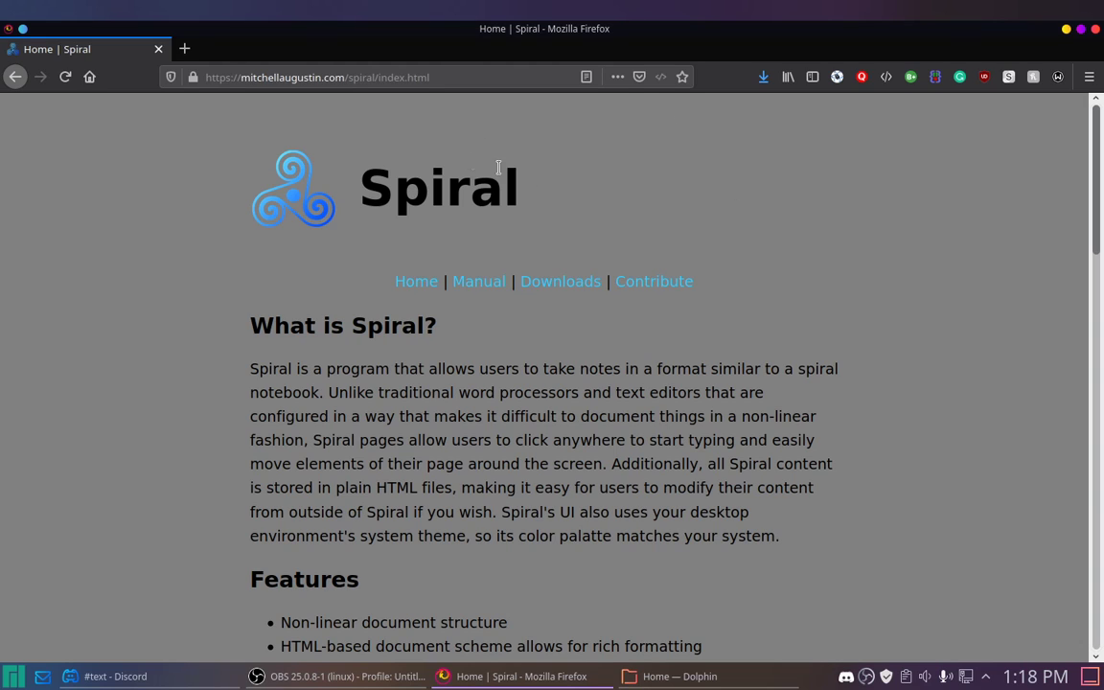
Download the Linux build of Spiral Release 1.0 from the site's Downloads page and open the archive with Ark
scroll(620, 190, down, 1)
scroll(619, 190, down, 1)
scroll(619, 191, up, 1)
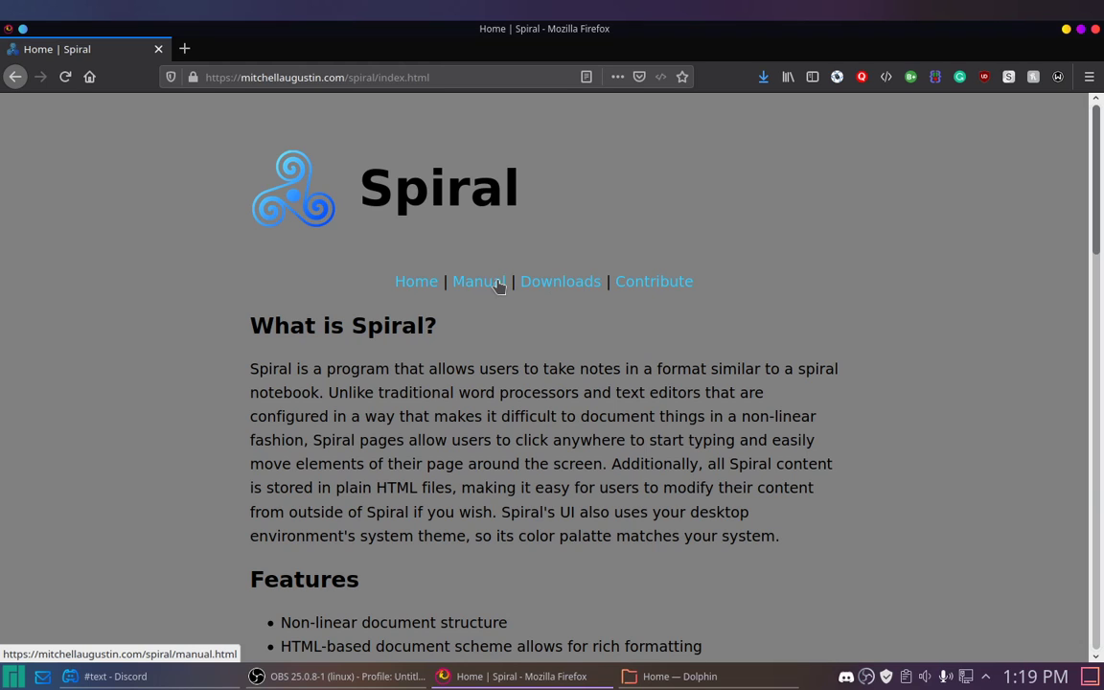
click(586, 296)
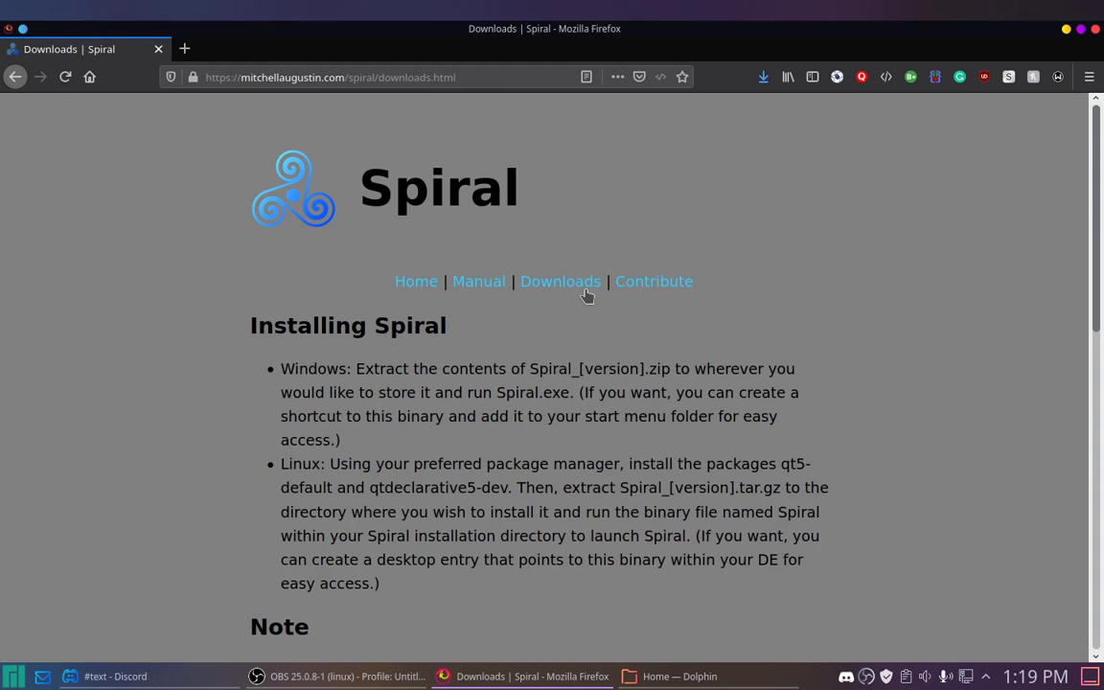
scroll(587, 295, down, 2)
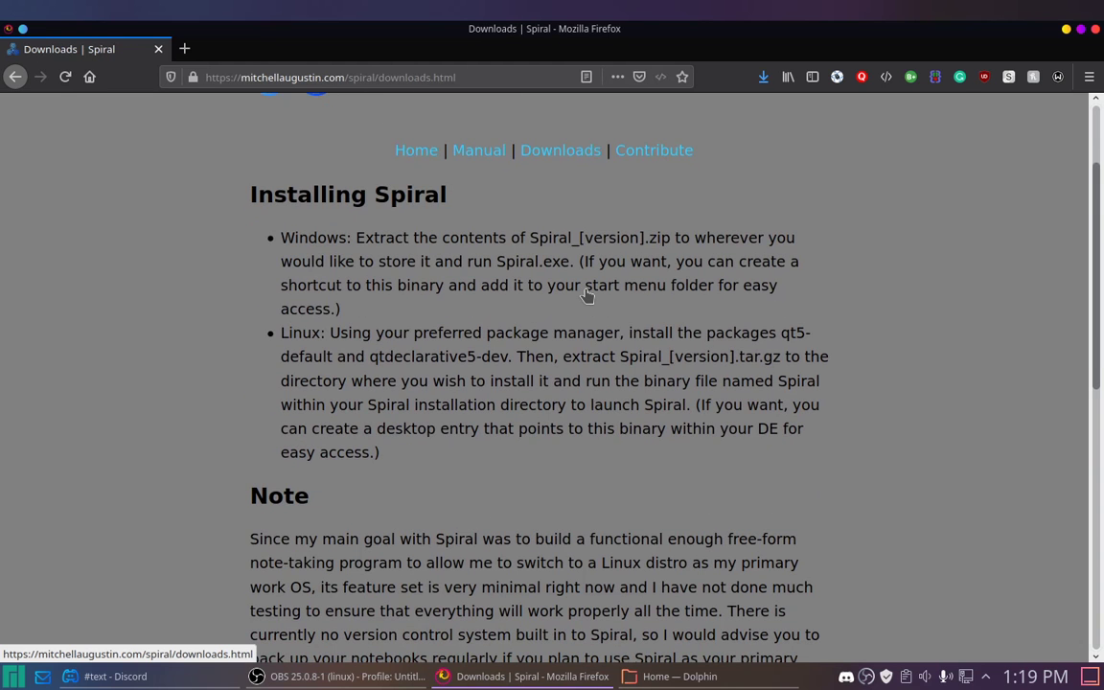
scroll(587, 295, down, 5)
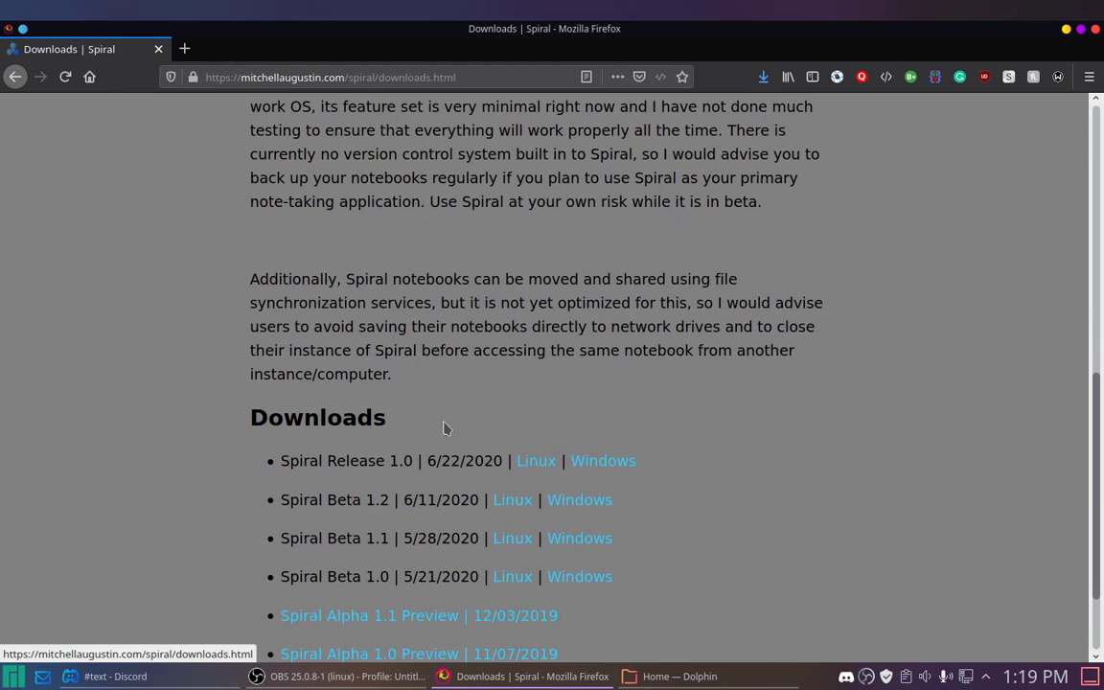
click(536, 462)
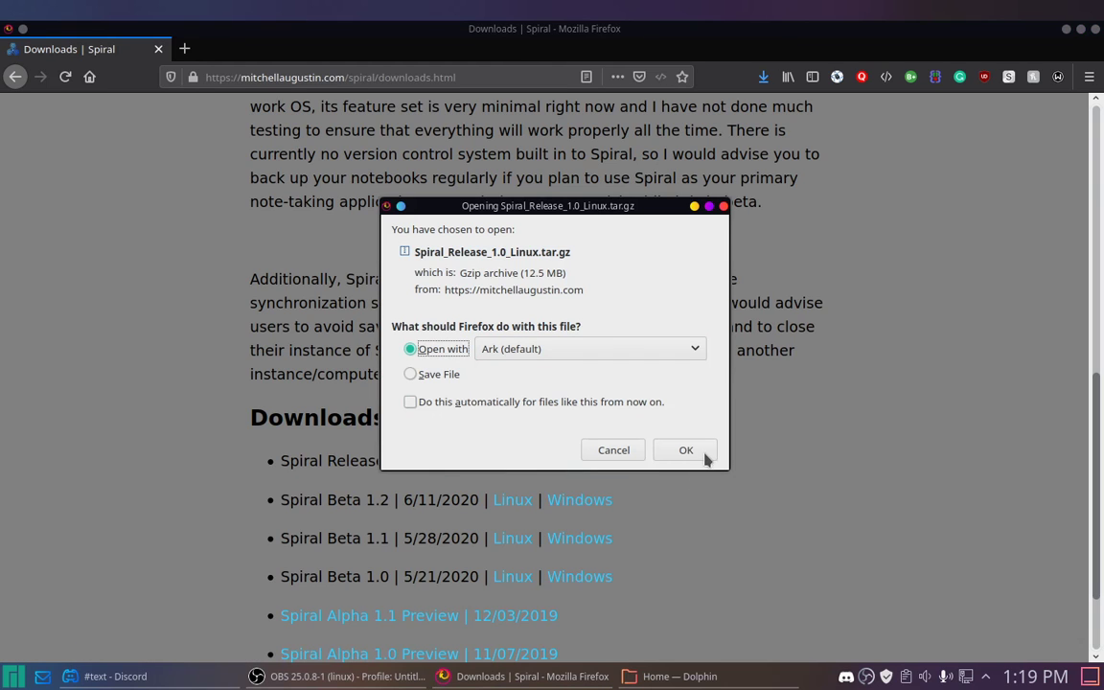
click(683, 450)
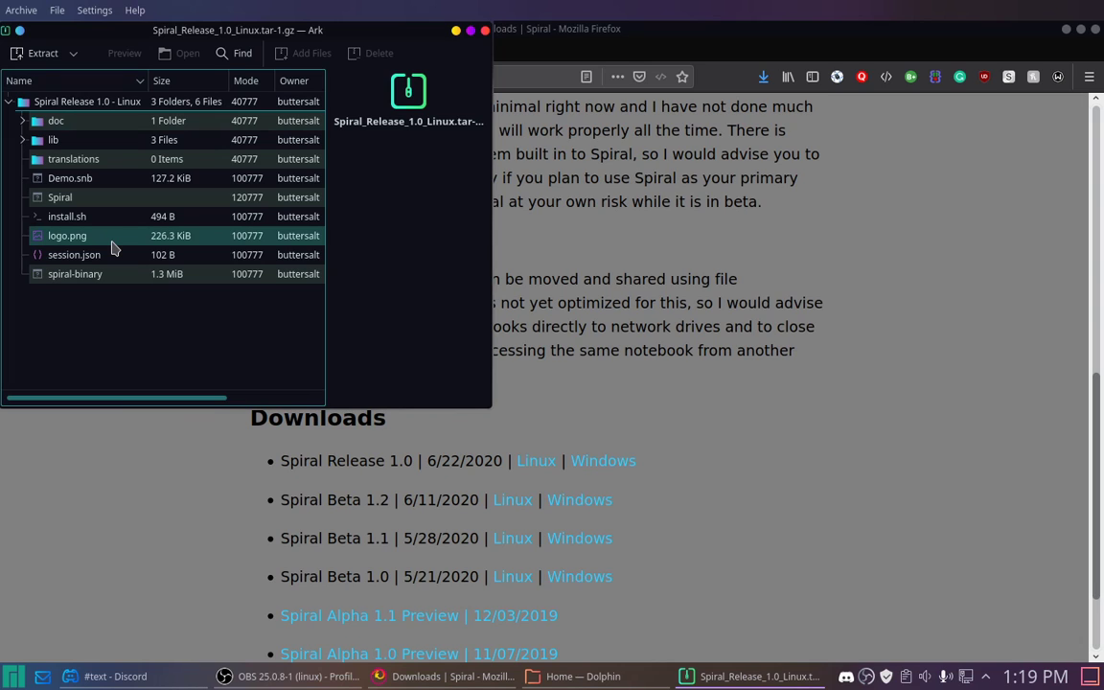
Inspect the Spiral Release 1.0 - Linux folder in the archive, clear the selection and put the archive window away
click(136, 103)
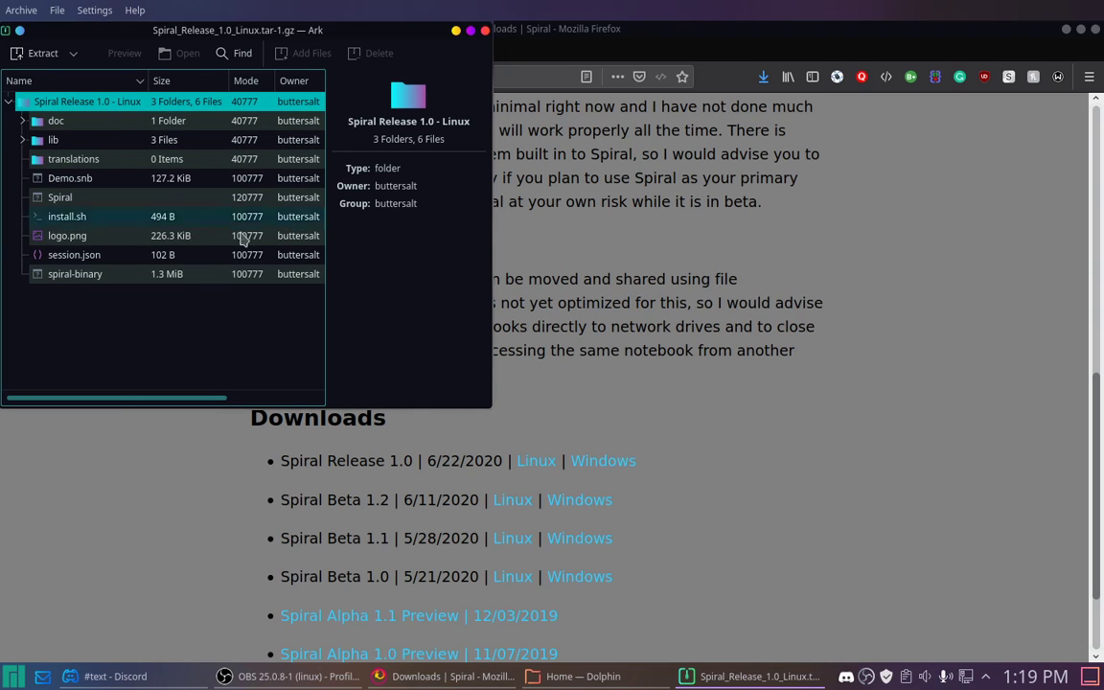
click(86, 307)
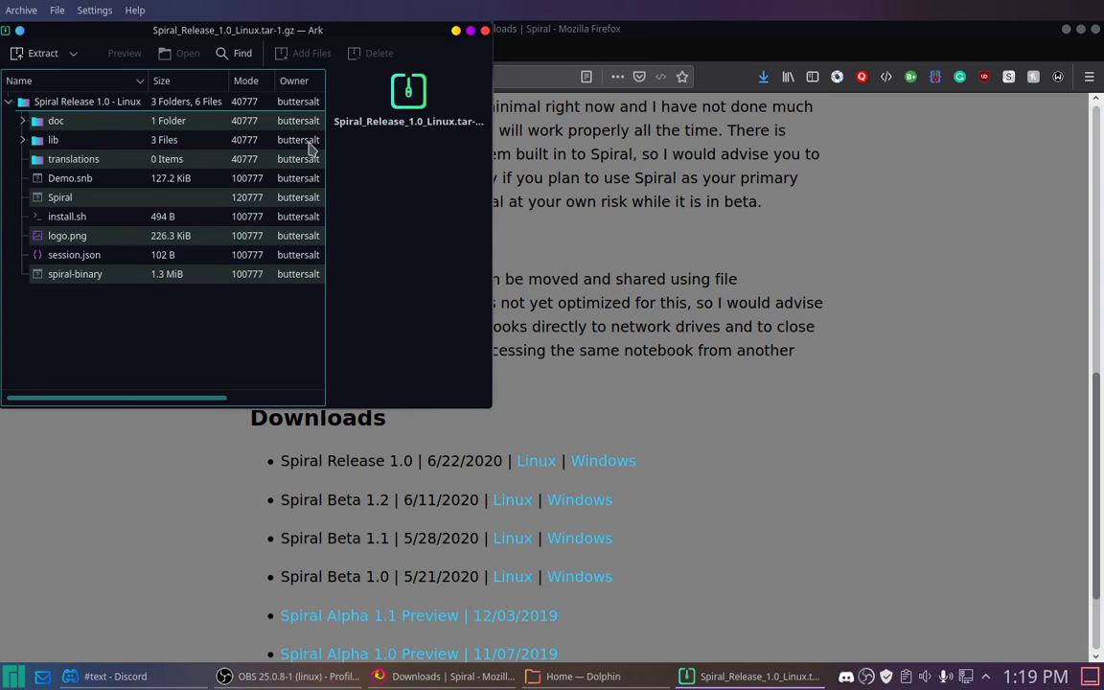
click(471, 30)
Review the Linux installation instructions on the Downloads page, highlighting the required packages qt5-default and qtdeclarative5-dev
scroll(610, 197, up, 4)
scroll(609, 196, up, 5)
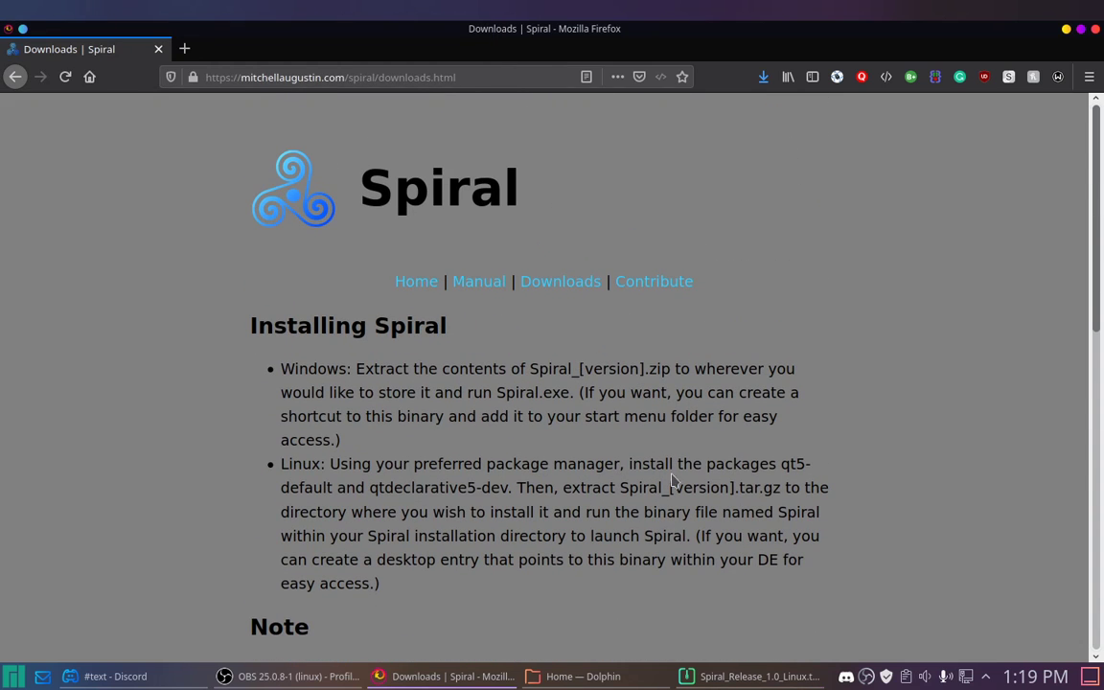
drag(782, 464, 505, 487)
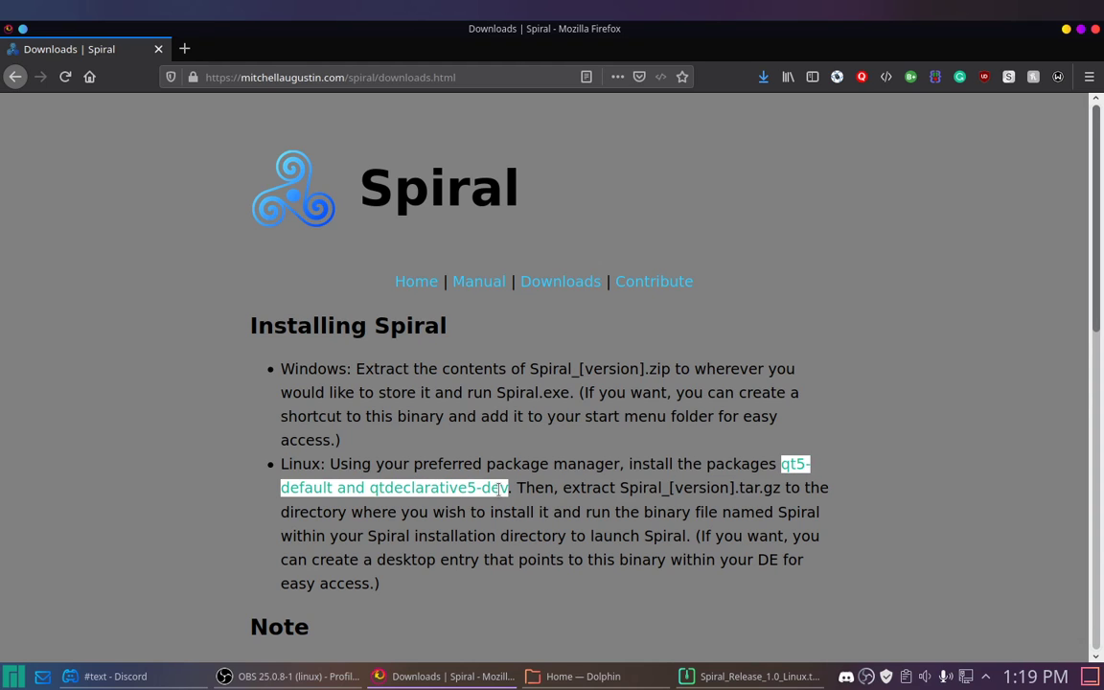
drag(507, 488, 506, 488)
click(548, 463)
scroll(444, 488, down, 3)
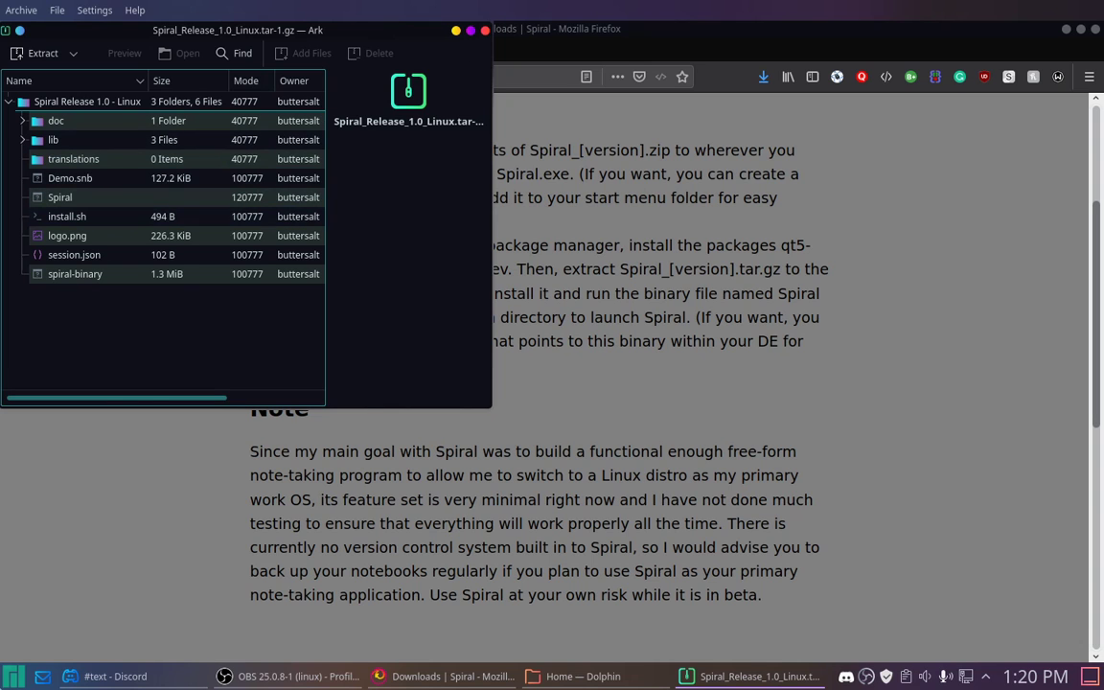
View the details of install.sh in the opened Spiral archive and close the archive window
click(13, 675)
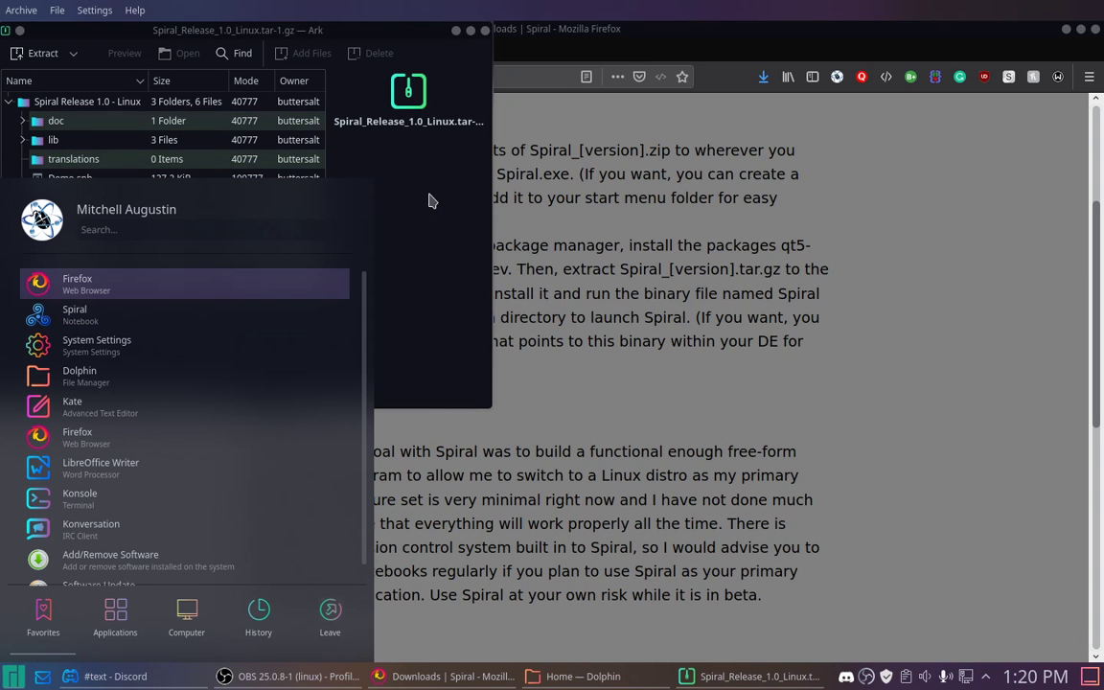
key(Escape)
click(77, 219)
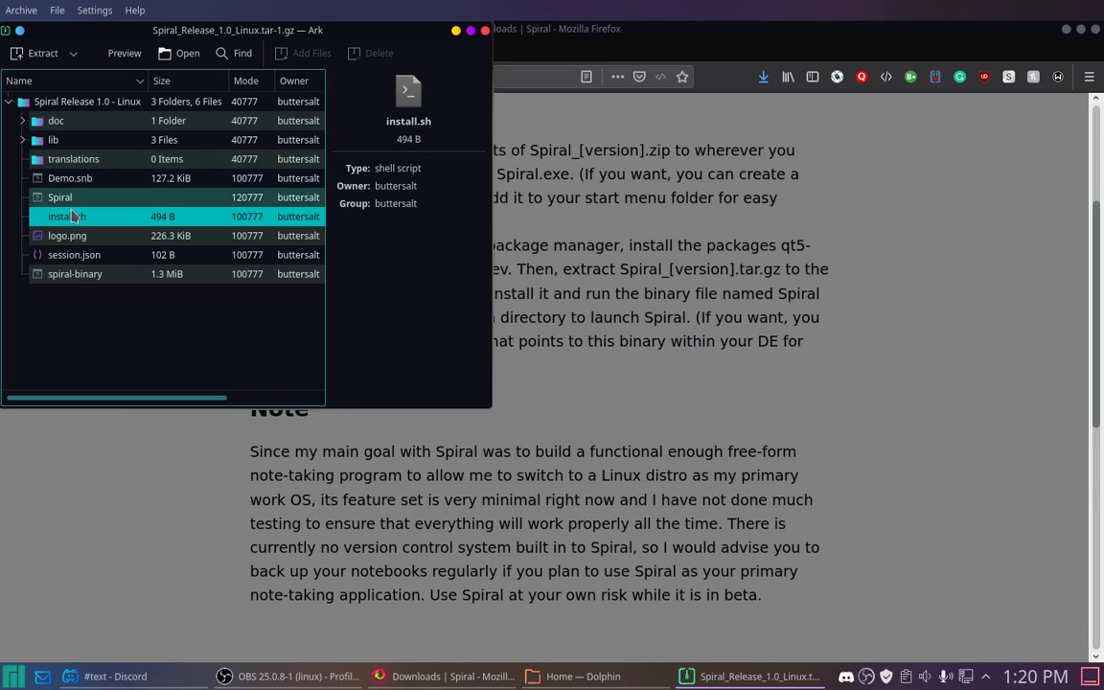
click(486, 32)
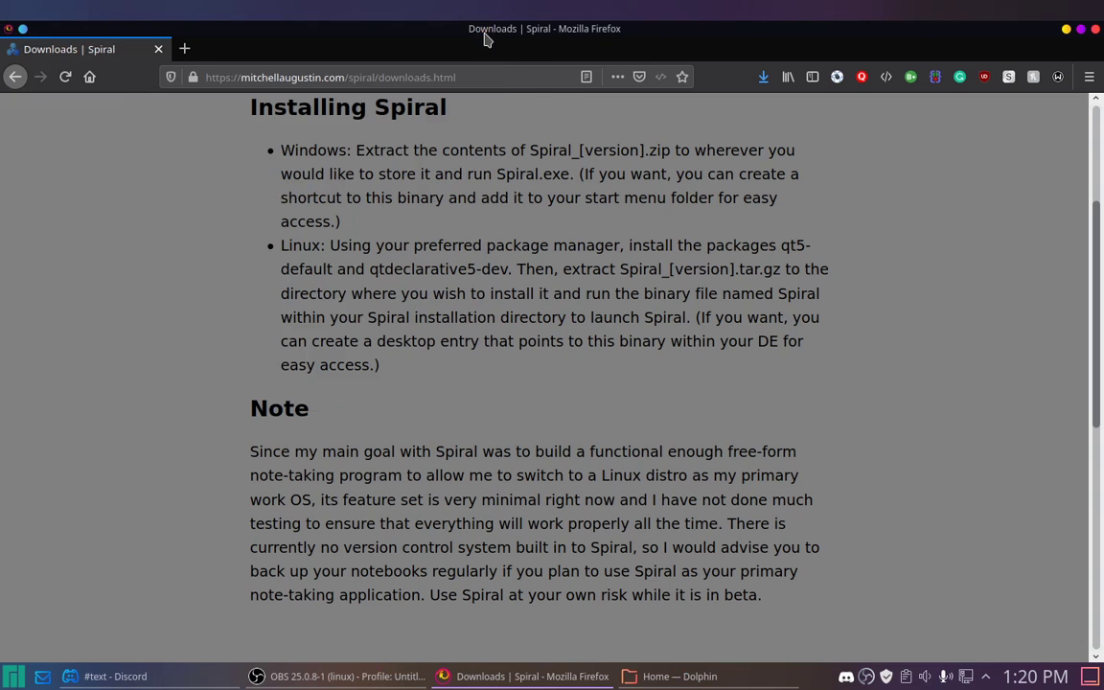
Minimize the browser, launch the installed Spiral notebook application and resume the previous session
click(1066, 29)
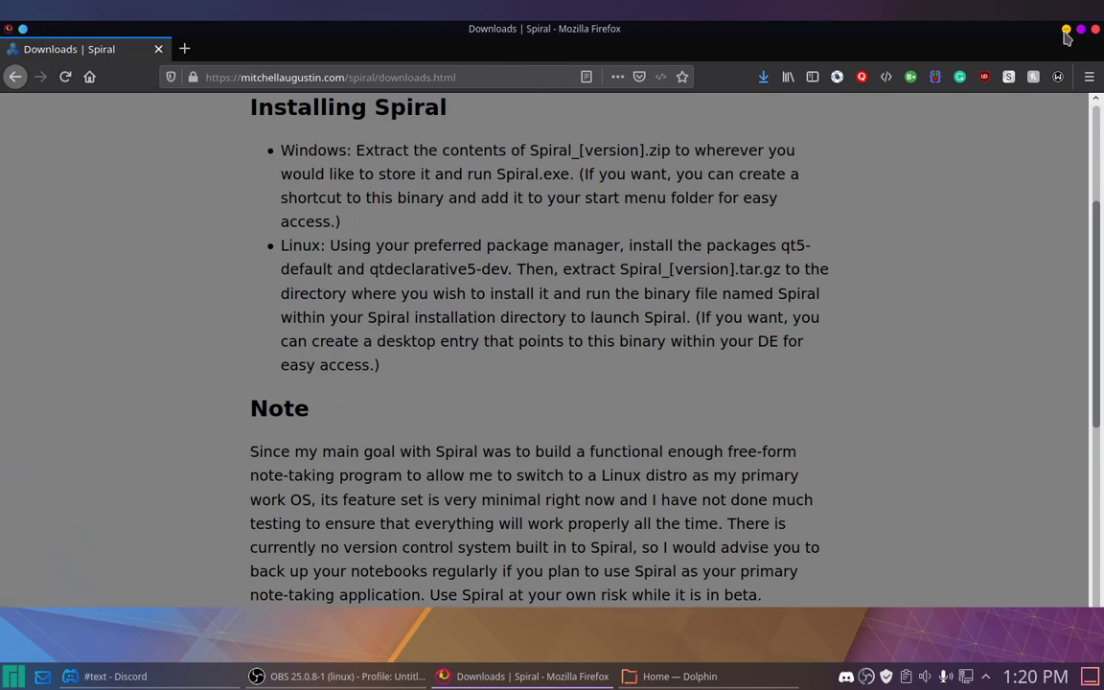
key(super)
click(137, 297)
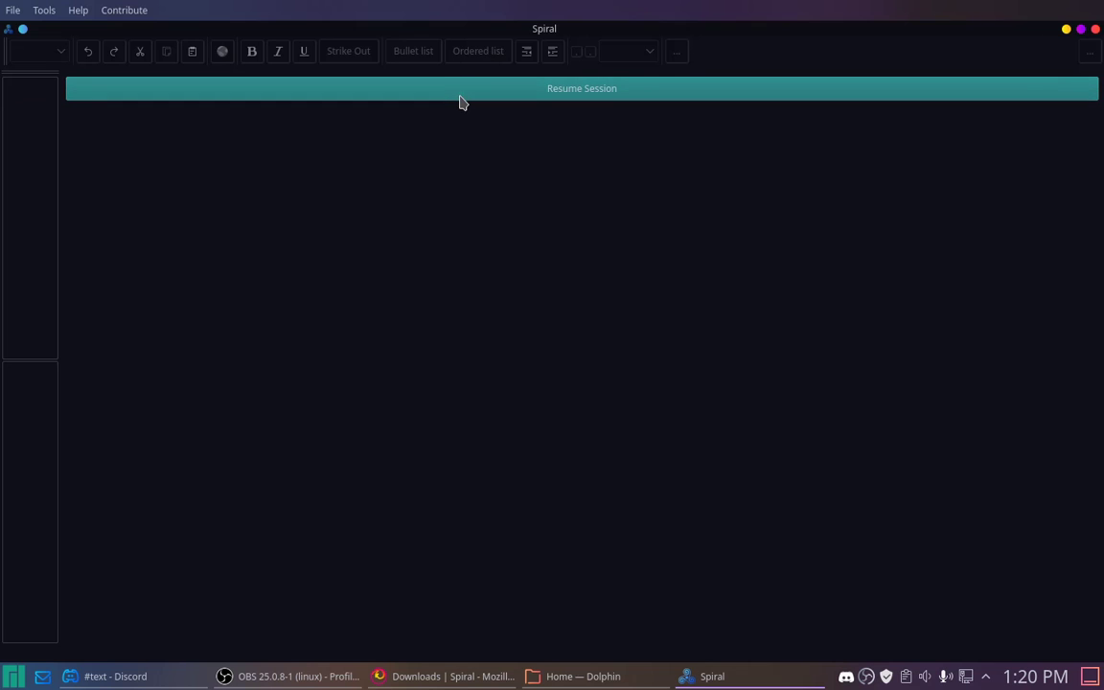
click(460, 96)
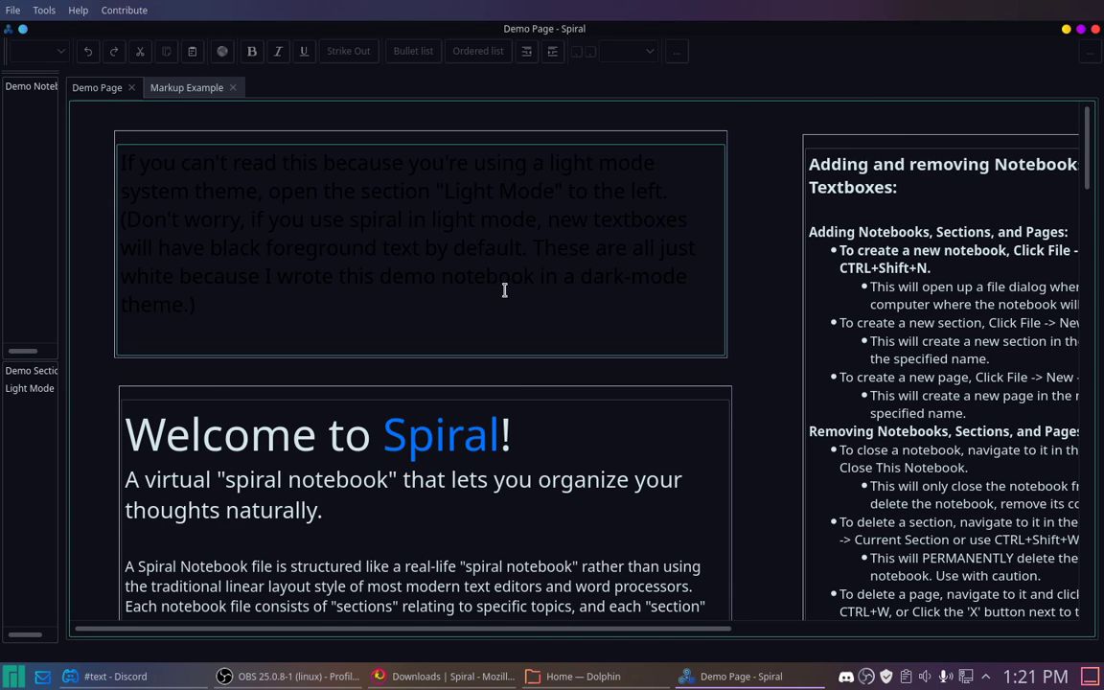
Select the Demo Notebook and read through its Demo Page, from the welcome text past the textbox instructions
scroll(505, 291, down, 3)
scroll(506, 290, up, 3)
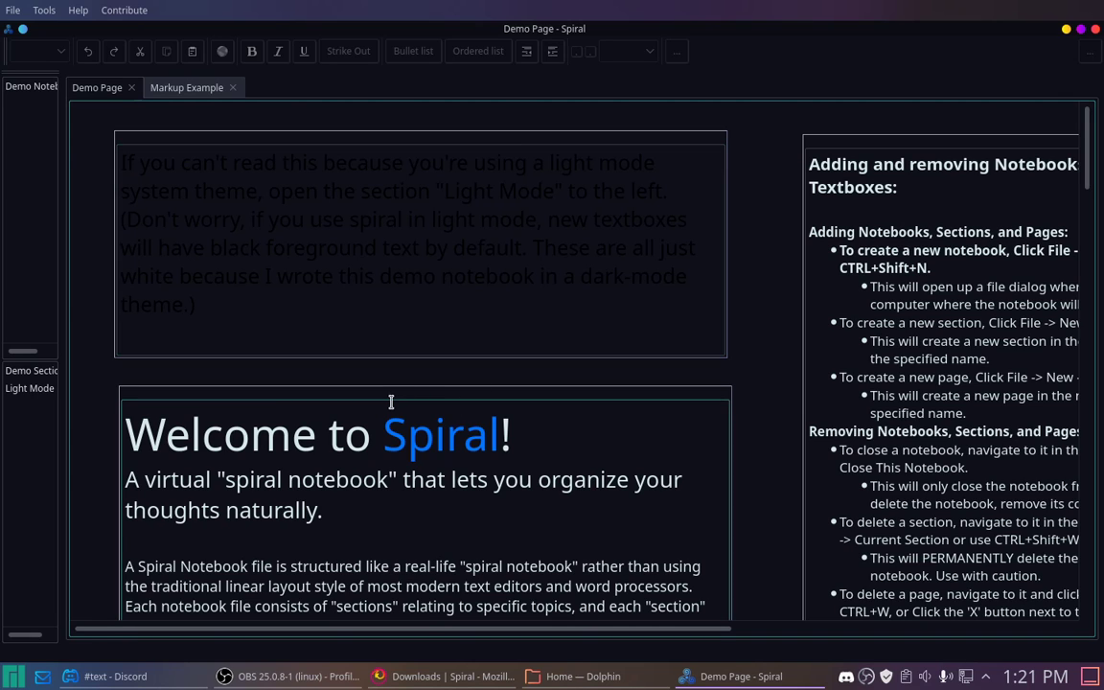
click(43, 10)
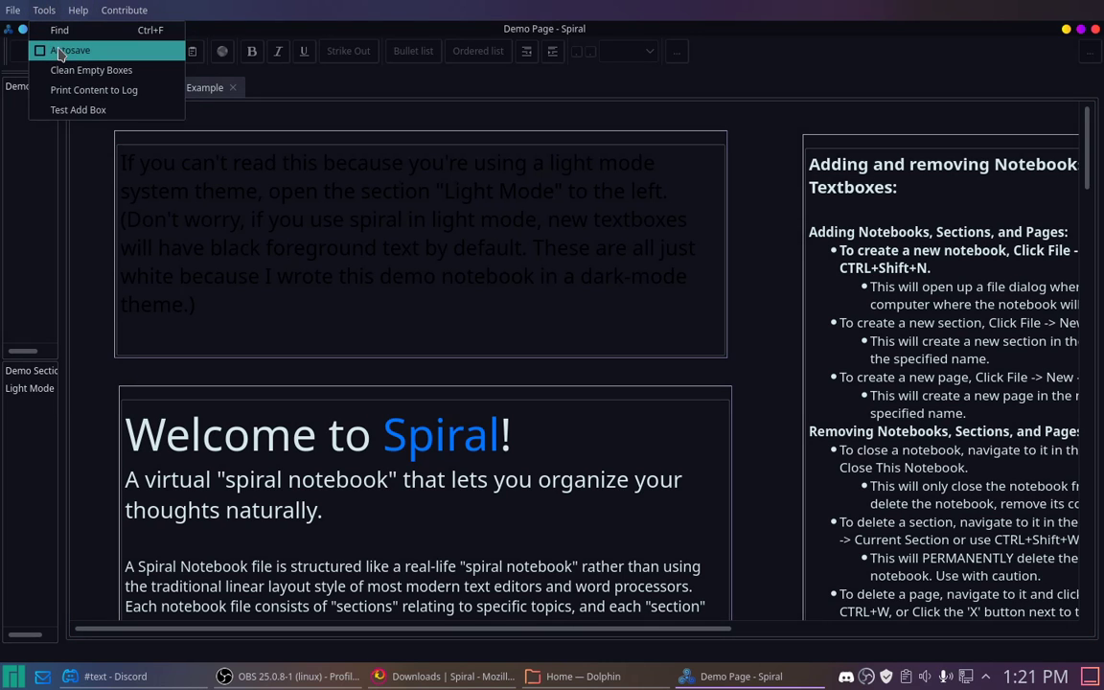
click(38, 4)
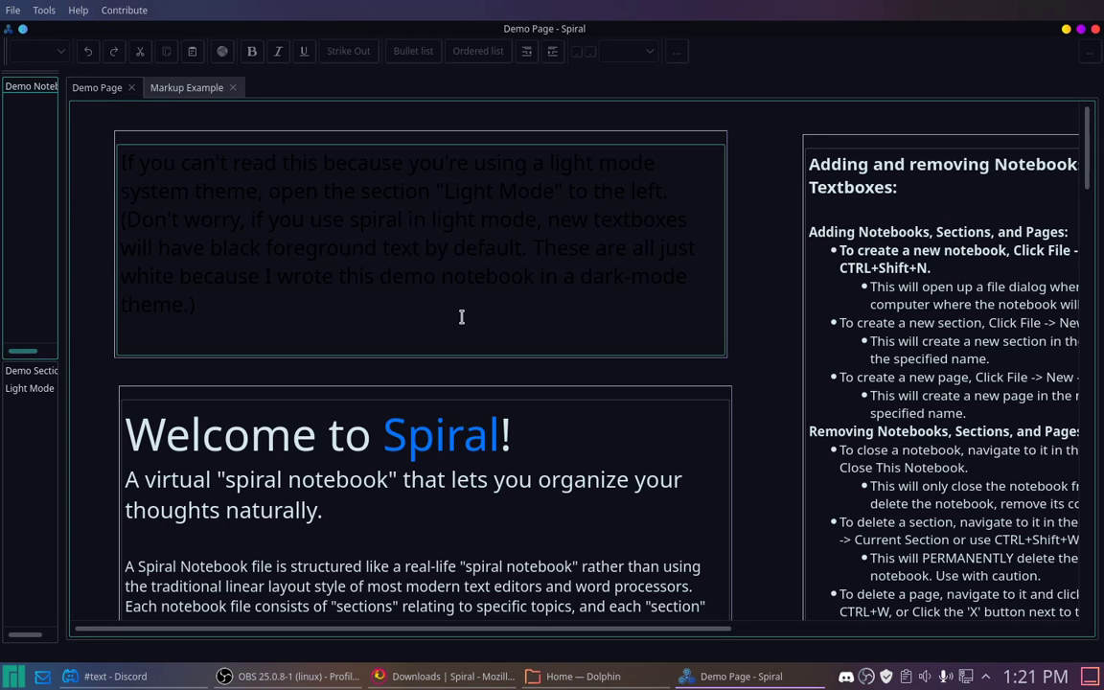
click(28, 89)
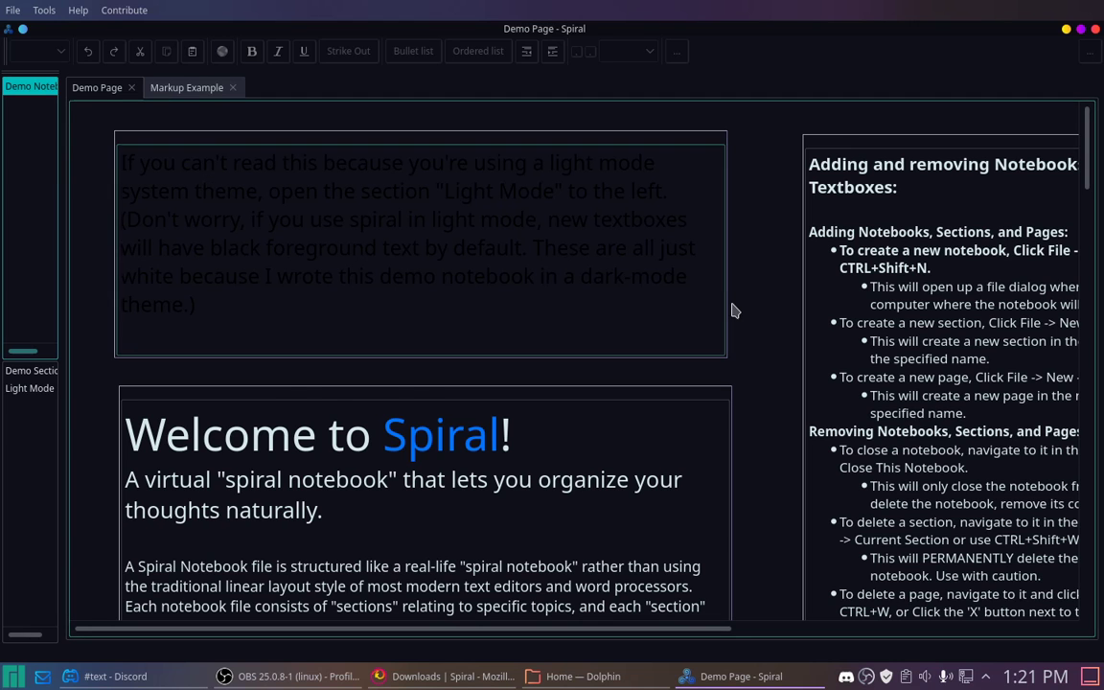
scroll(732, 311, down, 3)
scroll(749, 294, down, 2)
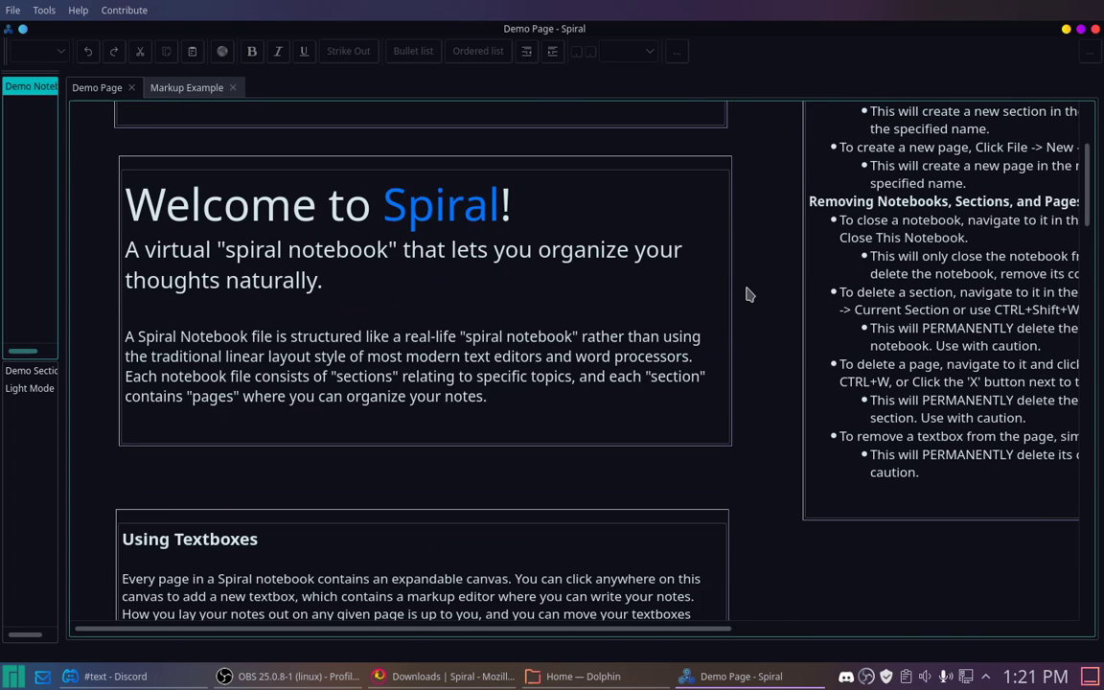
scroll(749, 294, down, 1)
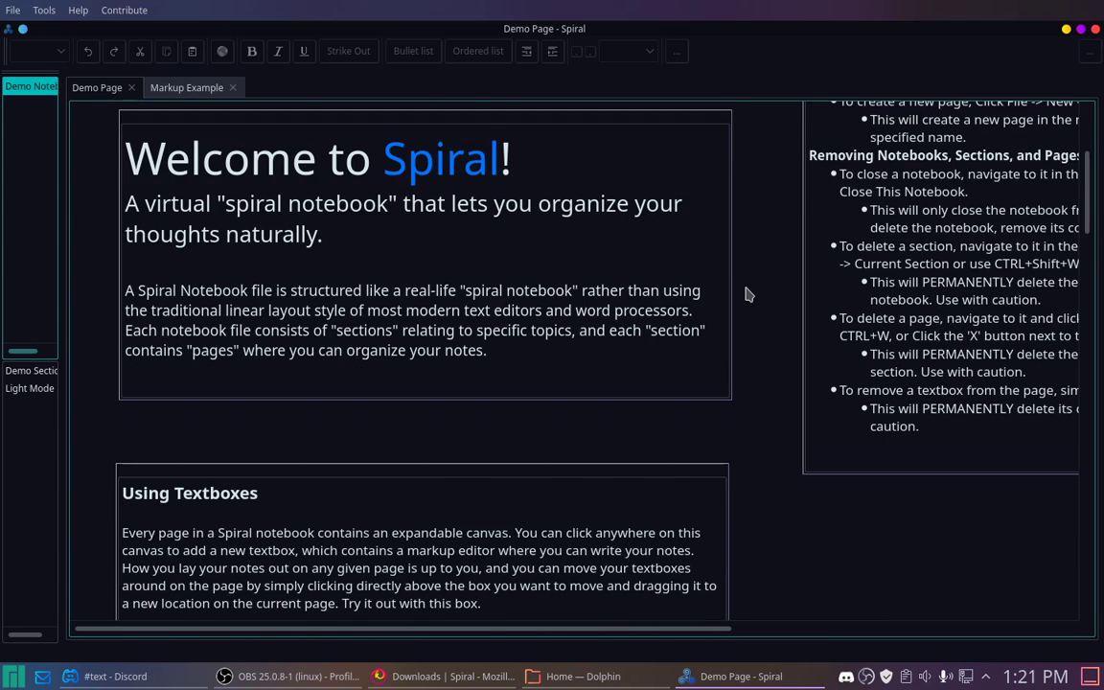
scroll(747, 297, down, 6)
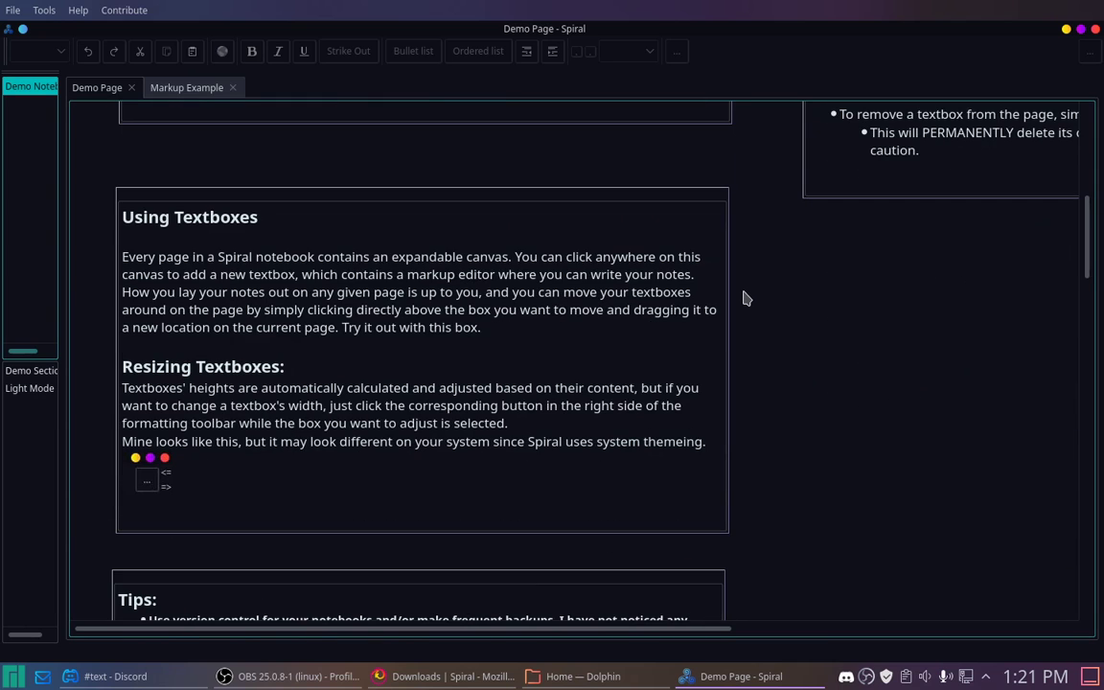
scroll(746, 298, down, 7)
scroll(747, 298, up, 8)
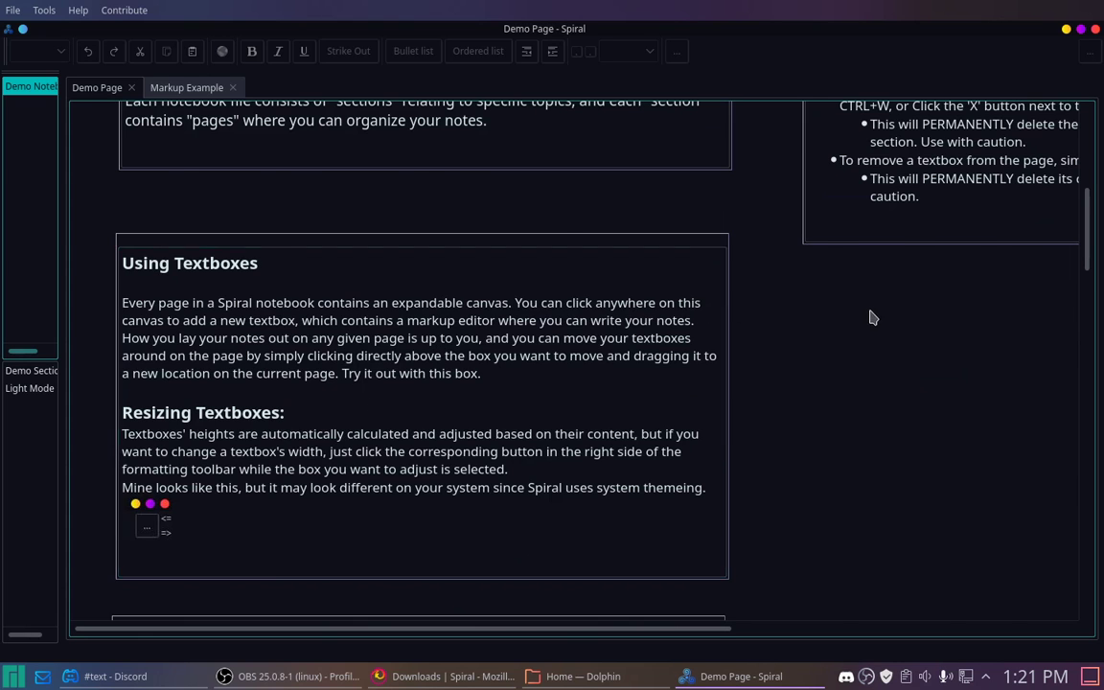
scroll(814, 376, up, 5)
scroll(814, 376, up, 6)
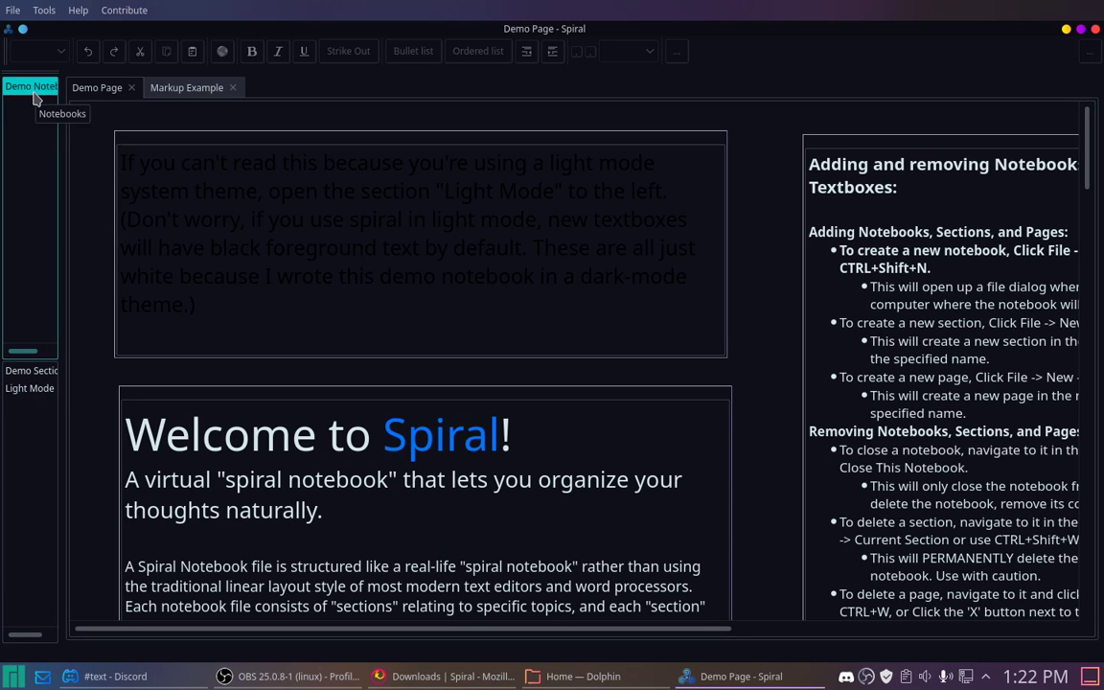
Compare the notebook's Demo Section and Light Mode section by switching between them, ending on the Demo Section
click(33, 371)
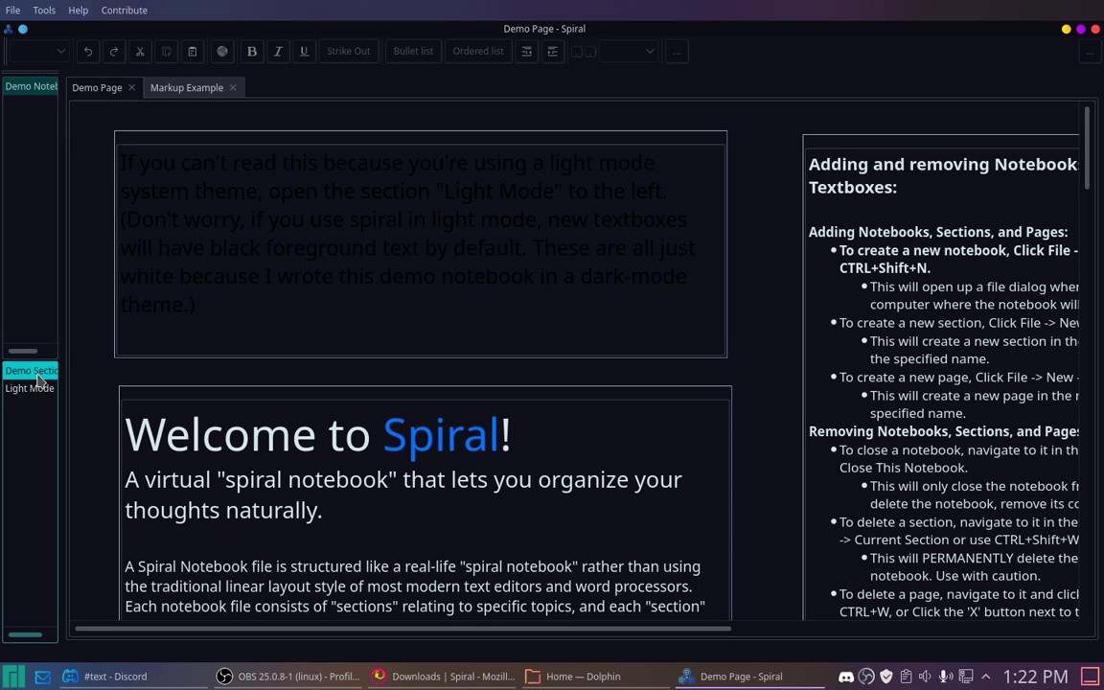
click(40, 389)
click(42, 371)
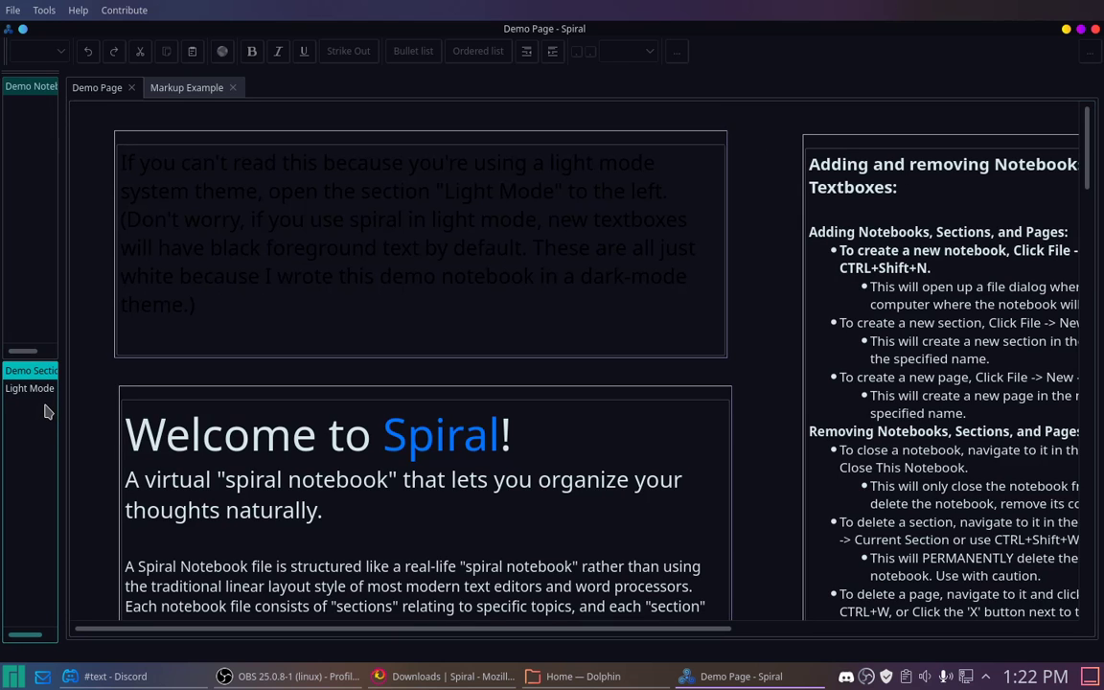
click(42, 388)
click(43, 373)
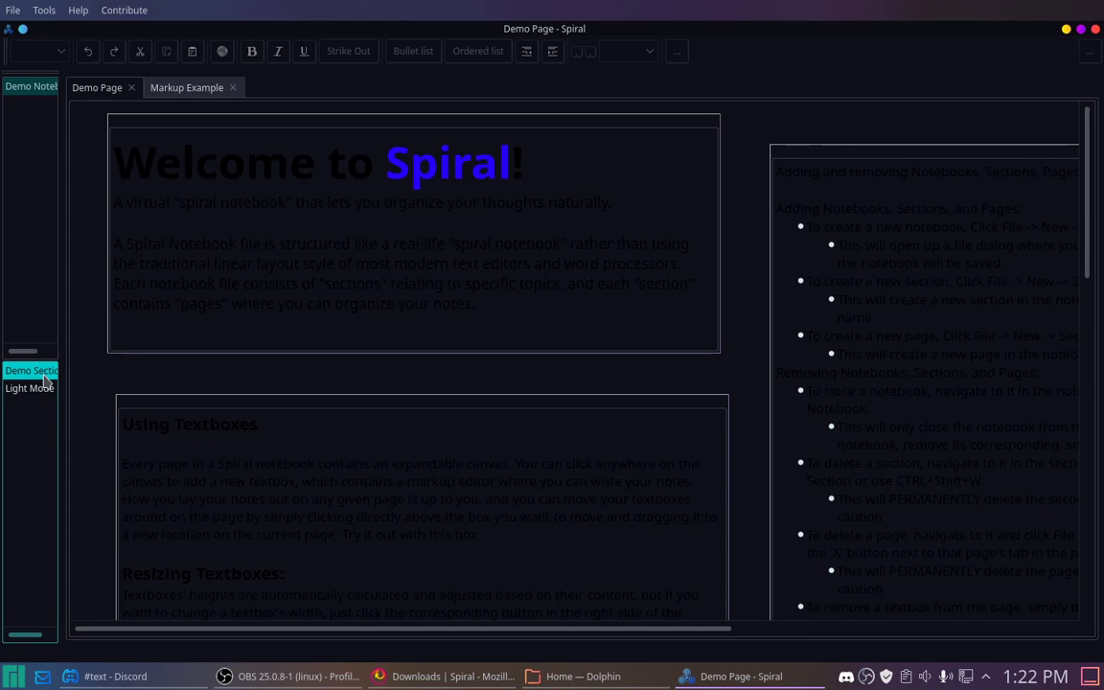
click(41, 388)
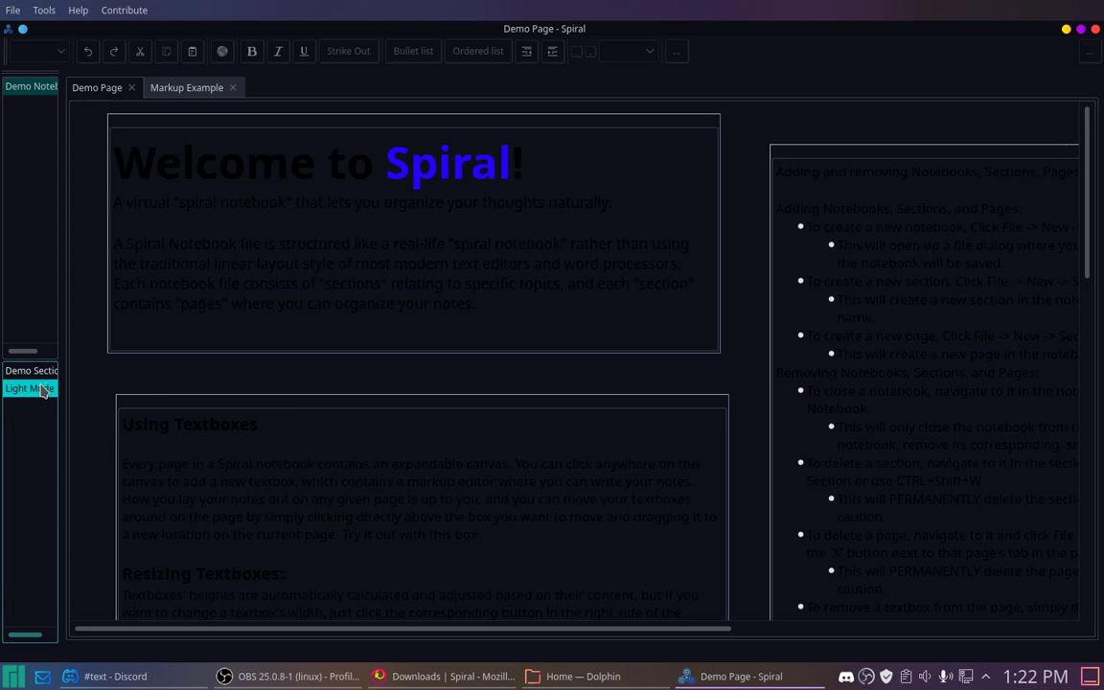
click(43, 371)
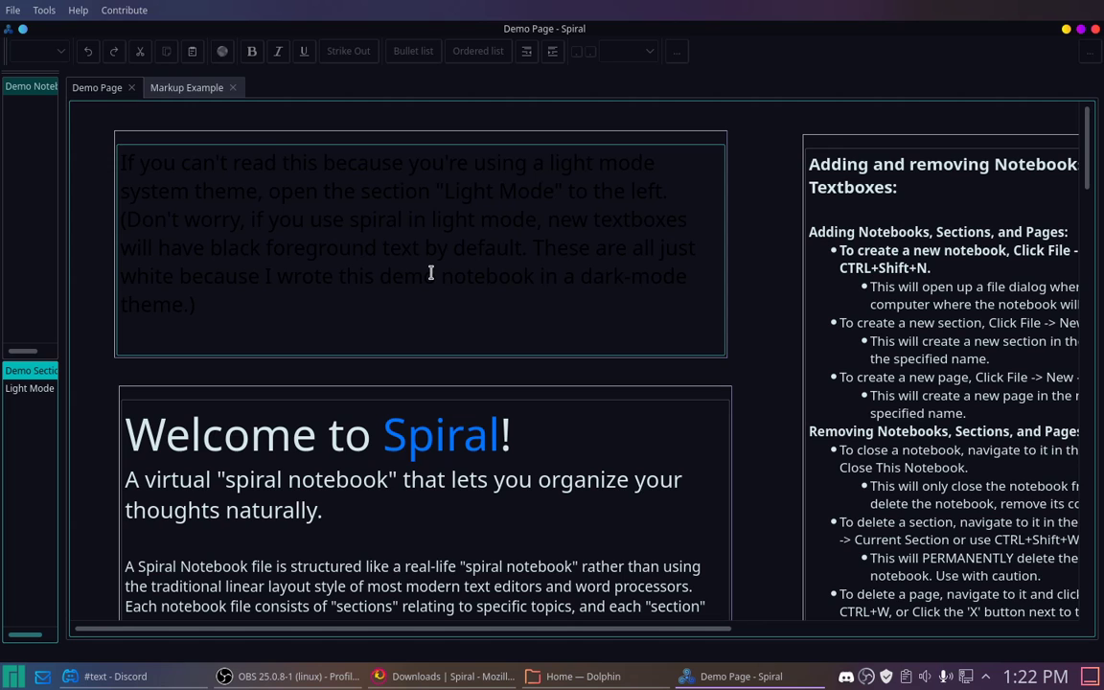
Place the text cursor in the Welcome to Spiral textbox and in the light-mode notice textbox above it
scroll(411, 323, down, 2)
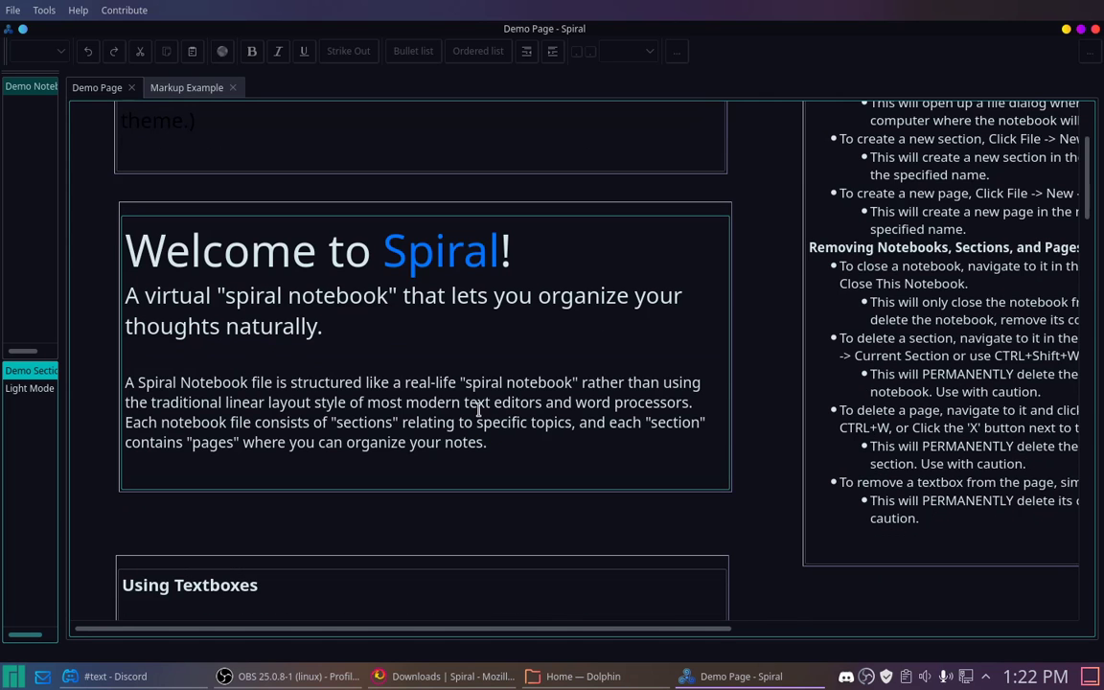
click(290, 295)
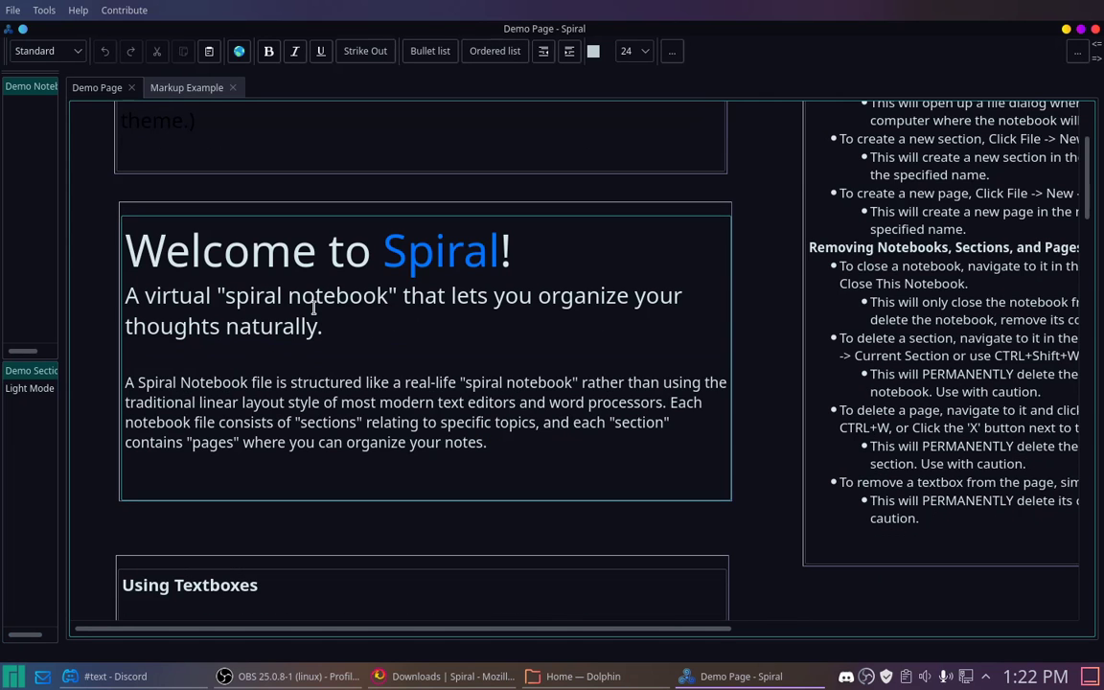
scroll(287, 312, up, 2)
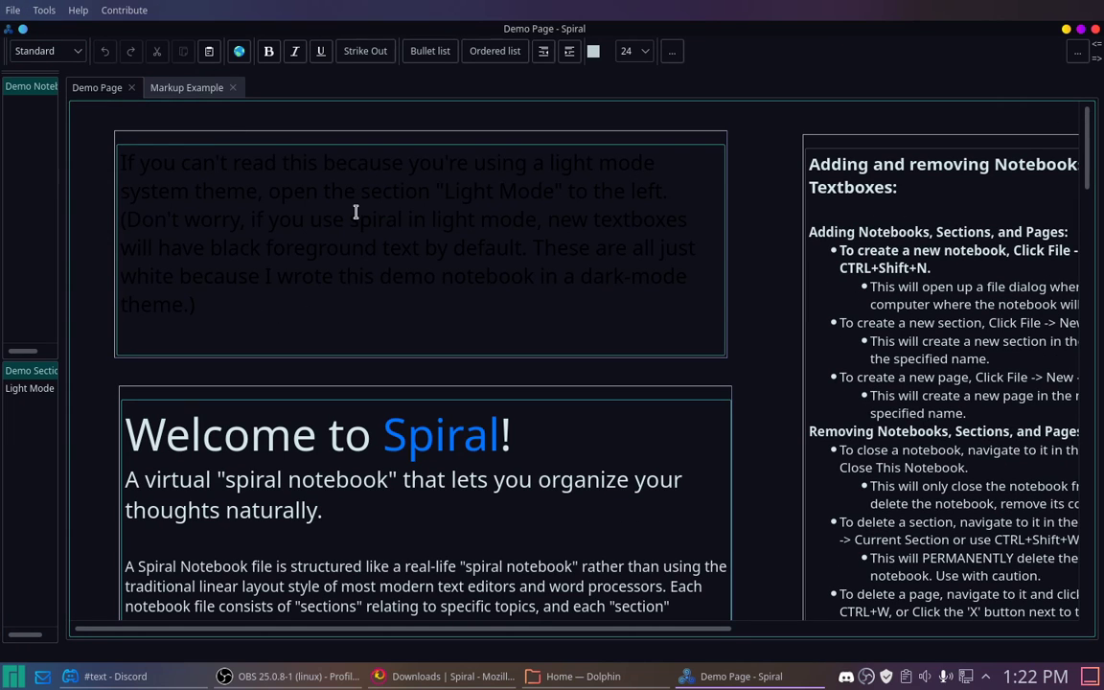
click(362, 315)
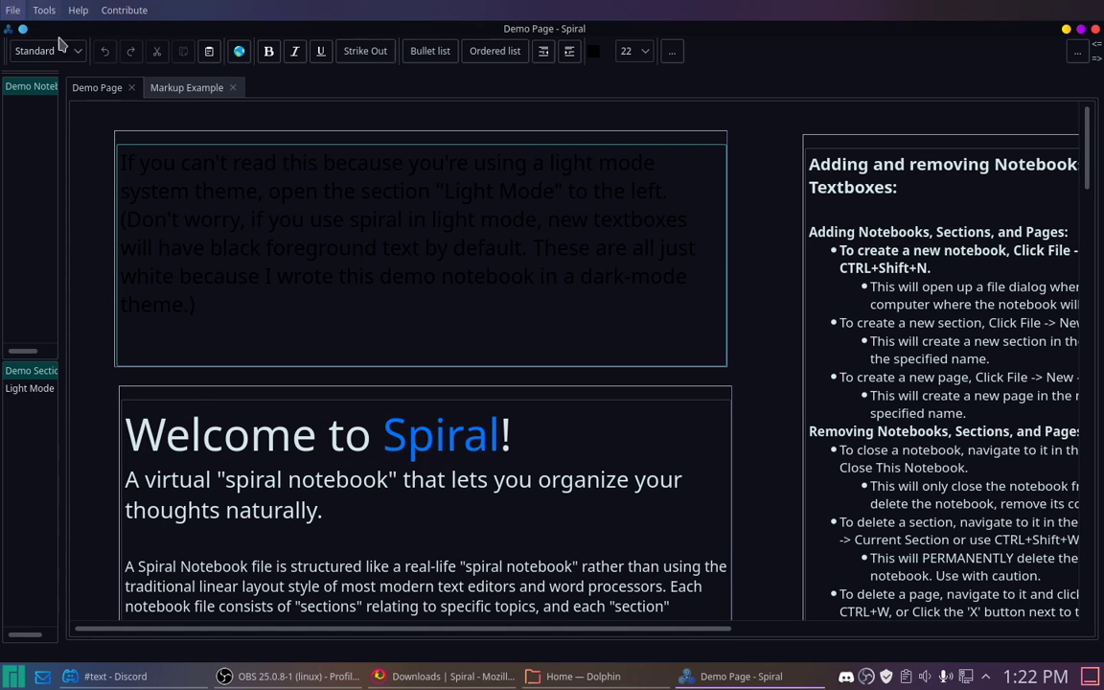
Create a new notebook file saved as school.snb in the home folder
click(7, 9)
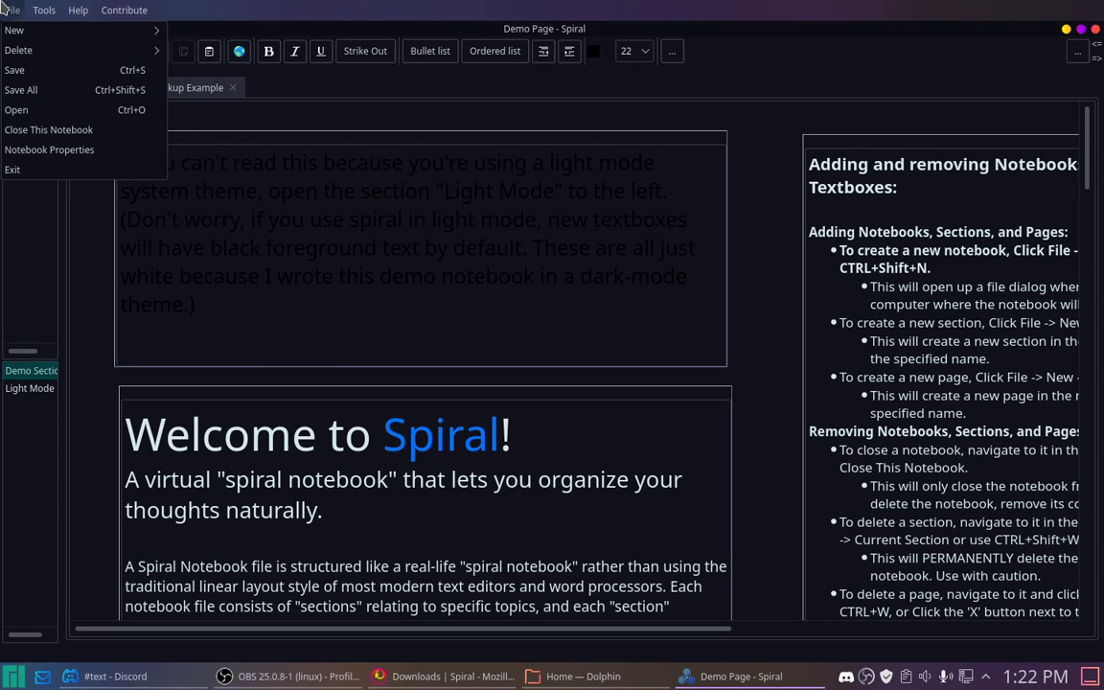
mouse_move(20, 29)
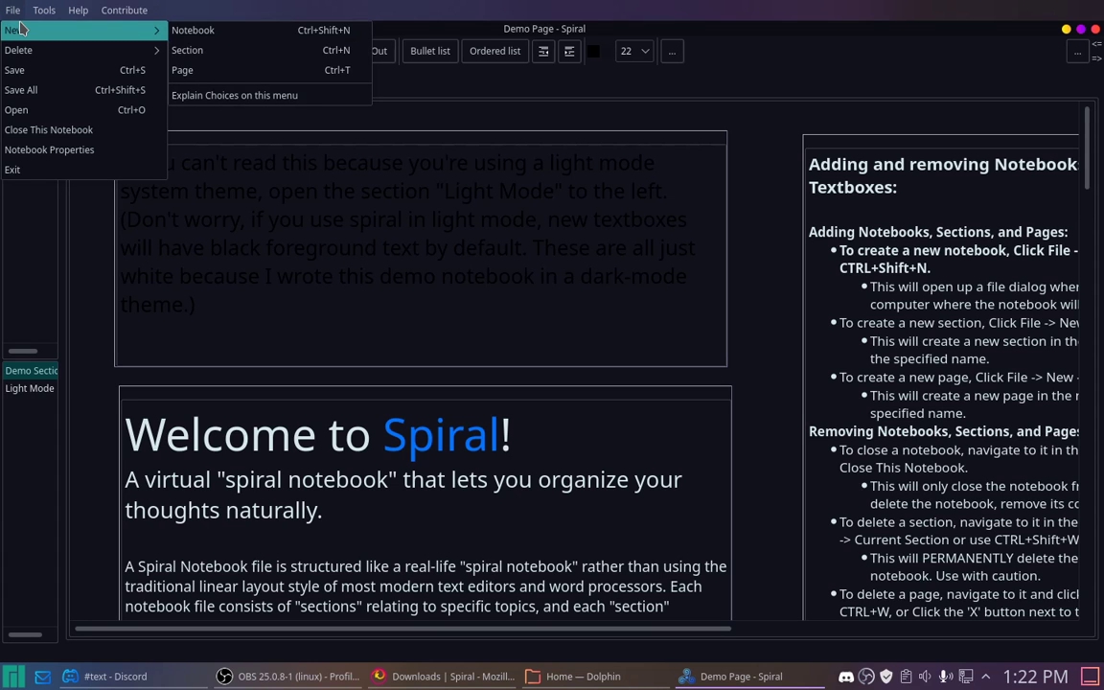
click(189, 34)
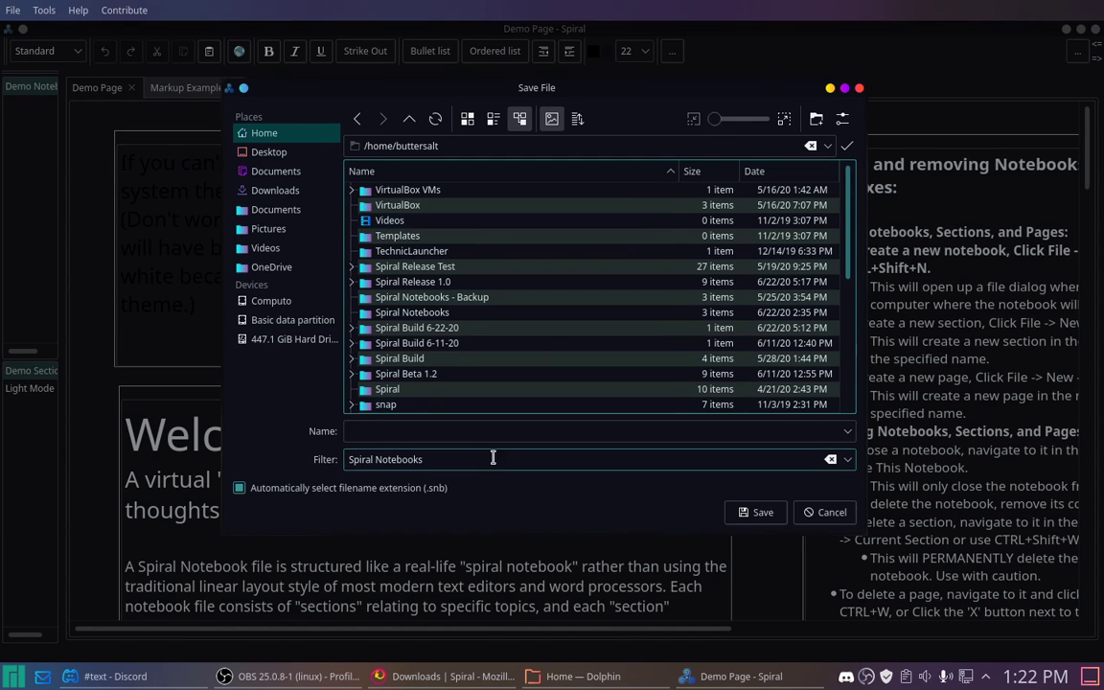
text(sco)
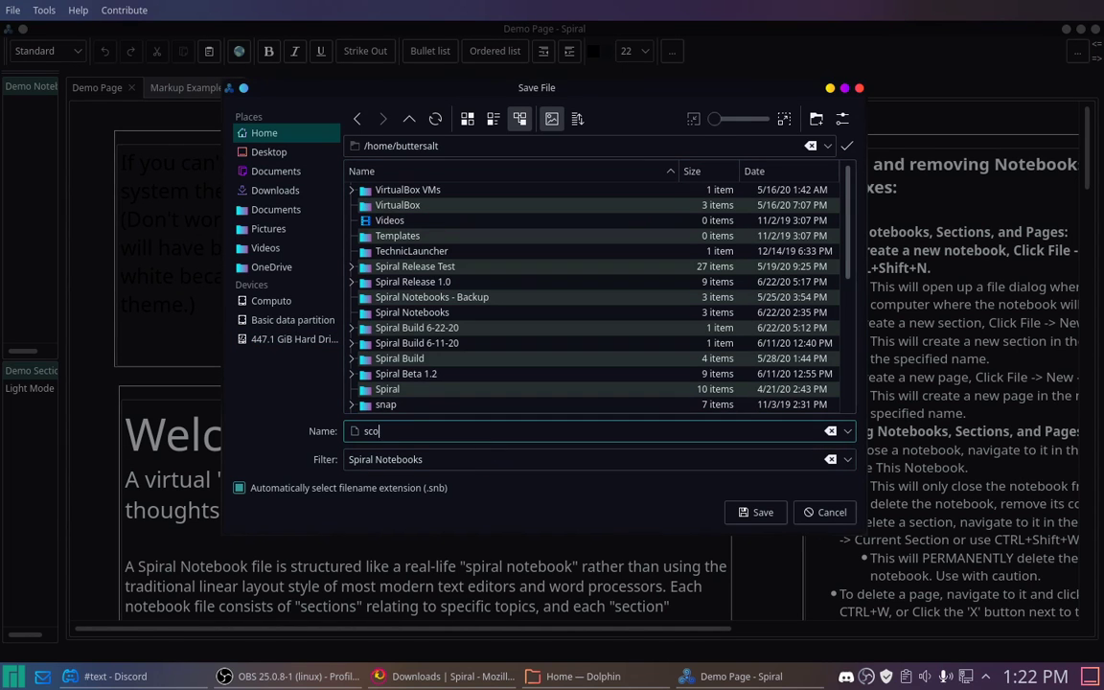
key(BackSpace)
text(hoo)
text(l.sns)
text(b)
key(Return)
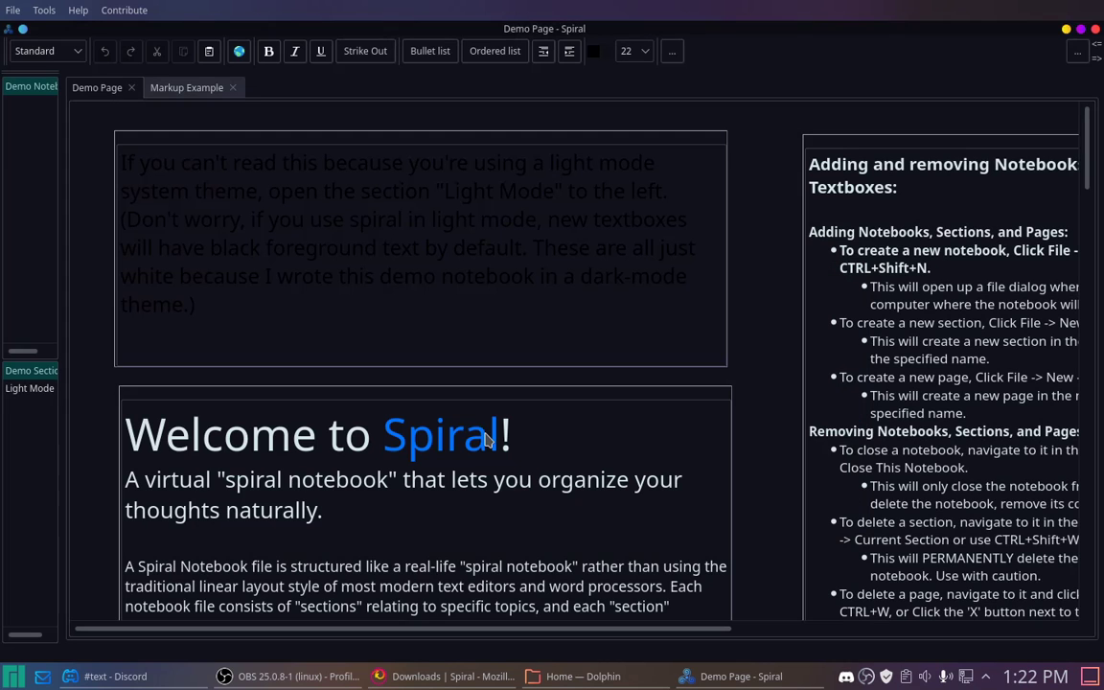
Name the new notebook School and open it from the notebook list
text(School)
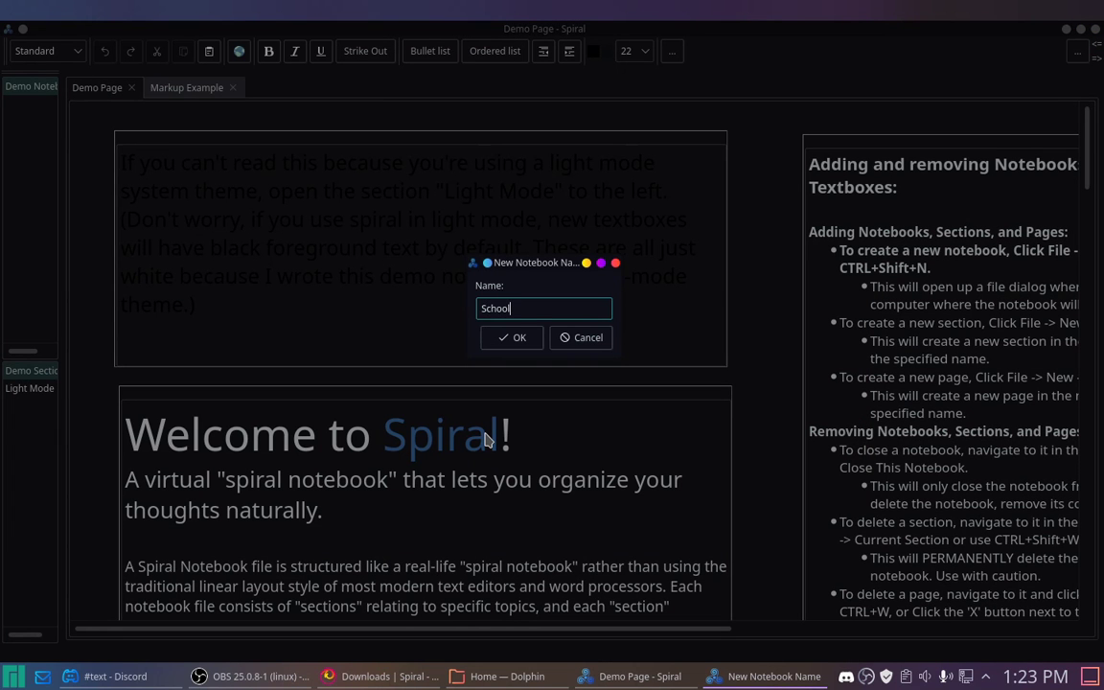
key(Return)
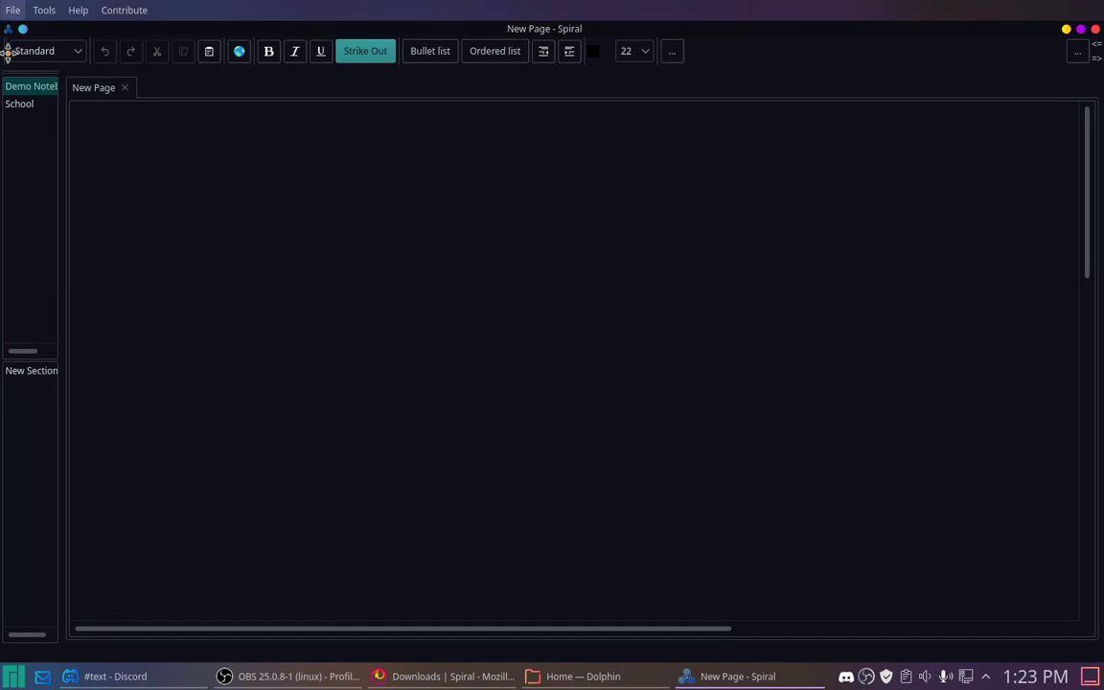
click(31, 103)
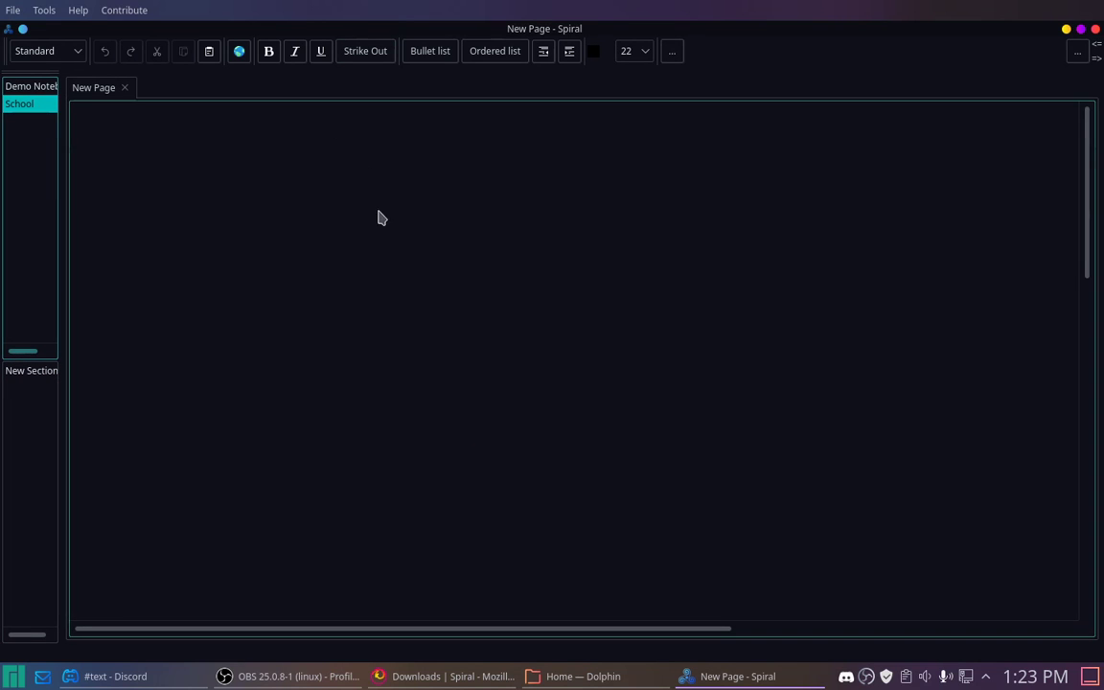
Open school.snb from the Dolphin file manager in Kate, examine its notebook, section, page and textbox entries, then close it and return to Spiral
click(577, 686)
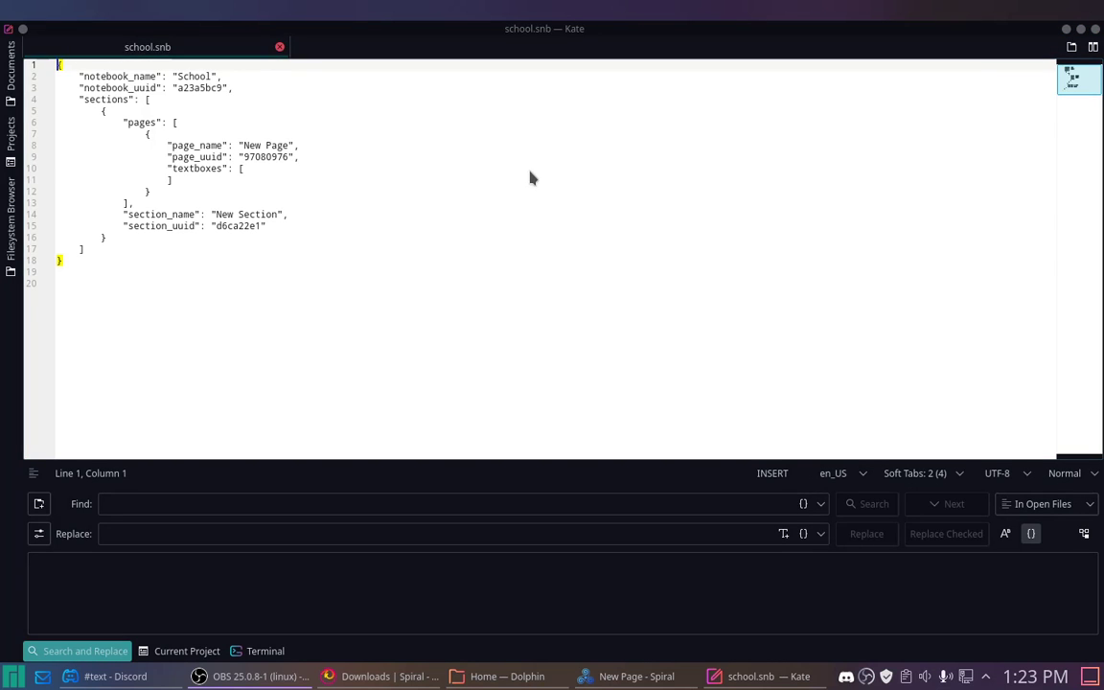
click(433, 167)
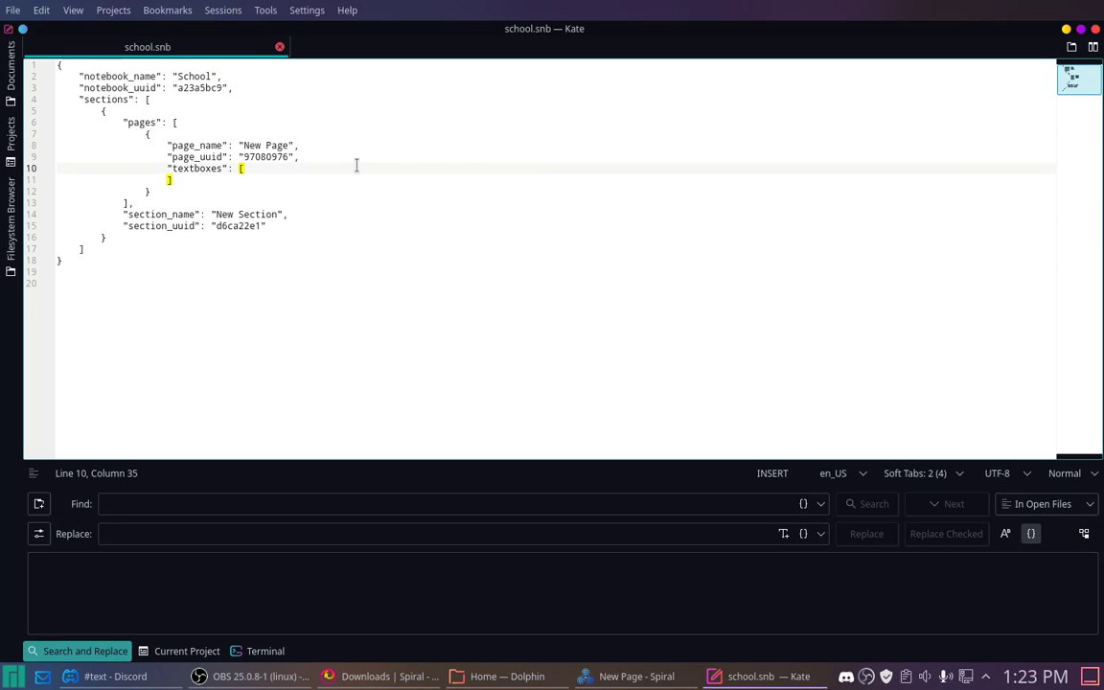
key(Down)
key(Down)
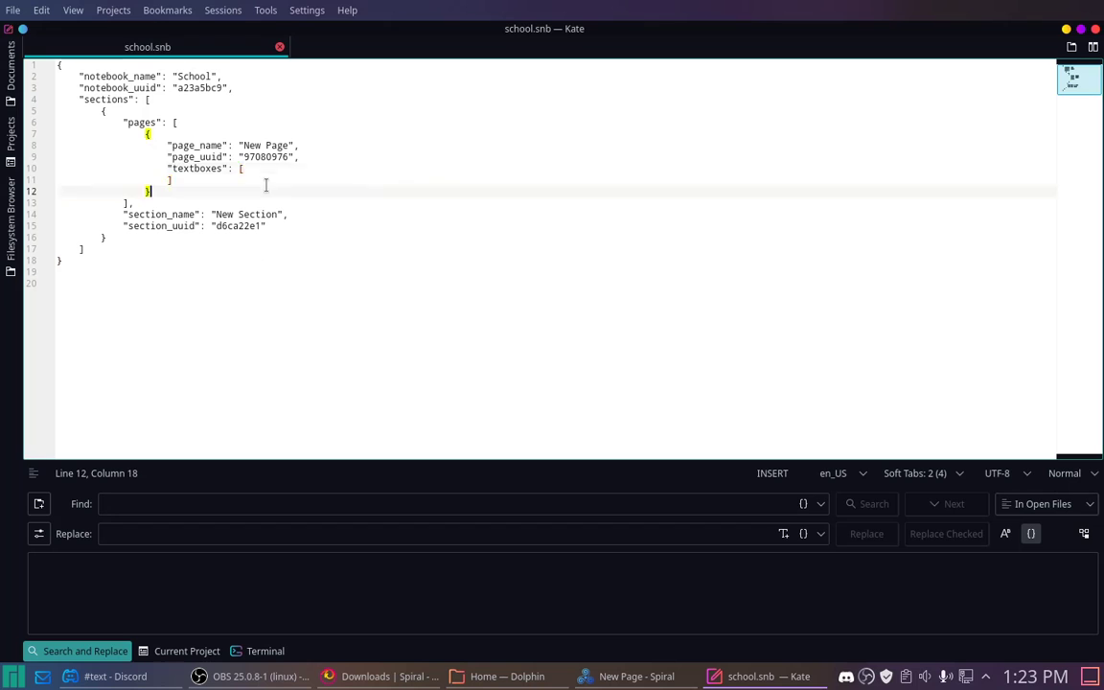
click(308, 158)
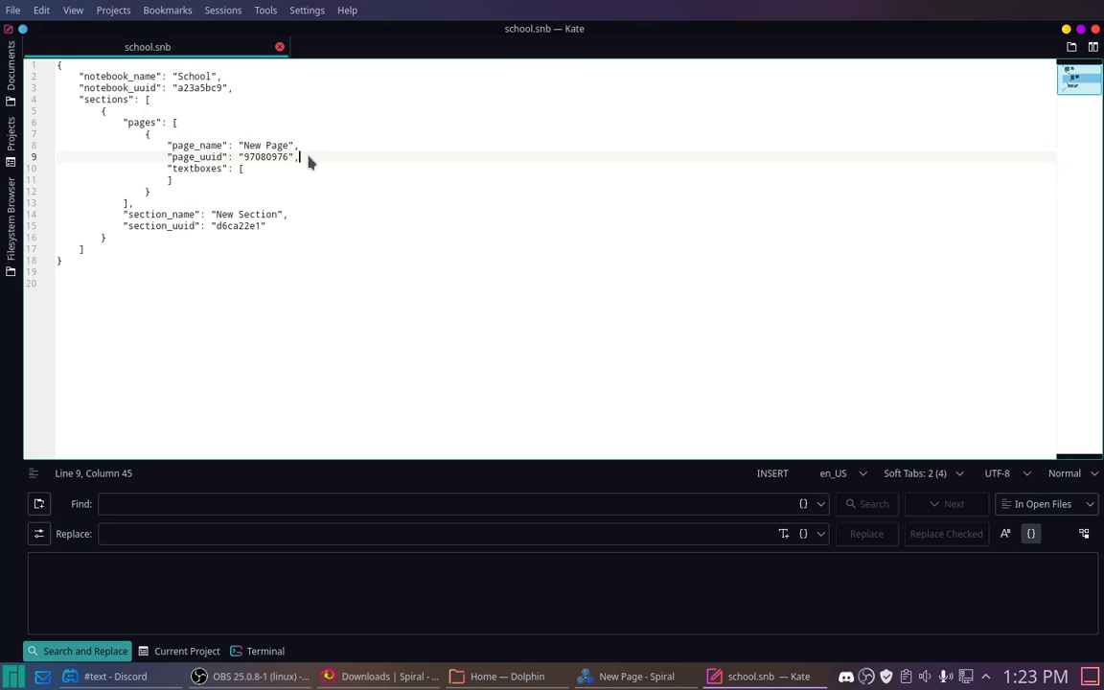
click(259, 167)
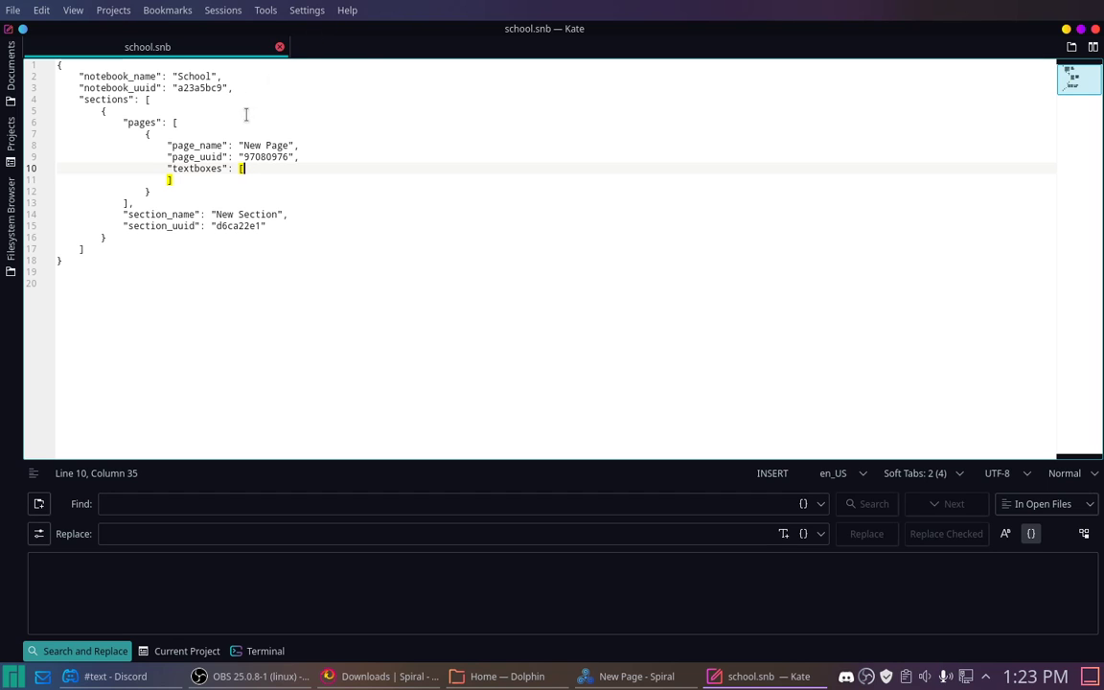
click(280, 47)
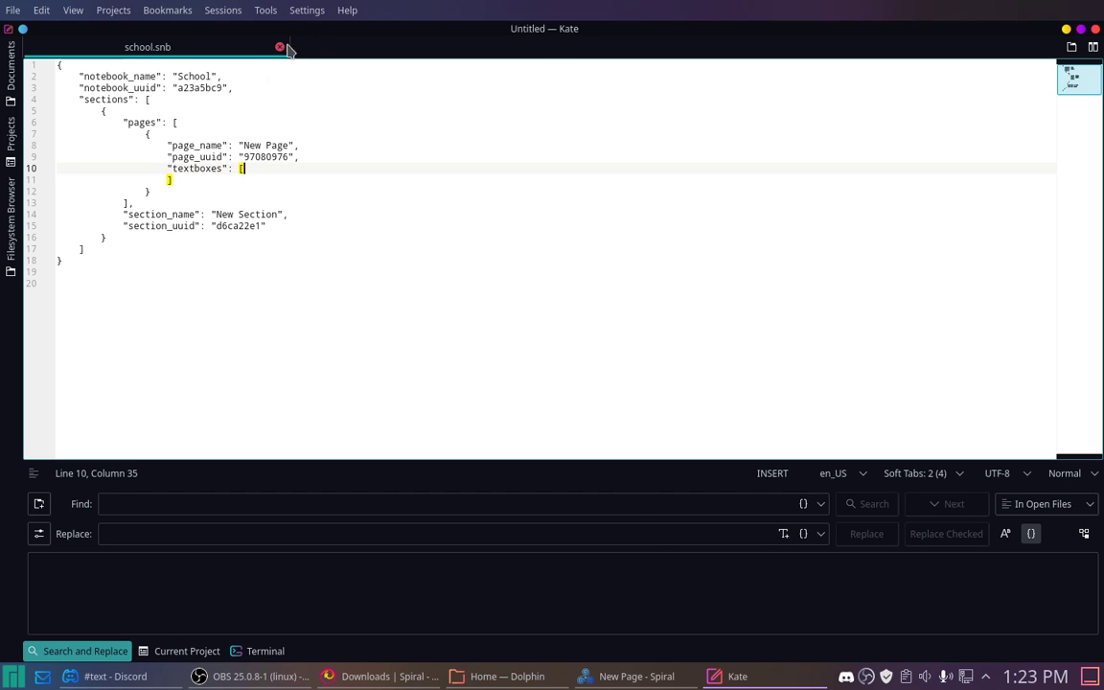
key(ctrl+q)
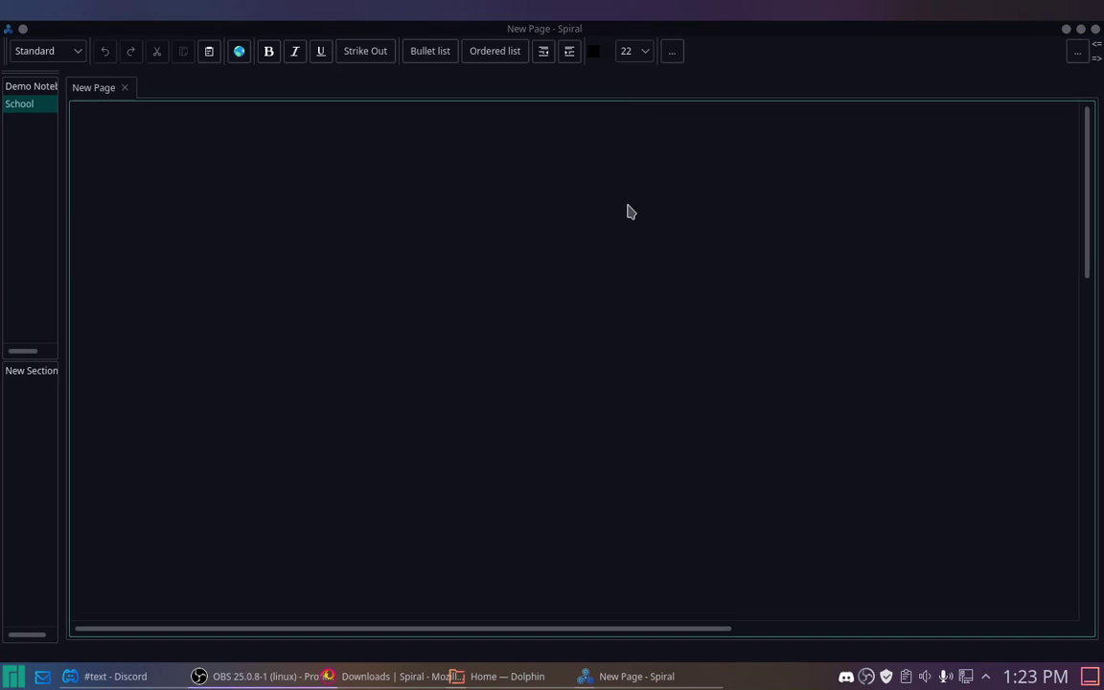
click(552, 36)
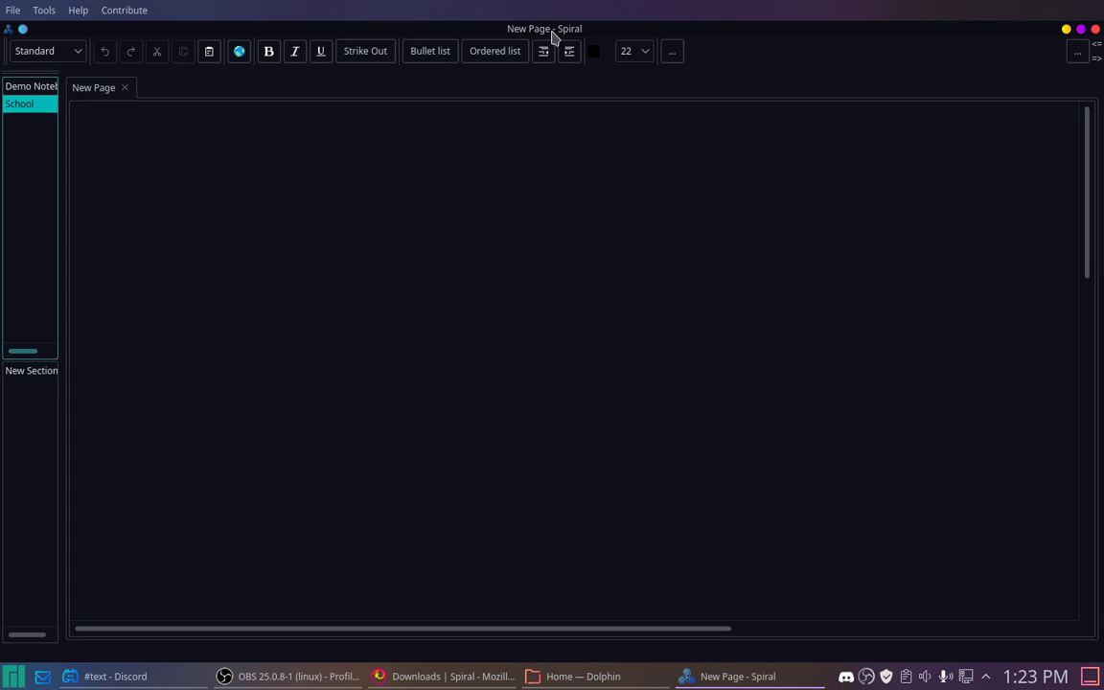
Rename the School notebook's default section to CS 182
double_click(27, 374)
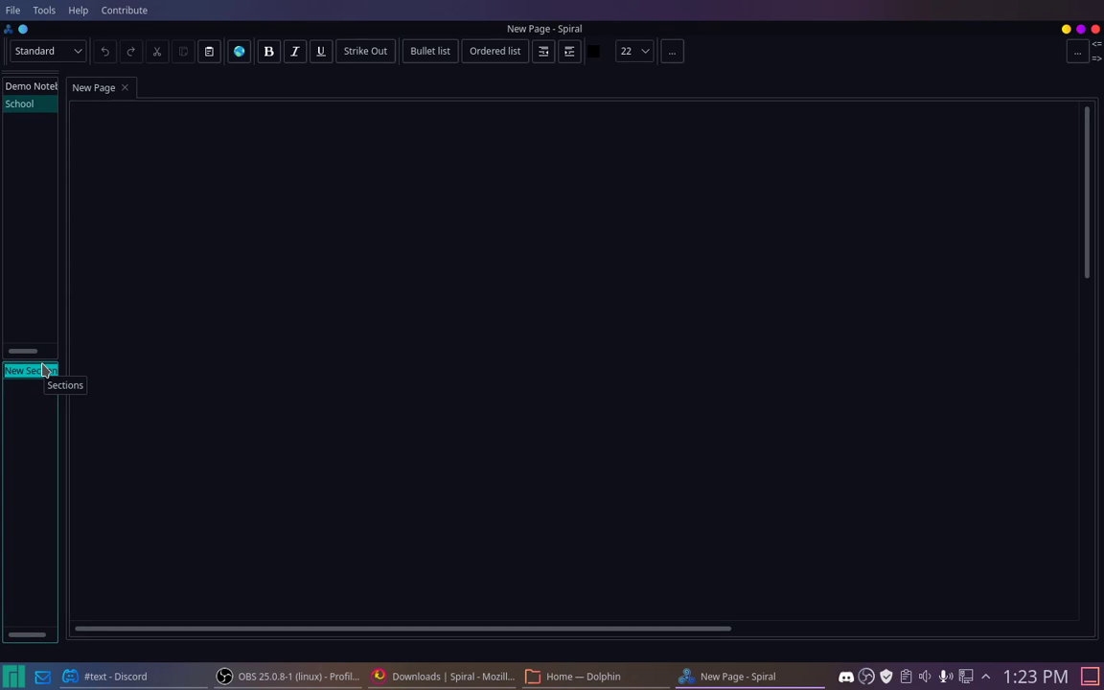
text(CS 182)
key(Return)
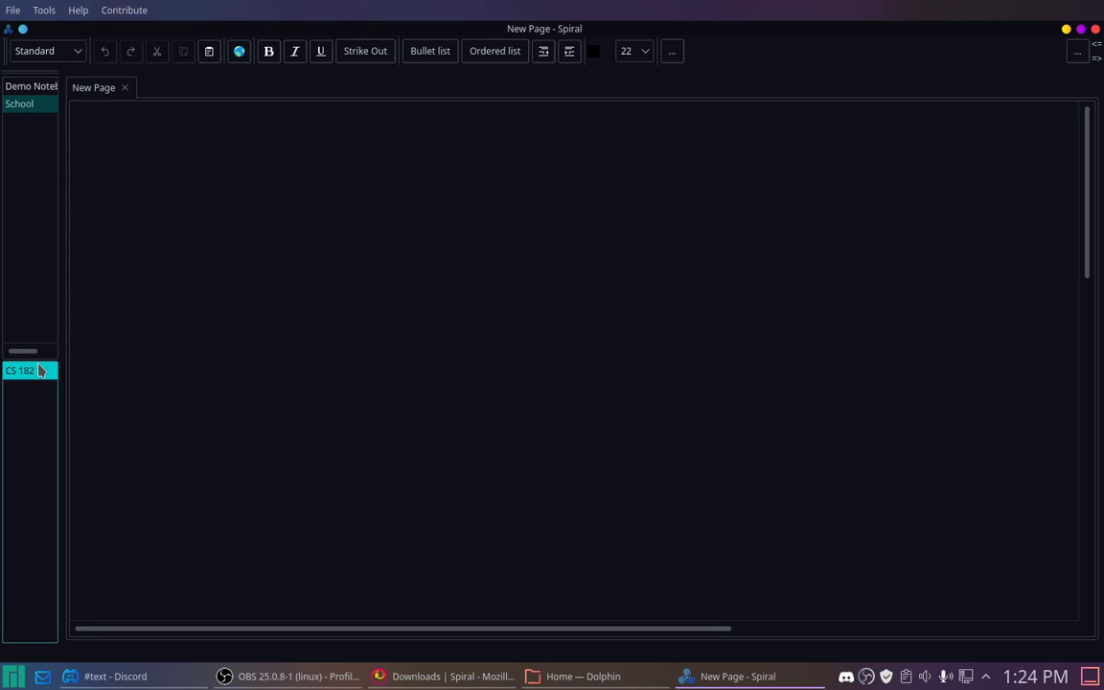
Rename the default page of the CS 182 section to Overview
double_click(92, 94)
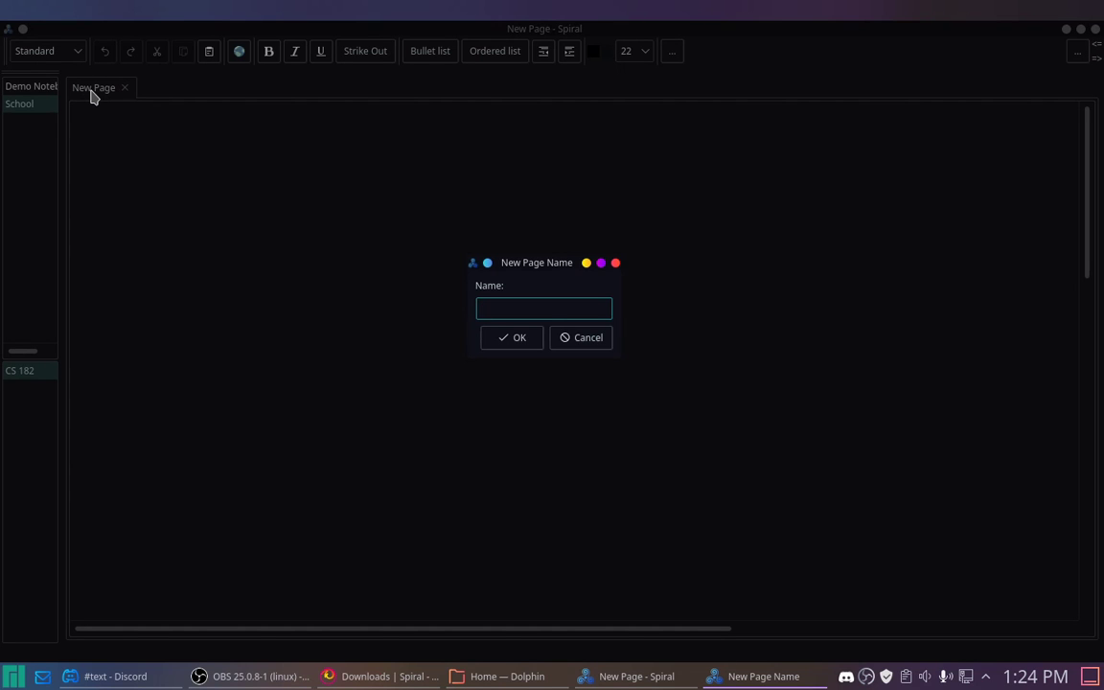
text(Overview)
key(Return)
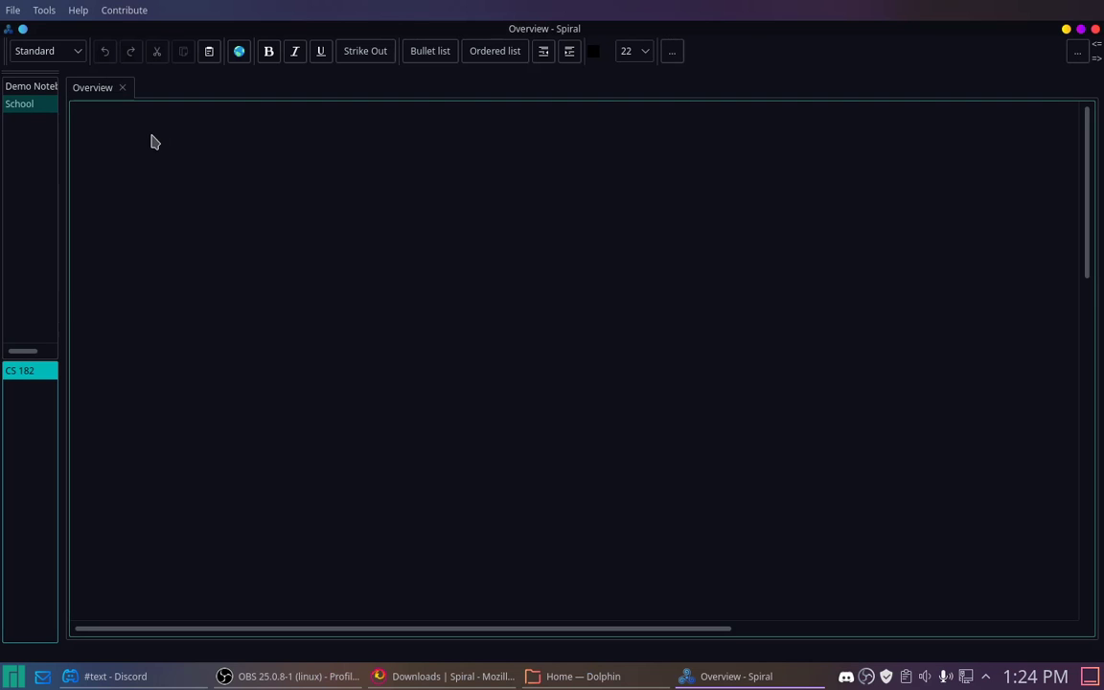
Add a textbox near the upper-left corner of the Overview page and replace its placeholder text with "Class Information"
click(100, 125)
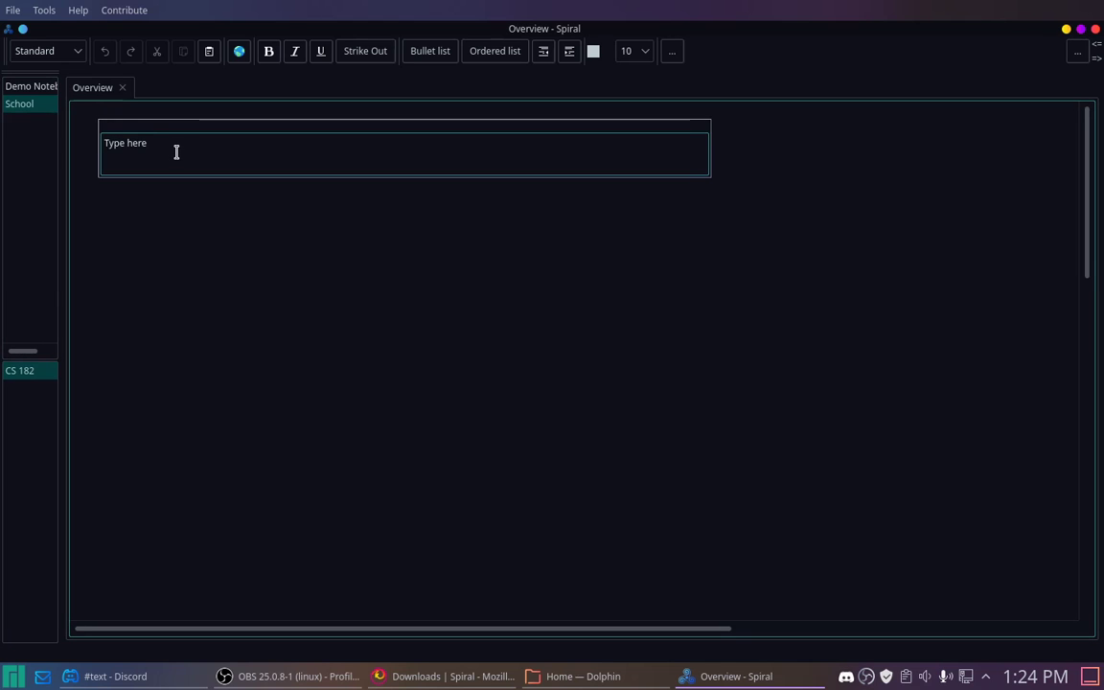
key(ctrl+a)
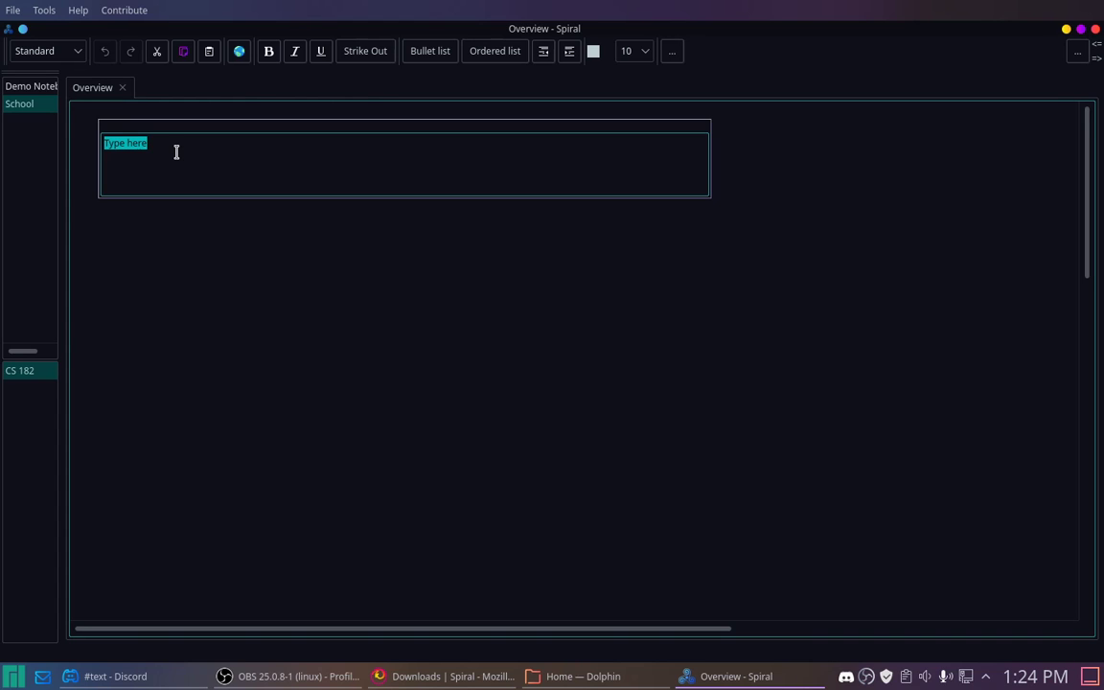
text(Class Information)
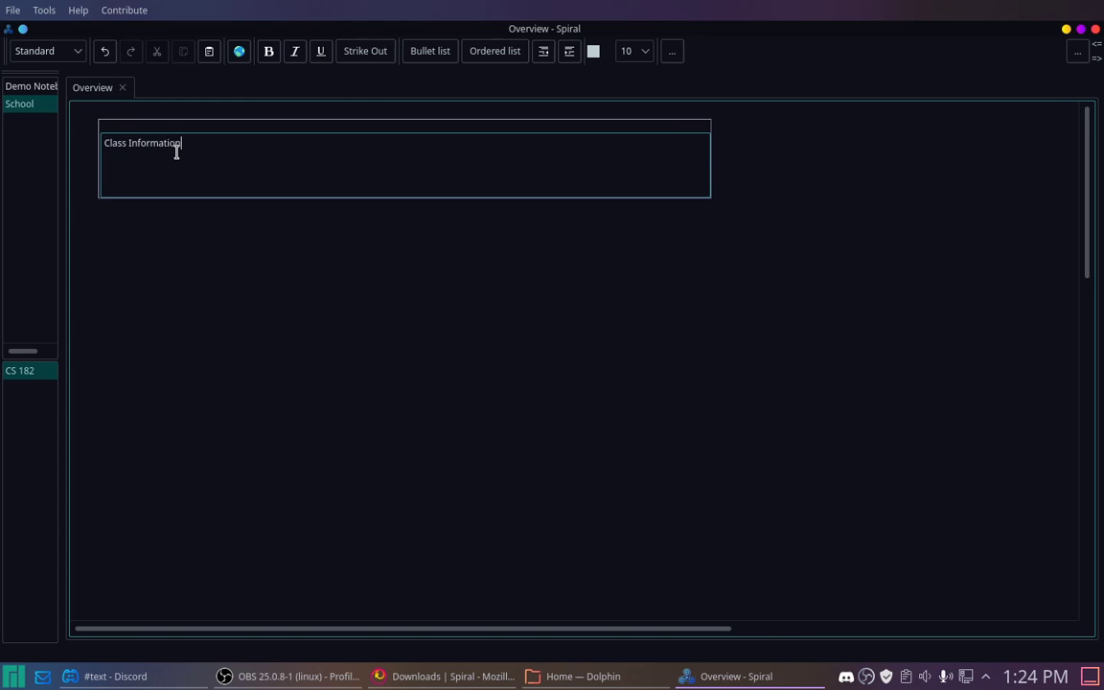
Format the "Class Information" text as Heading 1 with font size 36 and start an empty line below it
triple_click(177, 152)
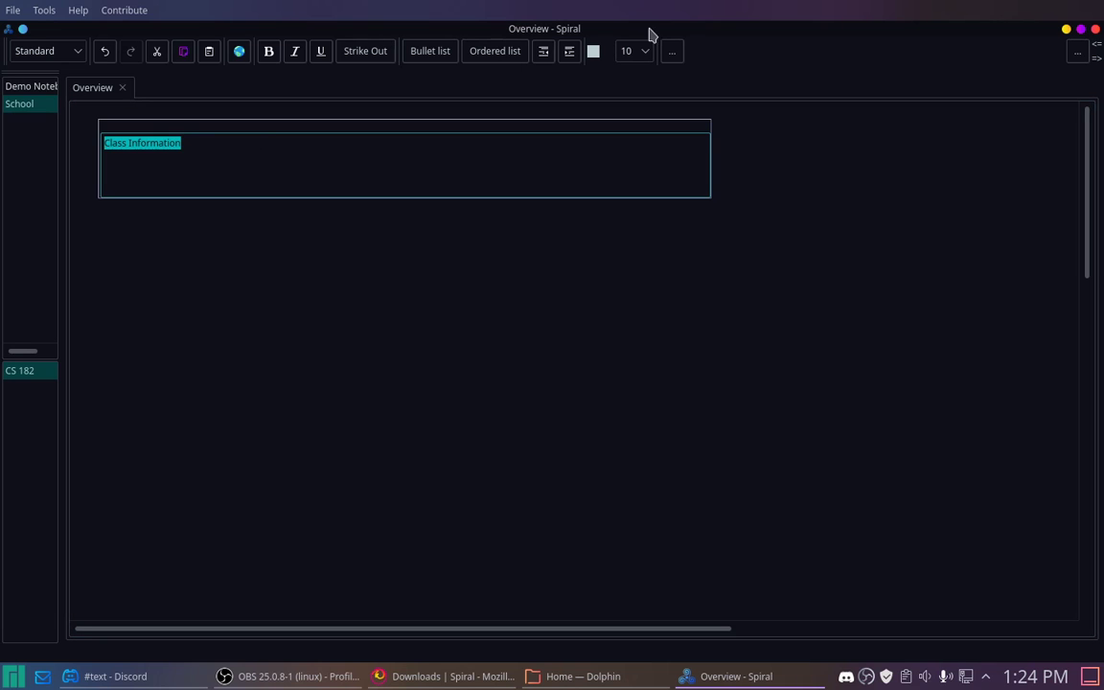
click(76, 52)
click(38, 90)
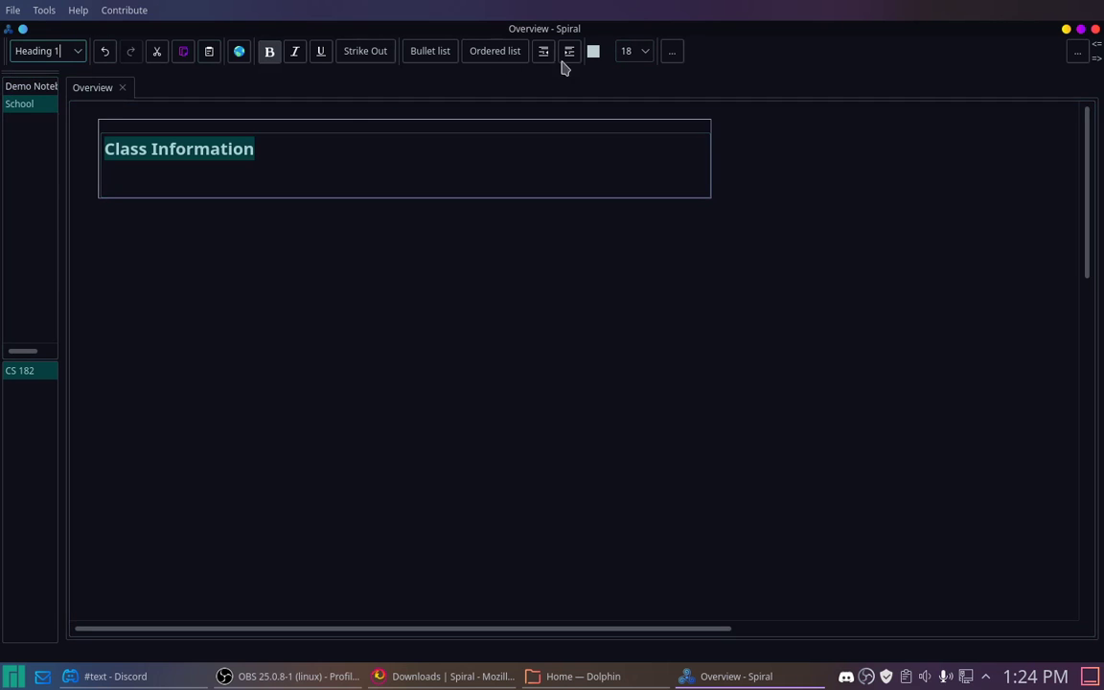
scroll(634, 54, up, 7)
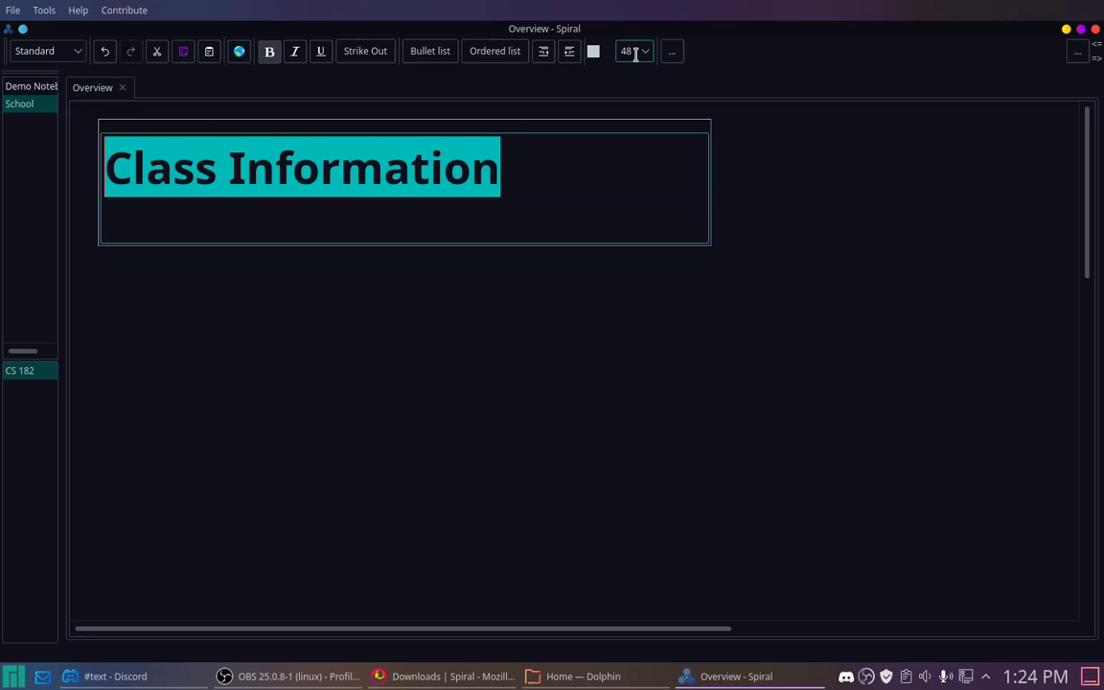
scroll(634, 53, down, 1)
click(428, 199)
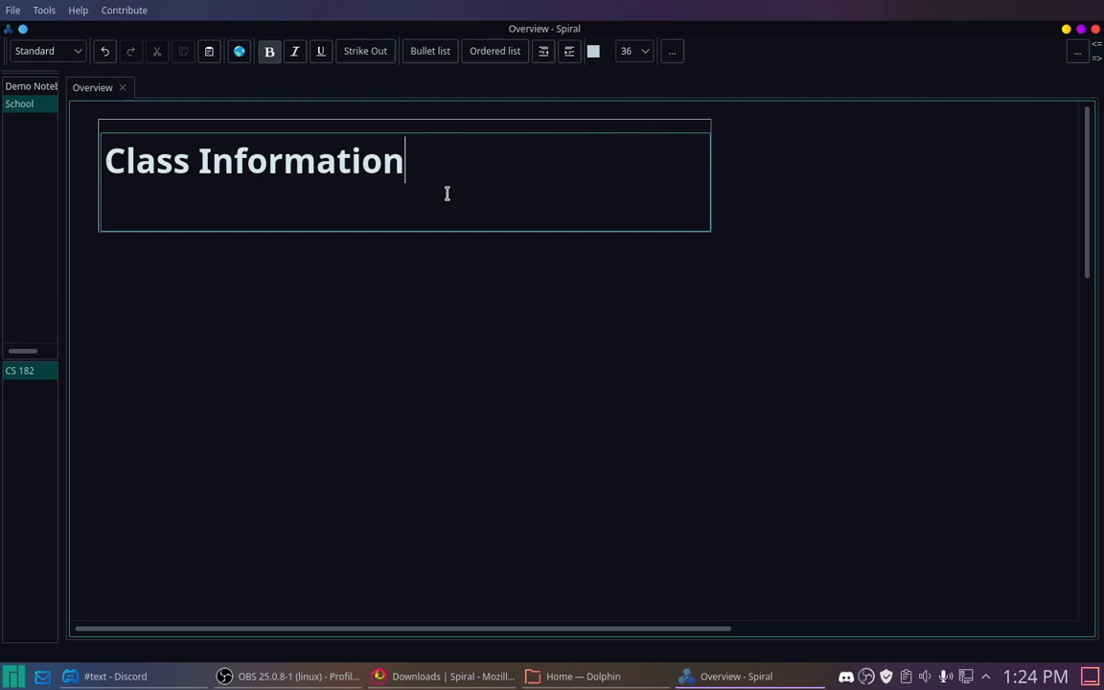
text(\)
key(BackSpace)
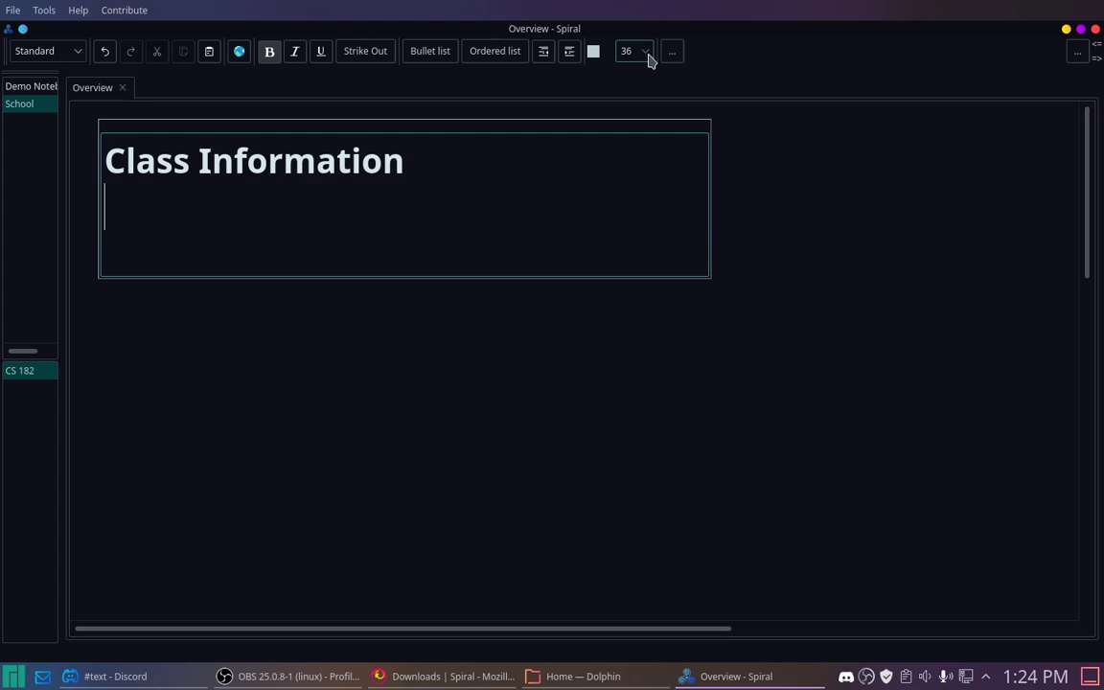
scroll(650, 57, up, 1)
scroll(648, 58, up, 3)
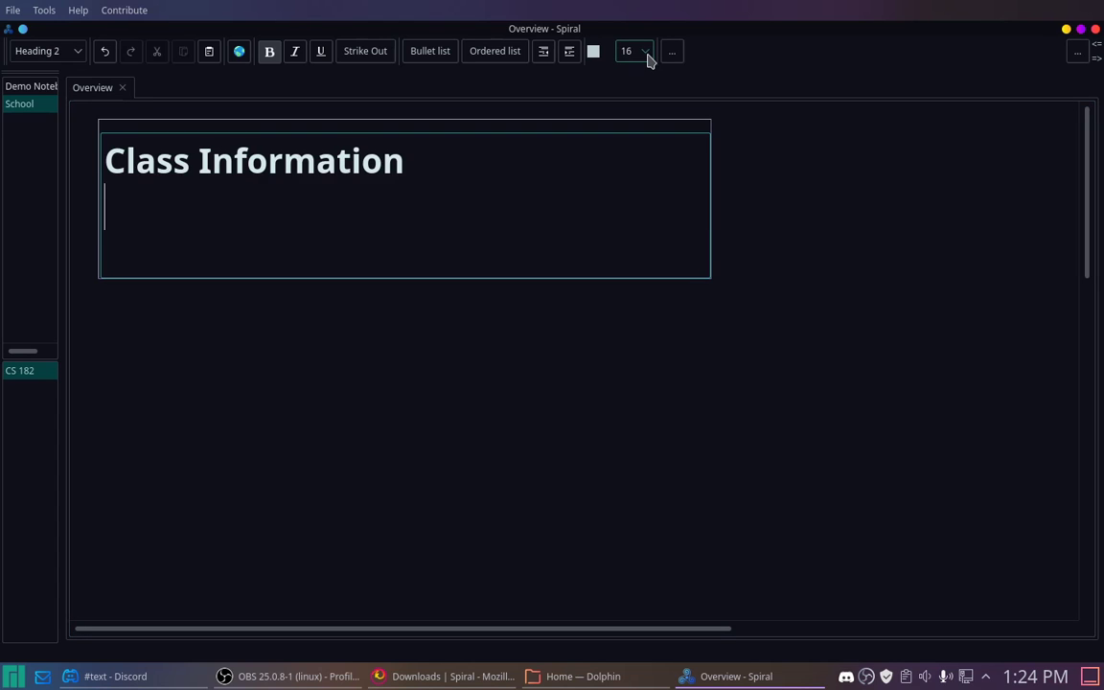
text(d)
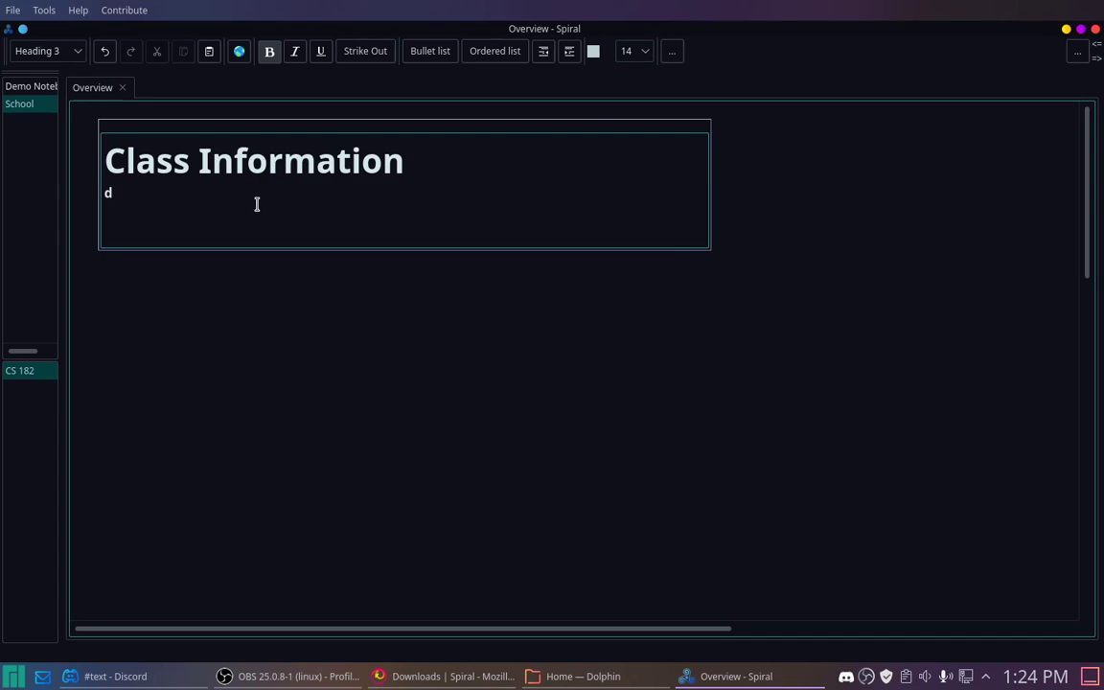
key(BackSpace)
text(A)
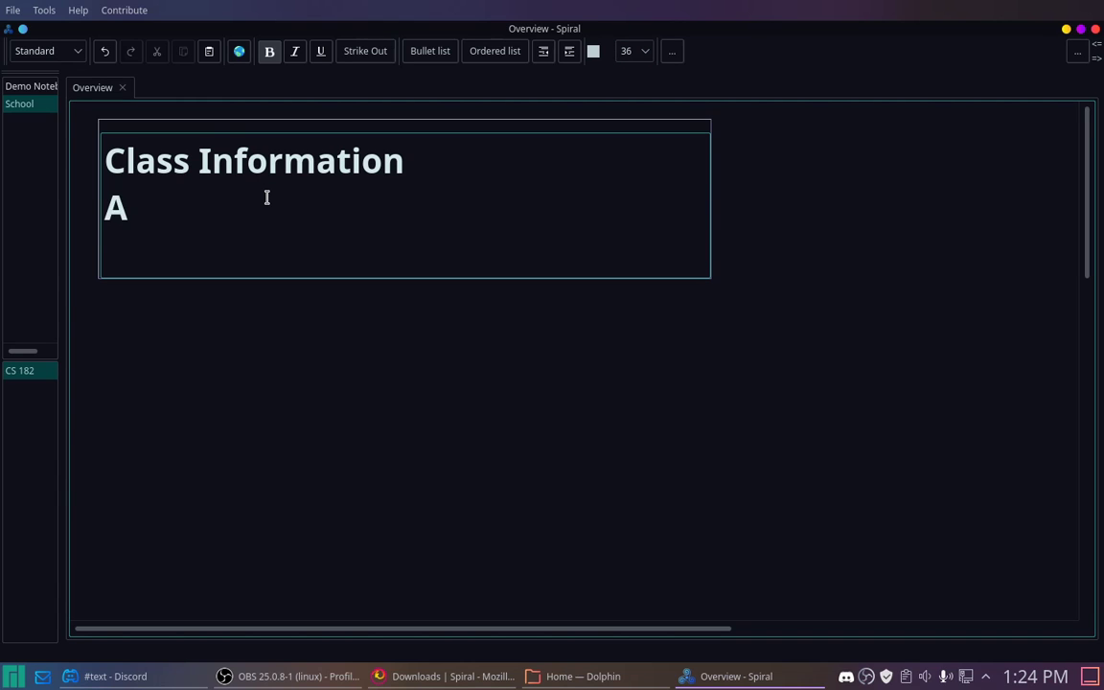
key(BackSpace)
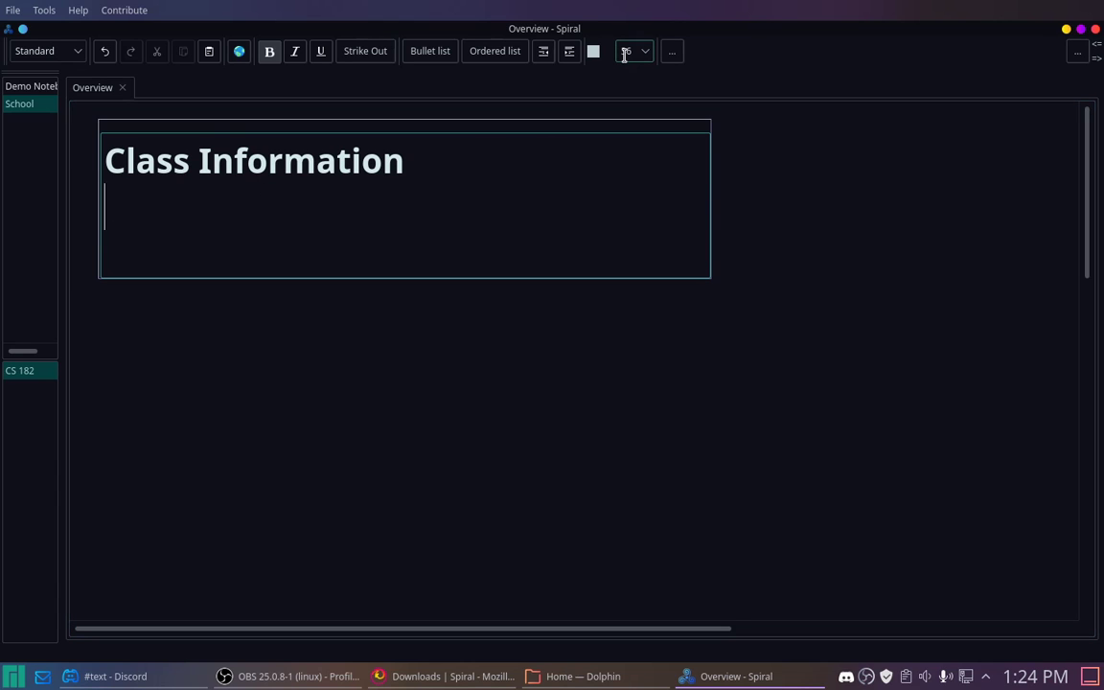
Add a bulleted line in Heading 3, size 14, below the heading, reading "This class takes place at 8 AM MWF"
scroll(624, 55, up, 7)
scroll(624, 55, up, 1)
click(429, 53)
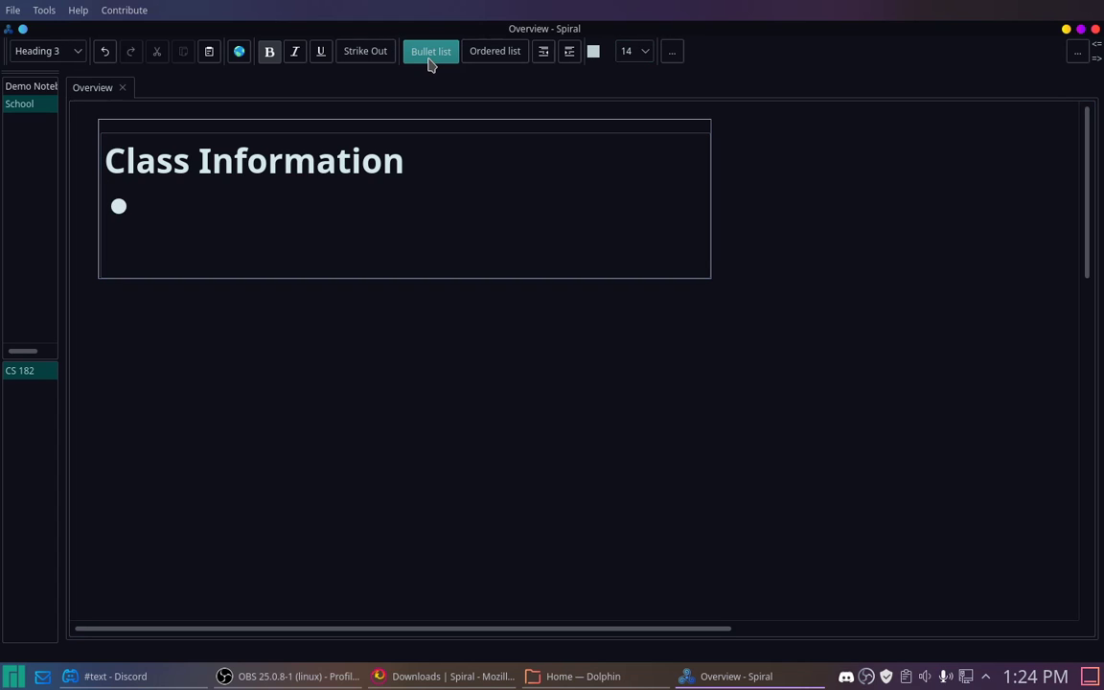
click(296, 209)
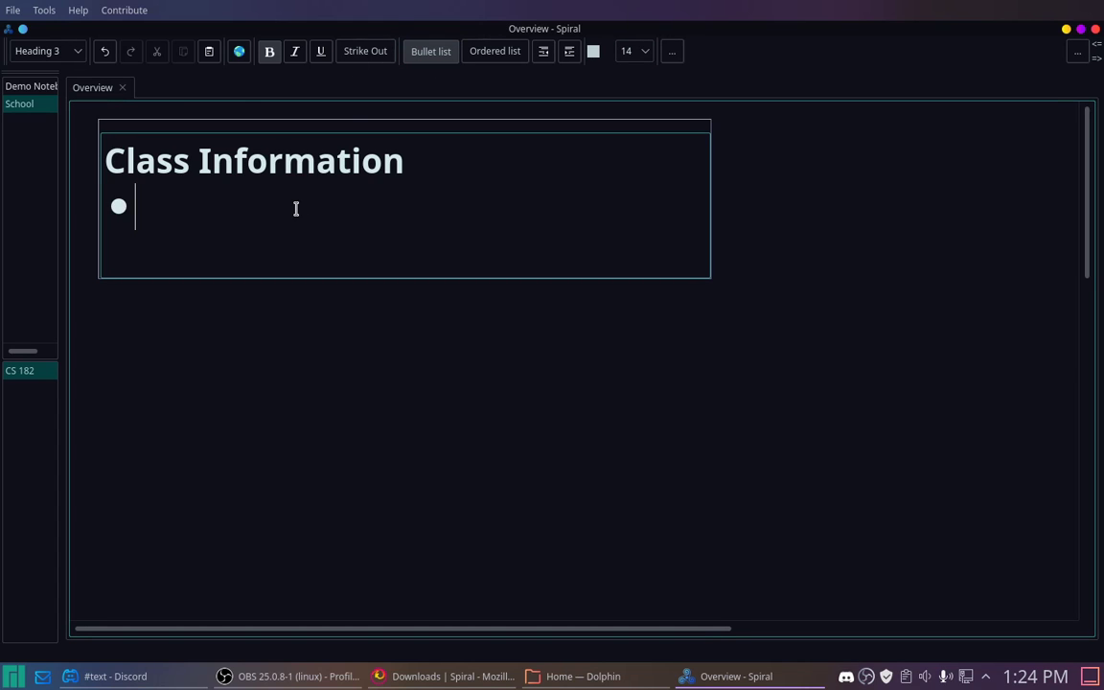
text(This class tak)
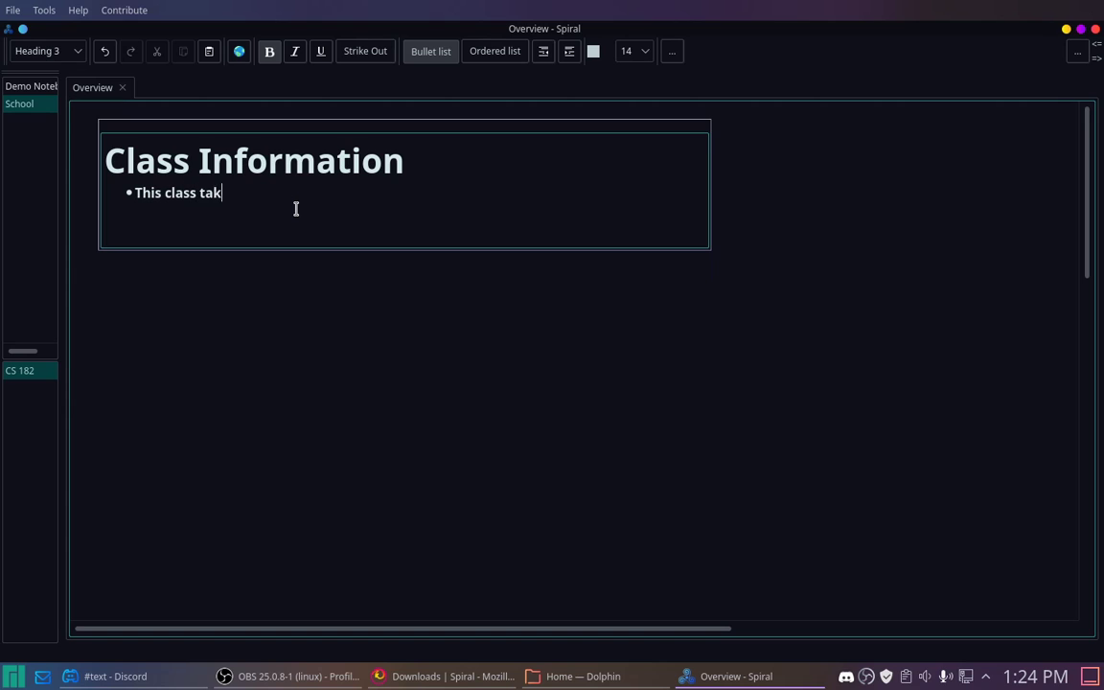
text(es place at 8 AM MWF)
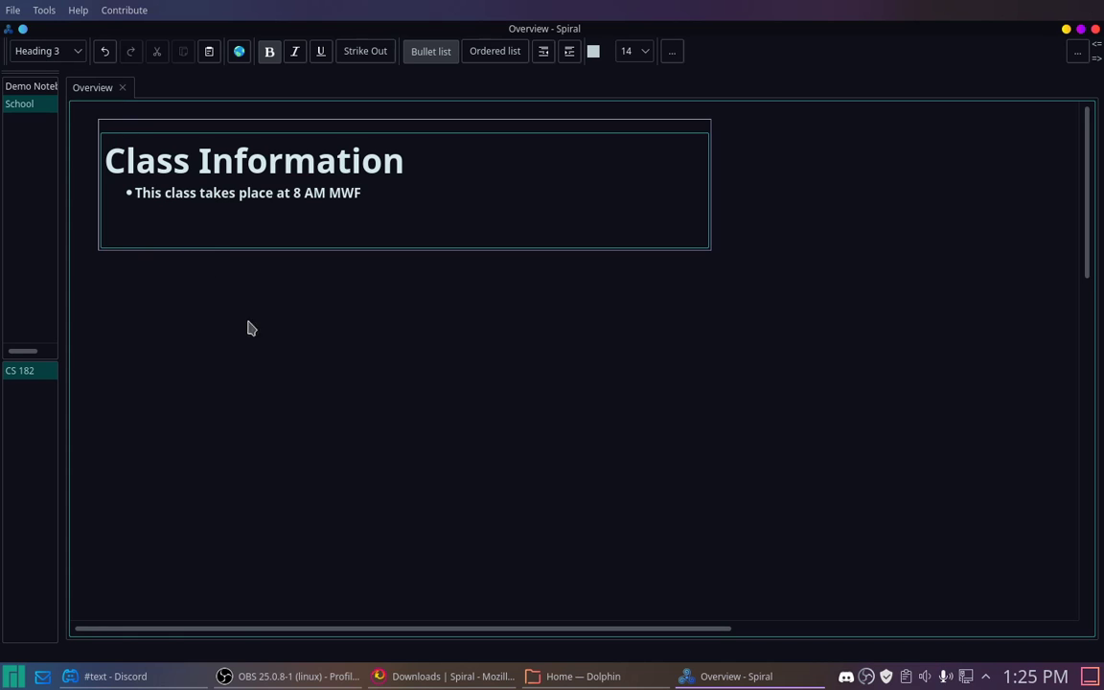
Add a textbox beside the Class Information box, move it below that box, and place a second empty textbox beside it
click(757, 128)
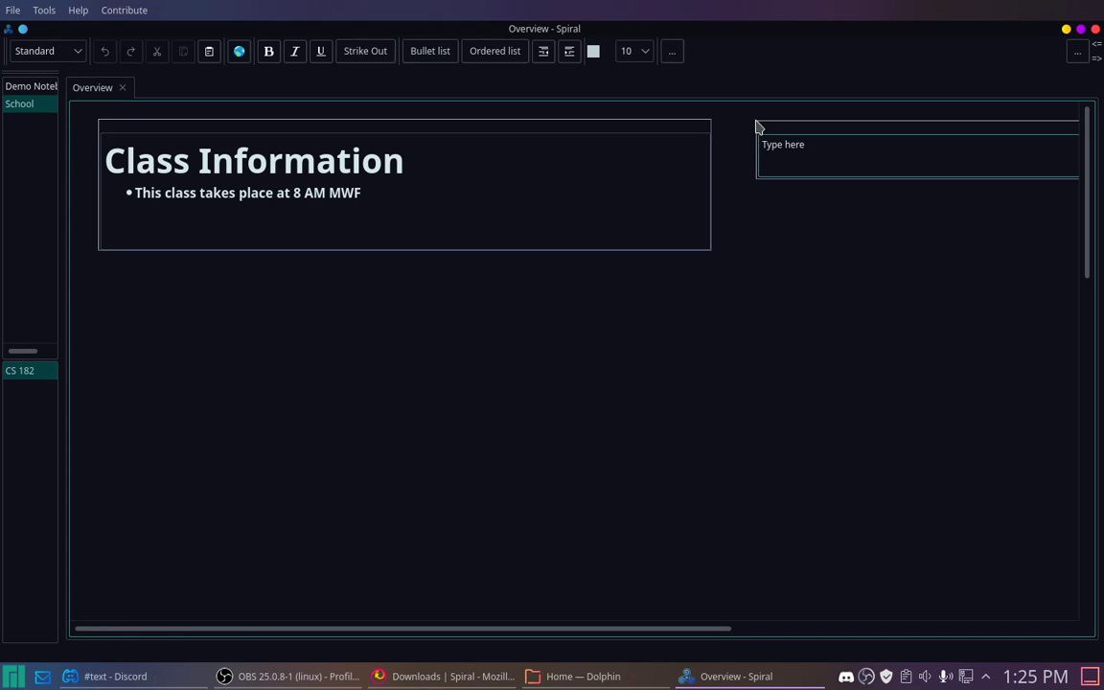
drag(768, 135, 213, 343)
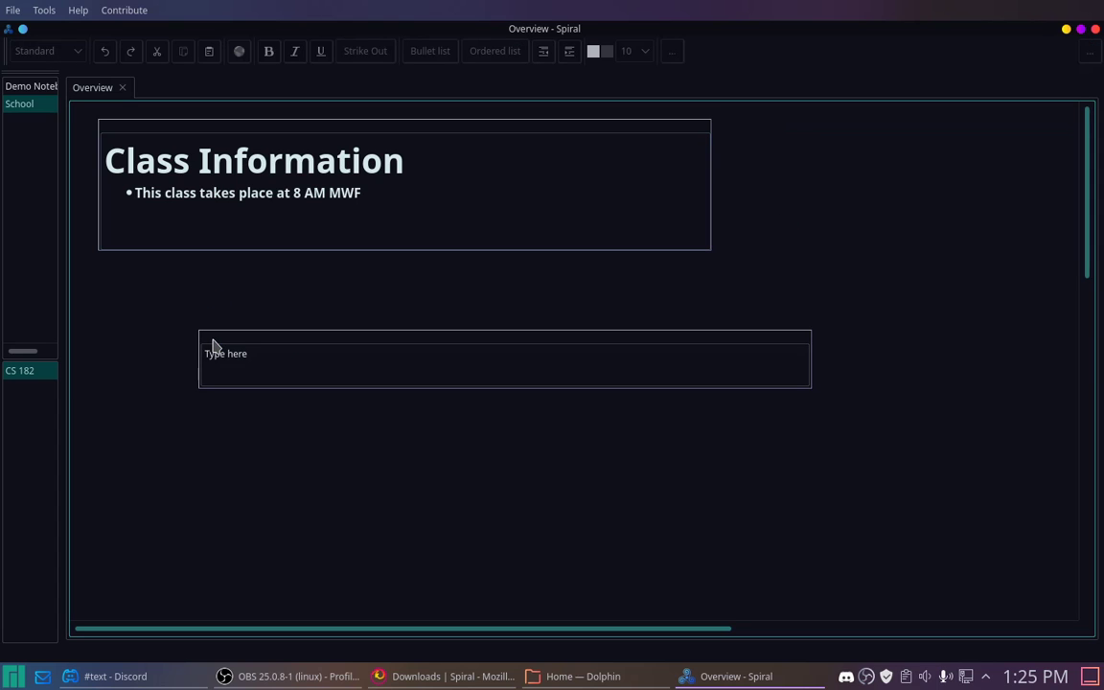
click(789, 135)
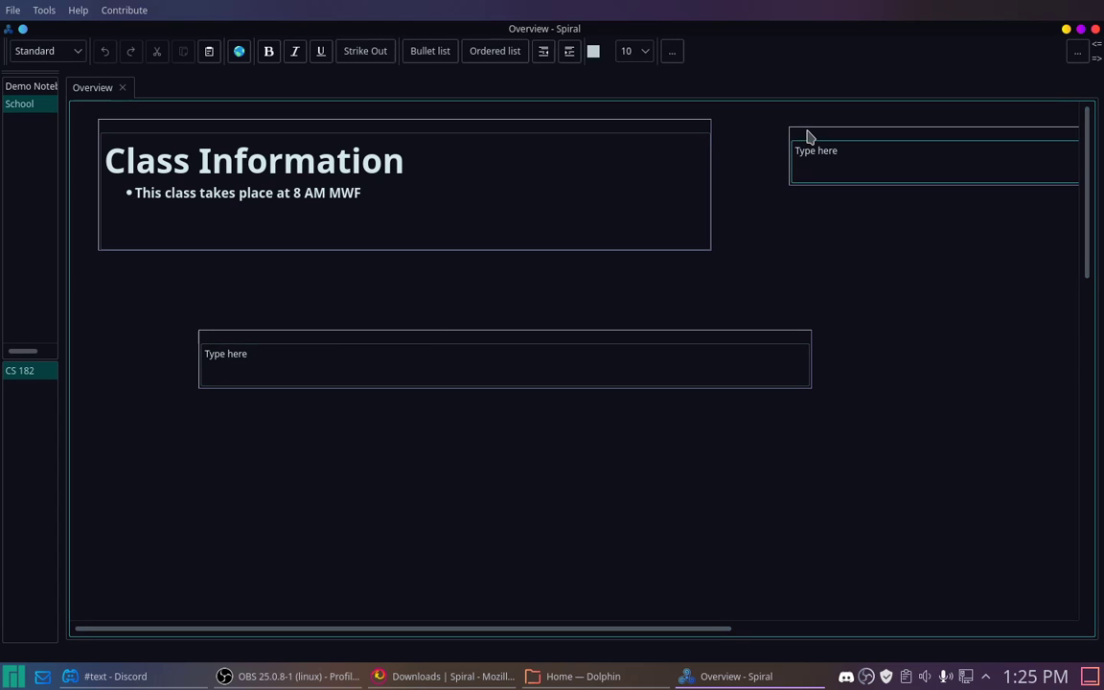
click(377, 197)
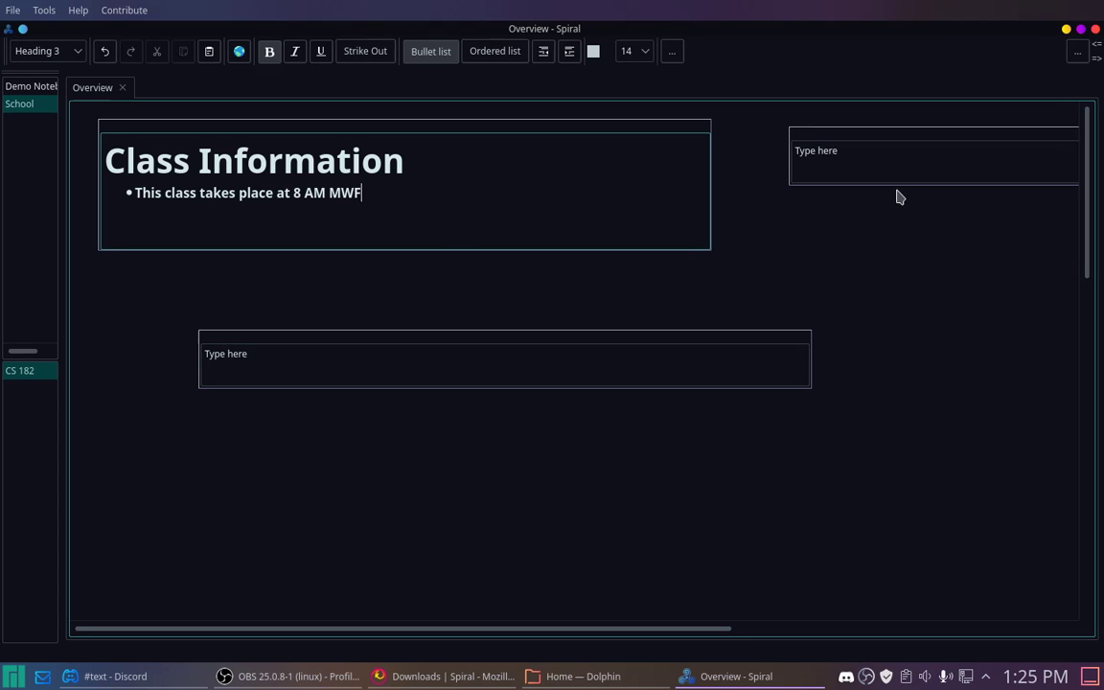
click(887, 159)
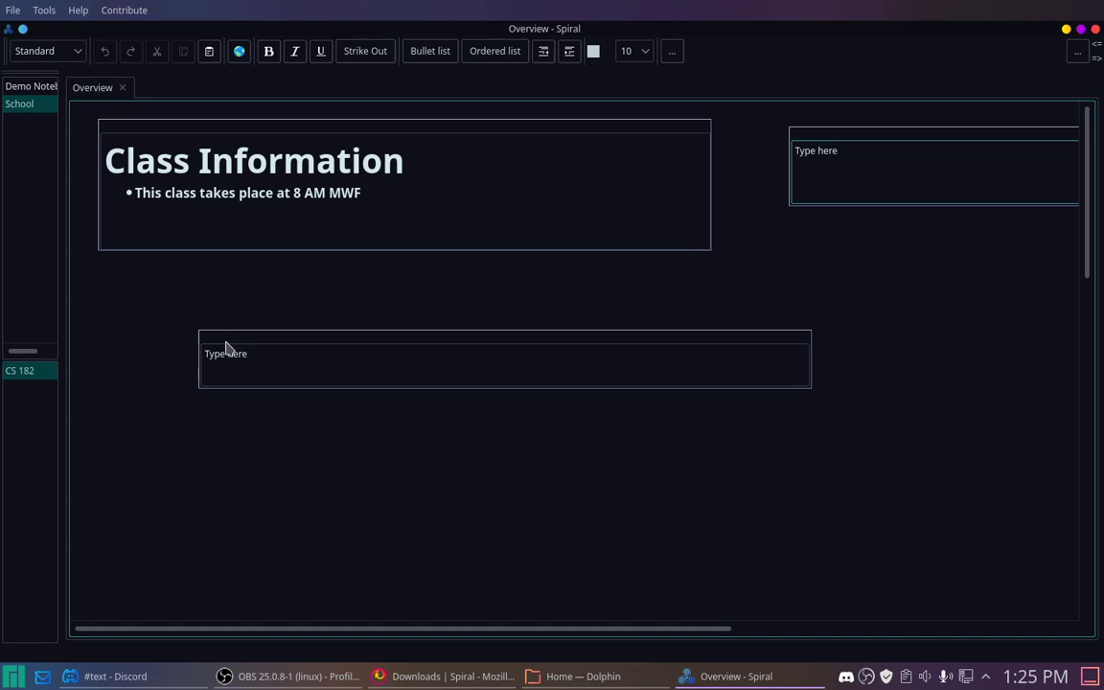
Move the lower empty textbox beneath the one beside Class Information and add another textbox in the free space below the heading box
drag(226, 348, 778, 286)
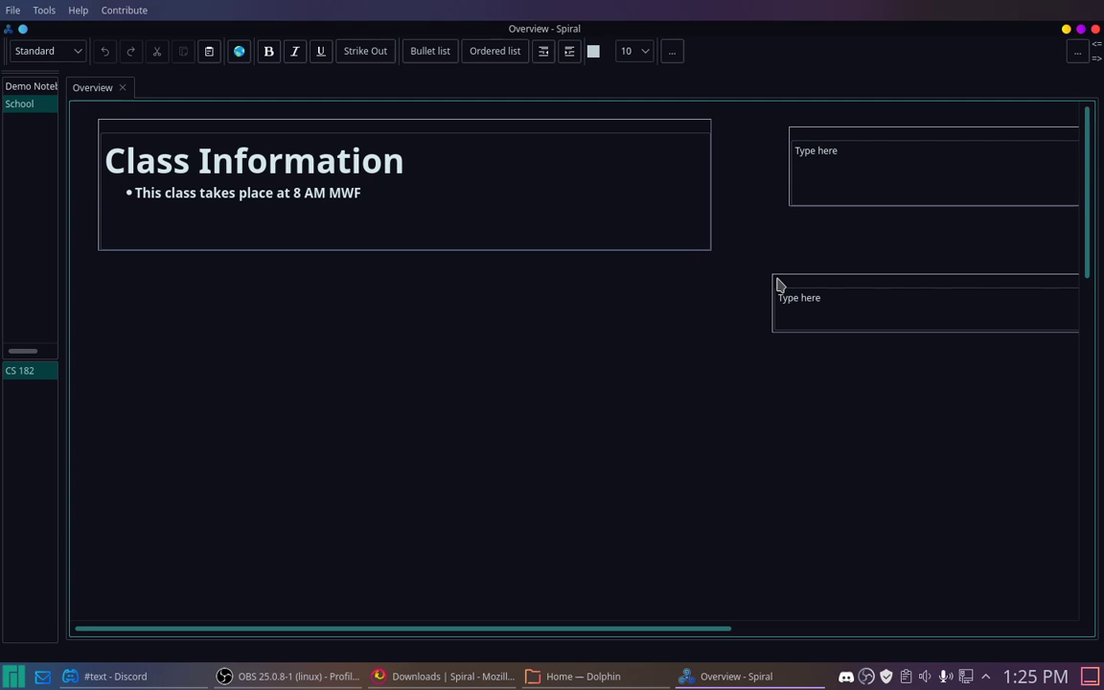
click(108, 347)
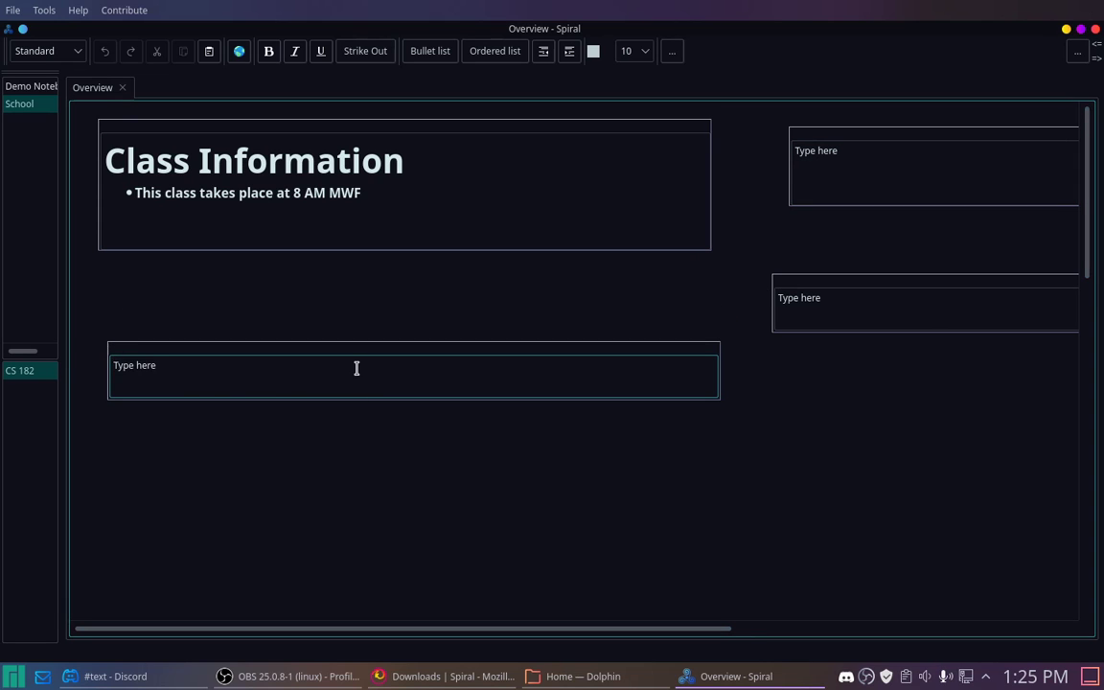
click(386, 380)
Adjust the Class Information textbox to a slightly narrower width and shift it slightly down and to the right
click(422, 216)
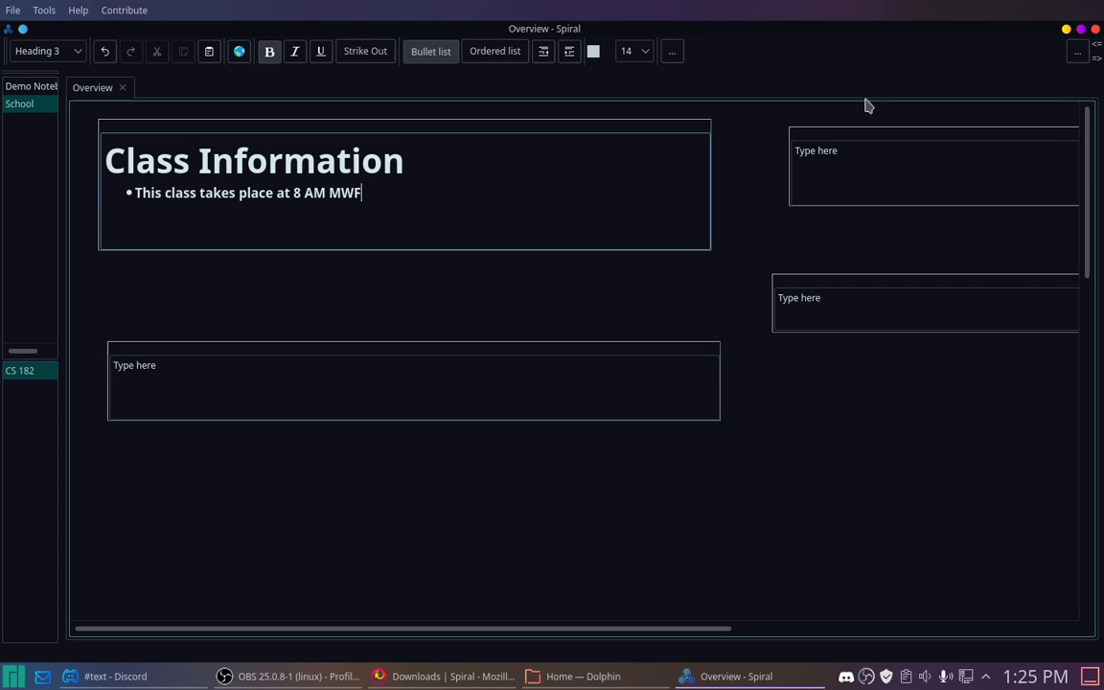
click(1097, 44)
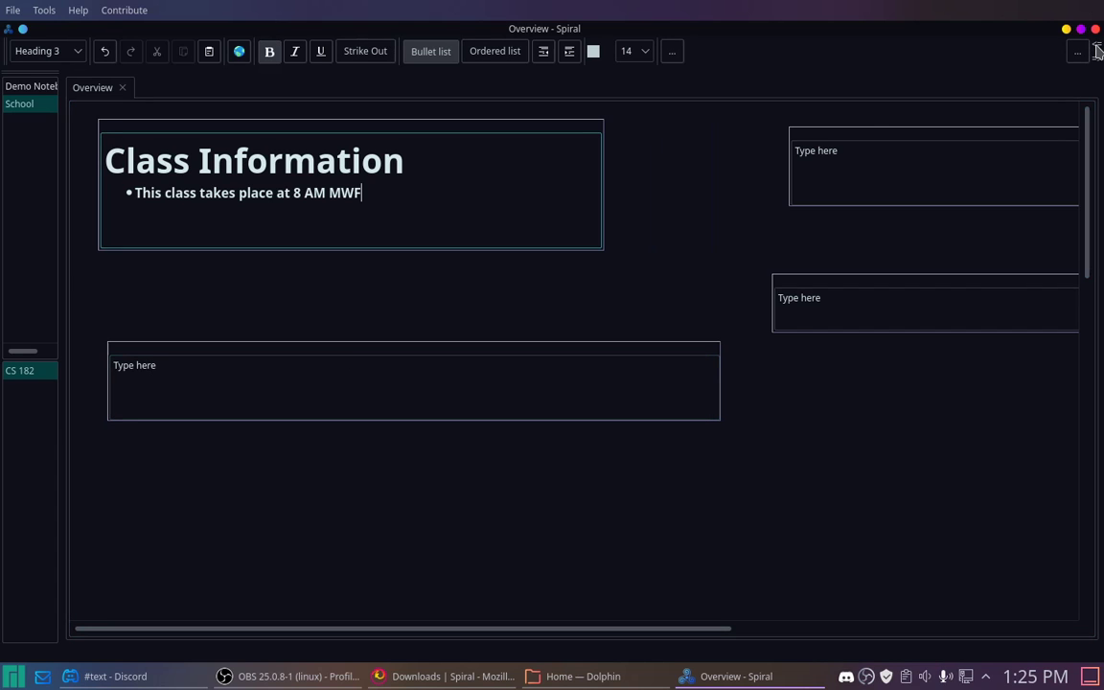
click(1101, 59)
click(1100, 60)
click(1100, 59)
click(1101, 60)
click(1097, 47)
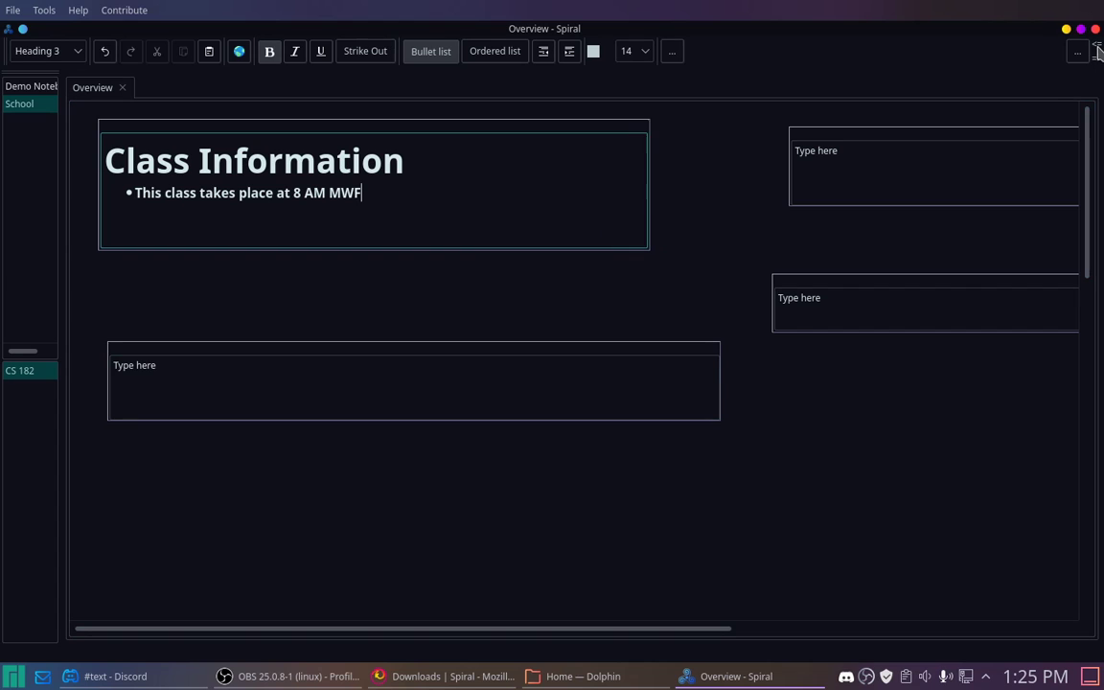
click(1096, 48)
click(366, 158)
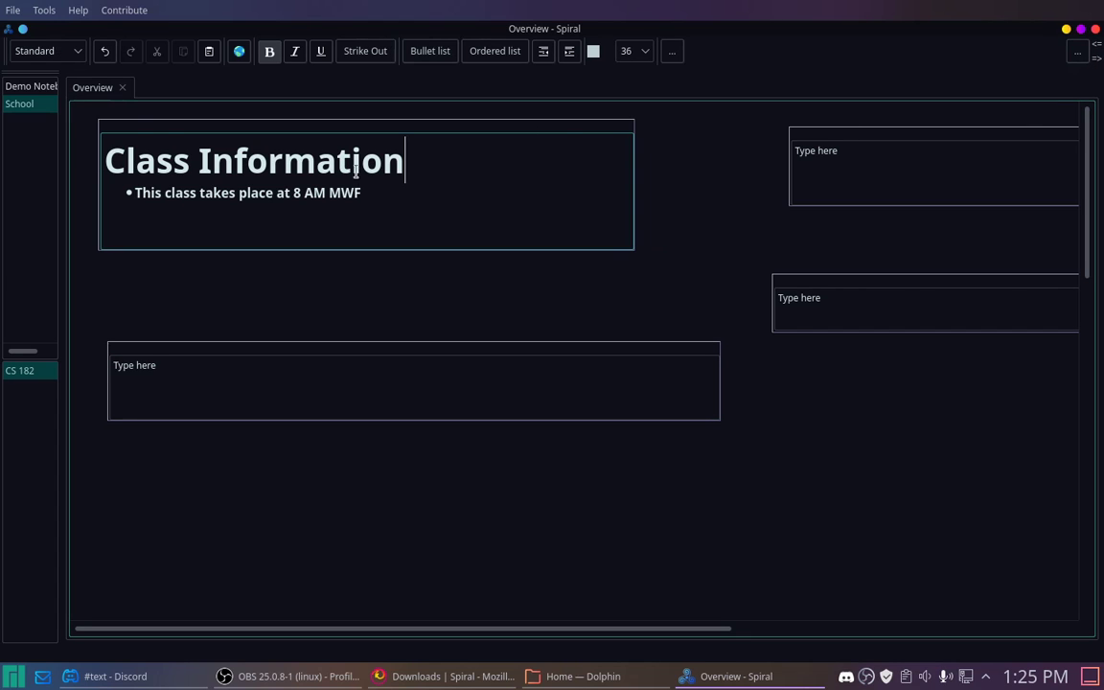
mouse_move(116, 125)
mouse_down()
mouse_move(207, 194)
mouse_move(119, 137)
mouse_up()
Delete the empty textbox below Class Information and the lower one beside it by clearing their text
click(230, 402)
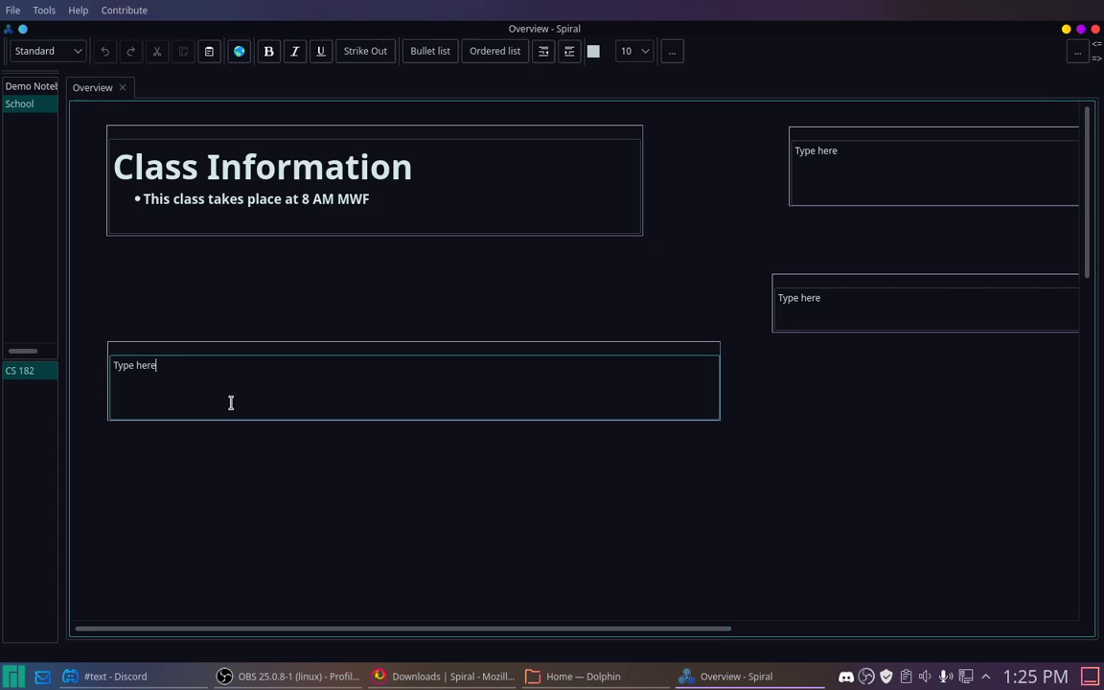
key(ctrl+a)
key(BackSpace)
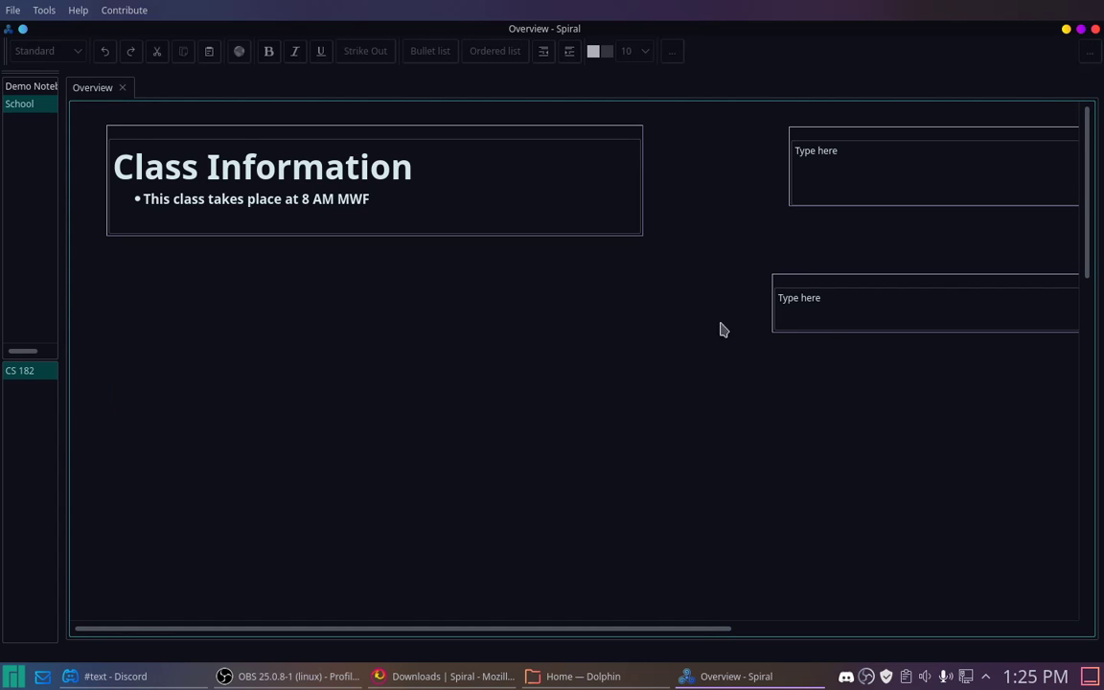
click(840, 306)
key(ctrl+a)
key(BackSpace)
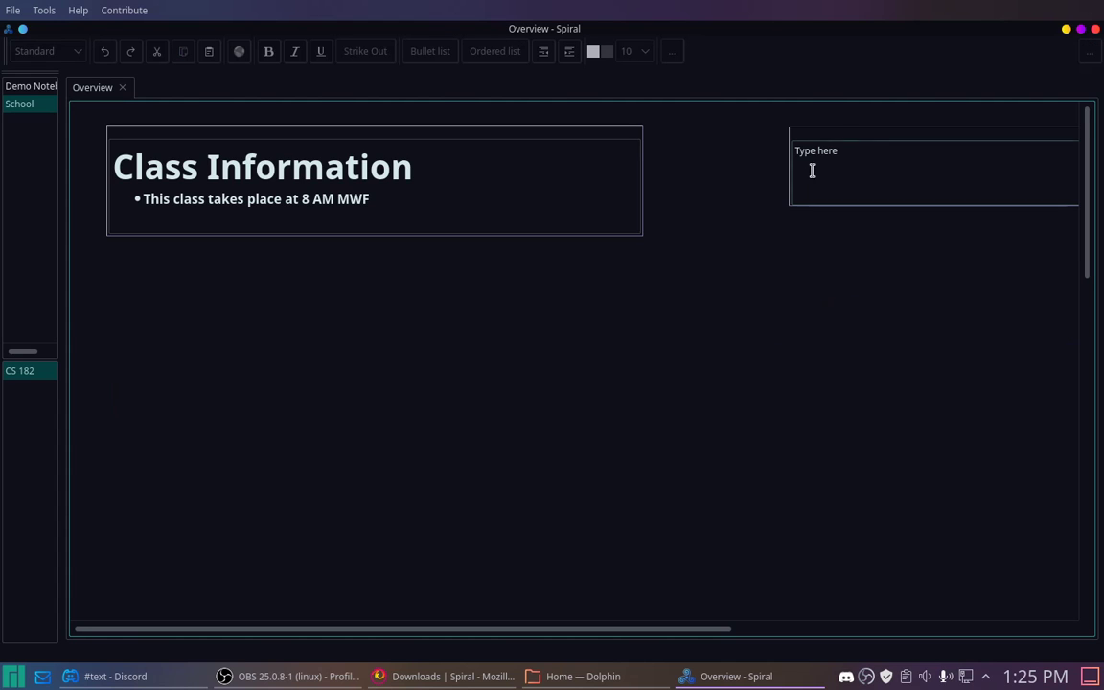
Create a new section named MA 261 in the School notebook
click(349, 209)
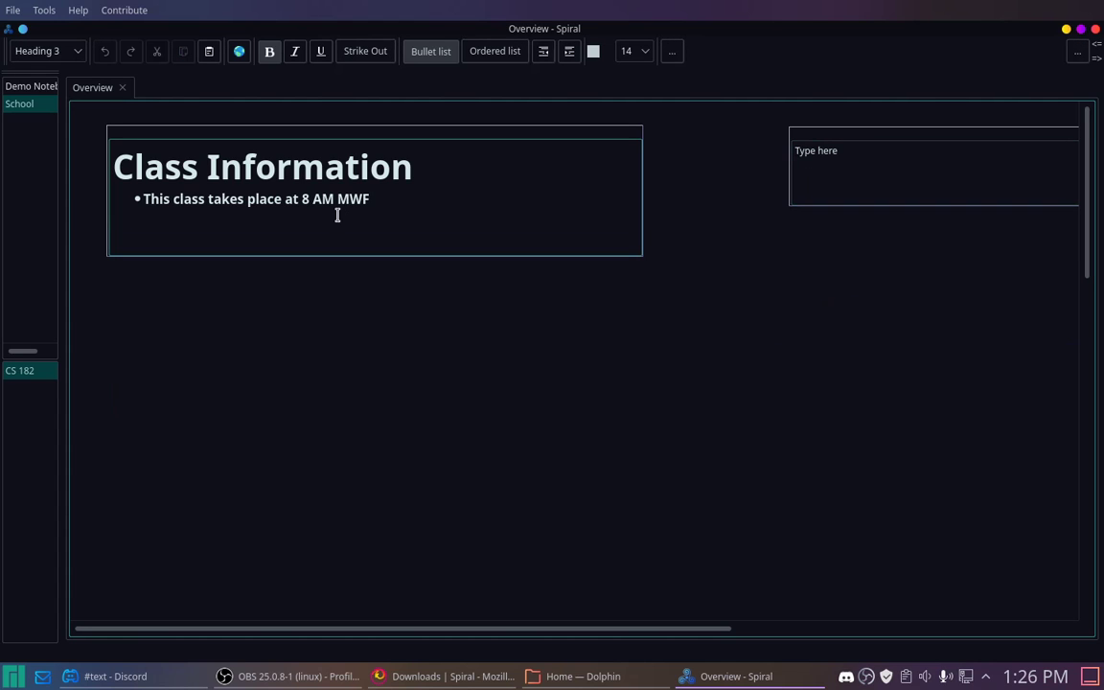
click(44, 368)
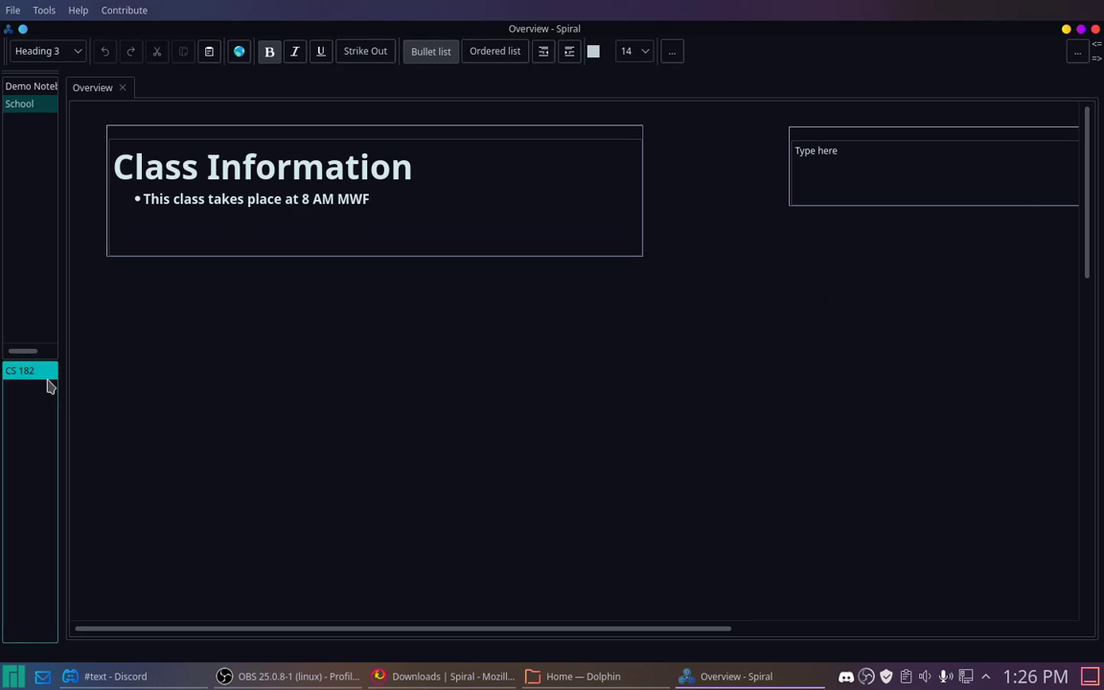
click(11, 10)
mouse_move(43, 38)
click(192, 50)
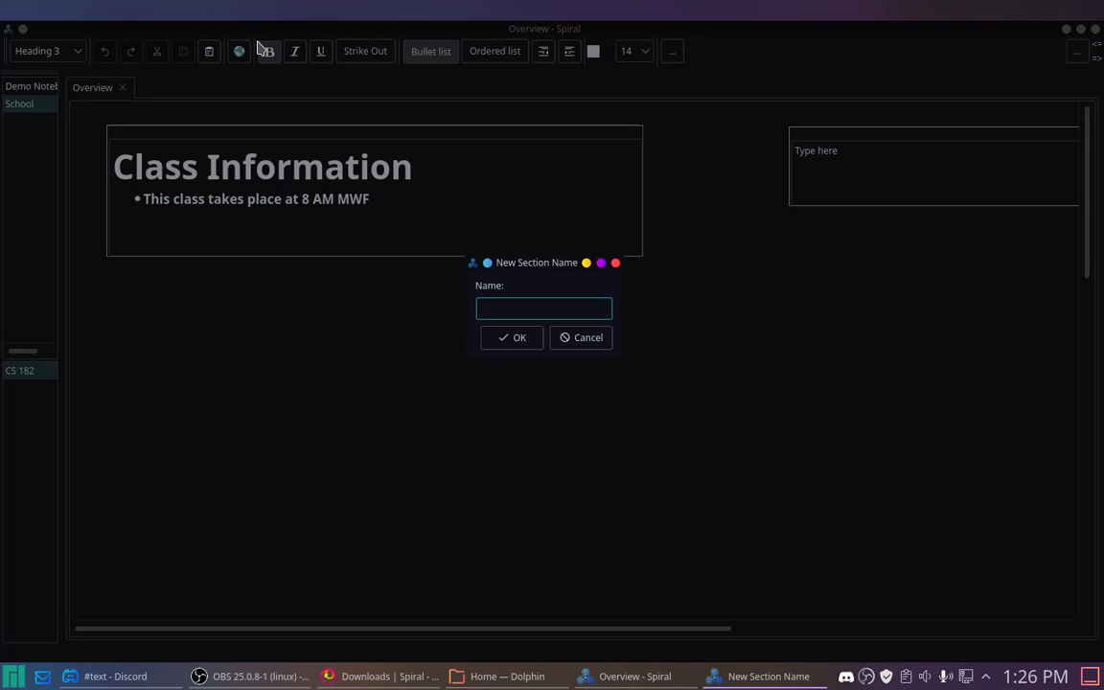
text(MA 261)
key(Return)
Create a page named Overview in the MA 261 section and place a textbox near its upper-left corner
key(ctrl+n)
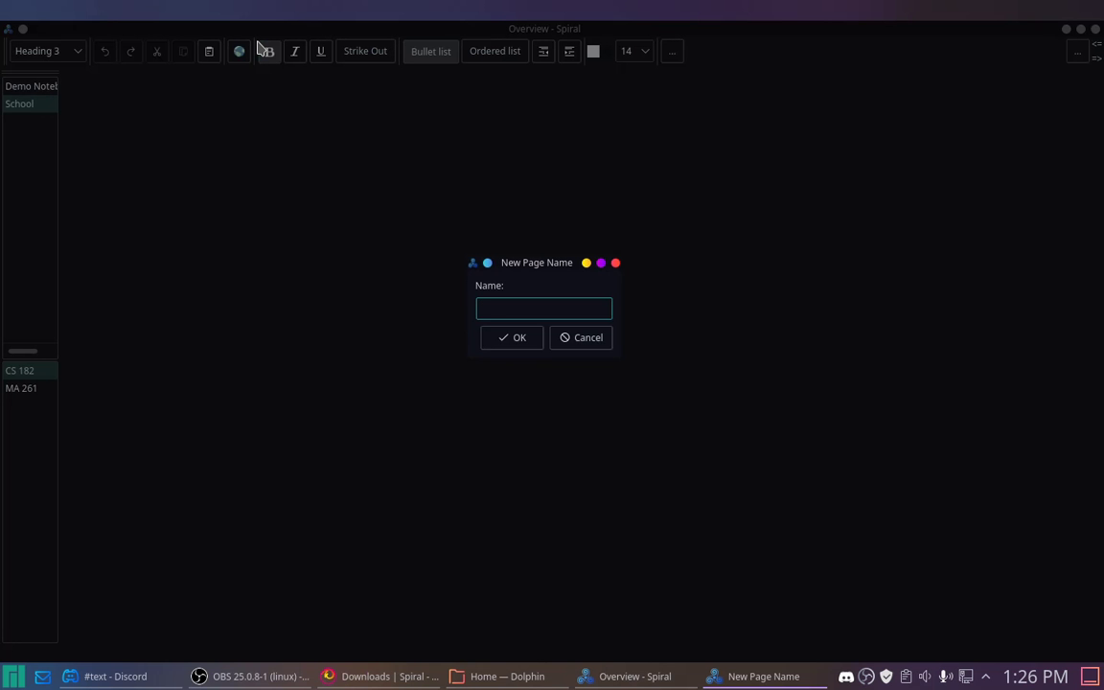
text(Overview)
key(Return)
click(128, 144)
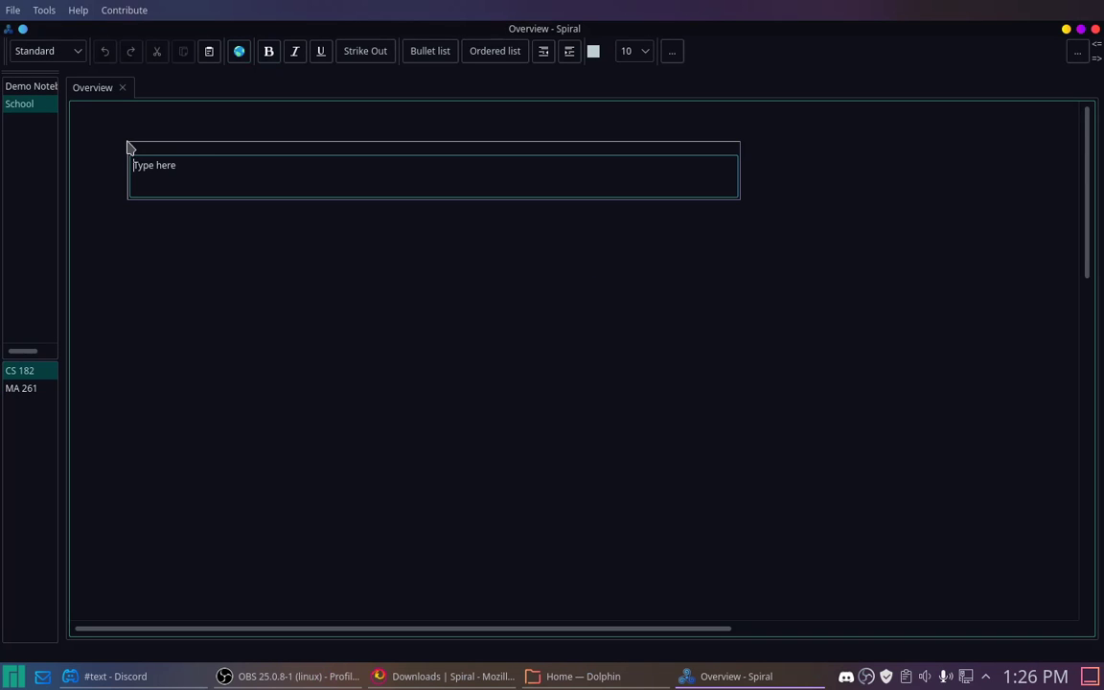
Switch between the CS 182 and MA 261 sections, and add a page named Extra to CS 182
click(50, 376)
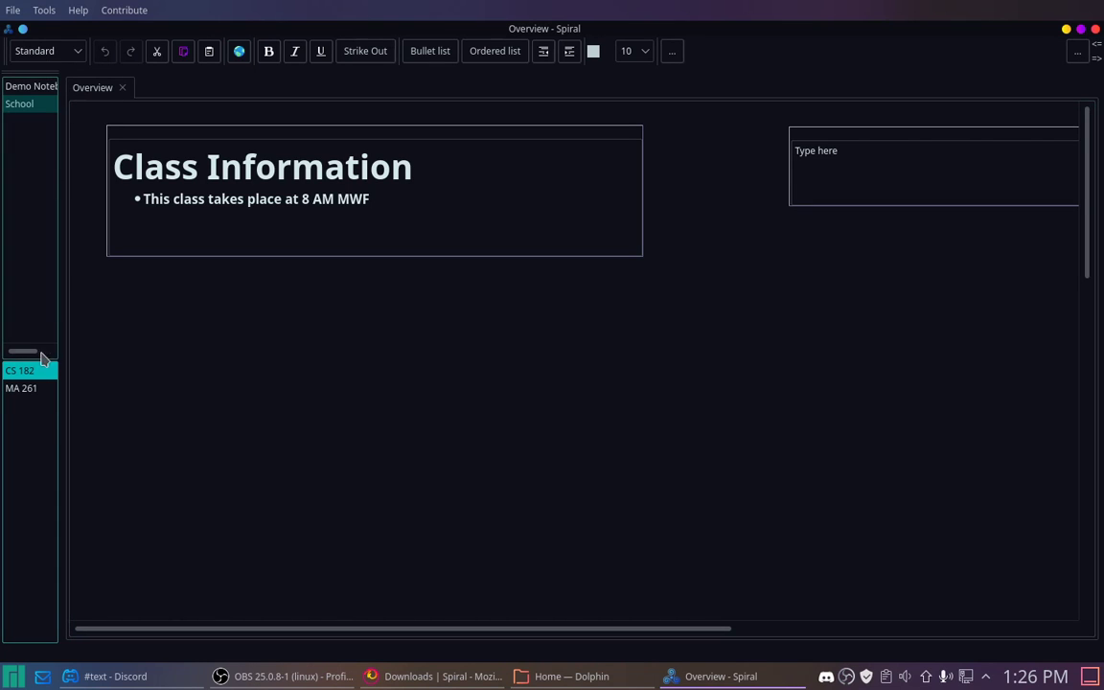
click(46, 387)
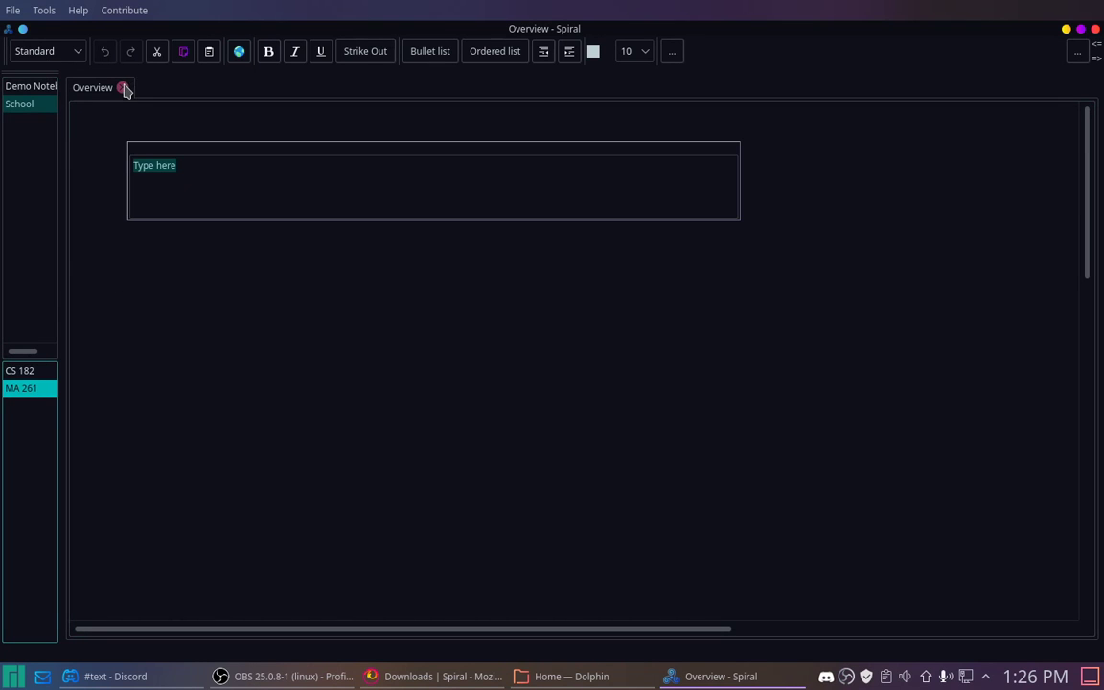
click(52, 374)
key(ctrl+n)
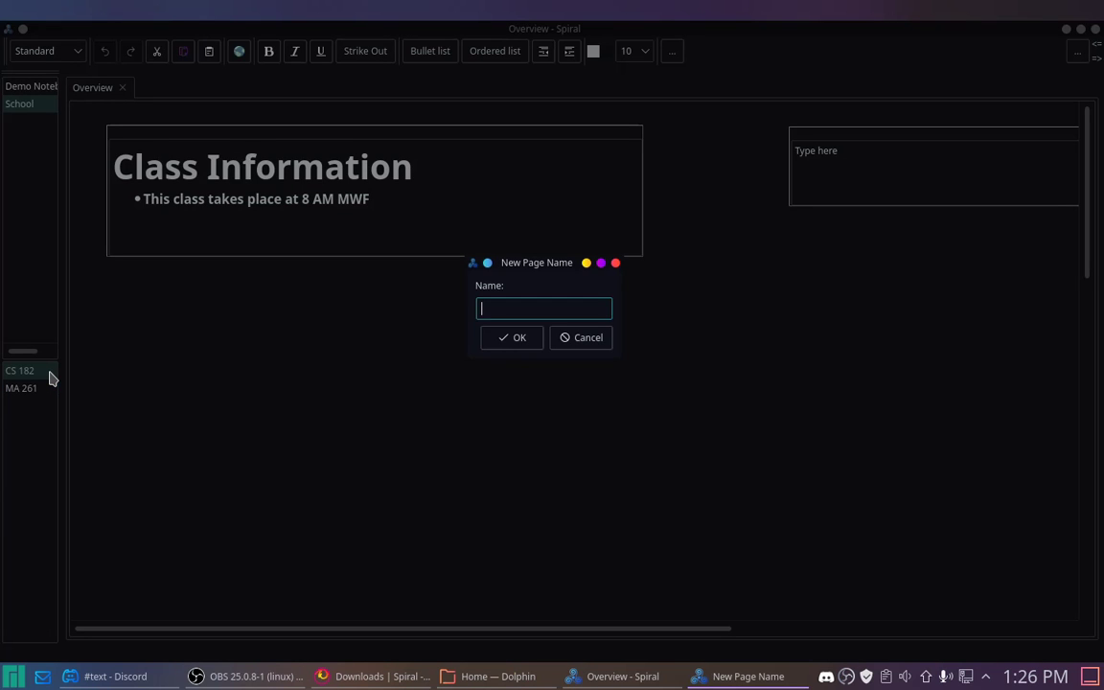
key(BackSpace)
key(BackSpace)
key(BackSpace)
key(BackSpace)
text(Ex)
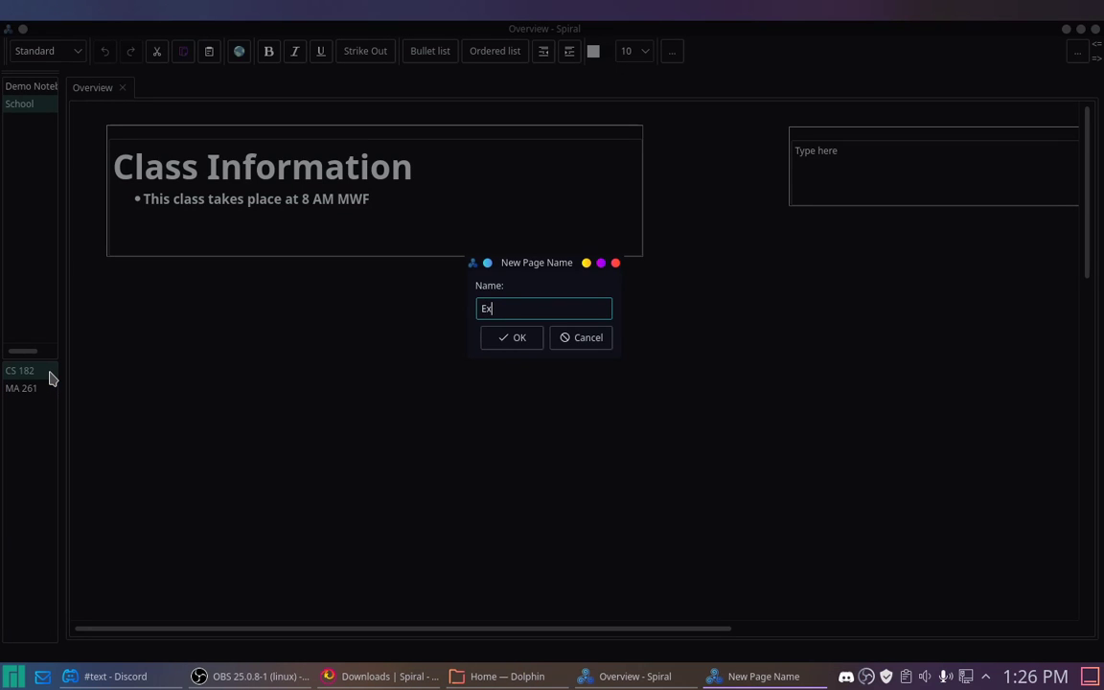
text(tra)
key(Return)
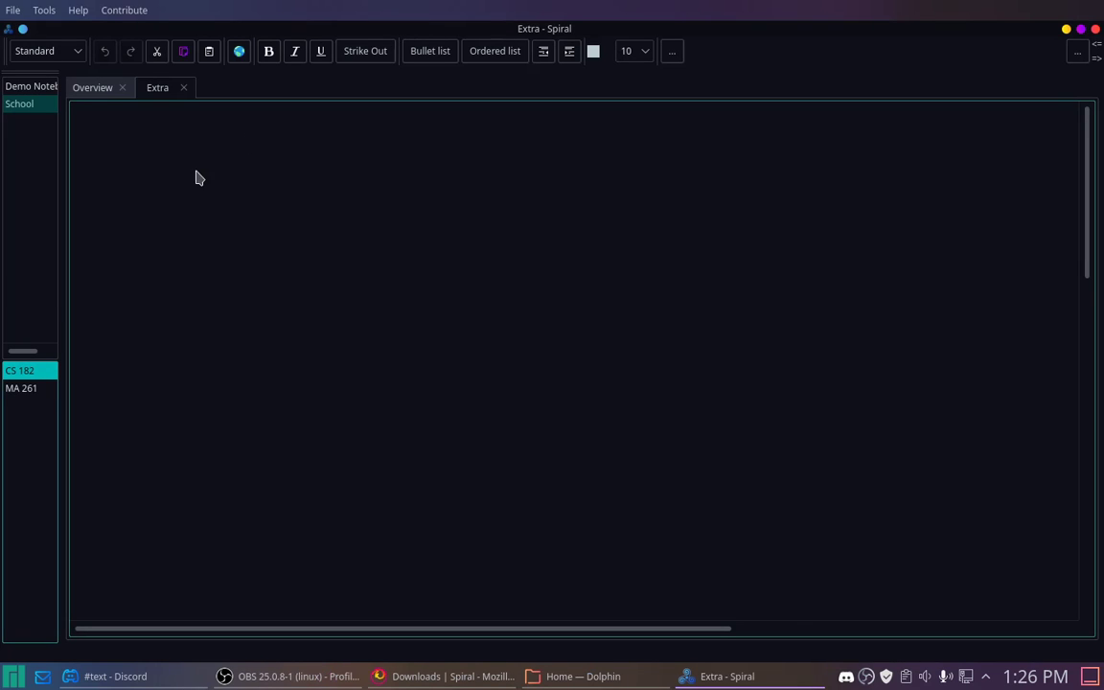
Delete the Extra page from CS 182, and view the MA 261 section before returning to CS 182
click(187, 88)
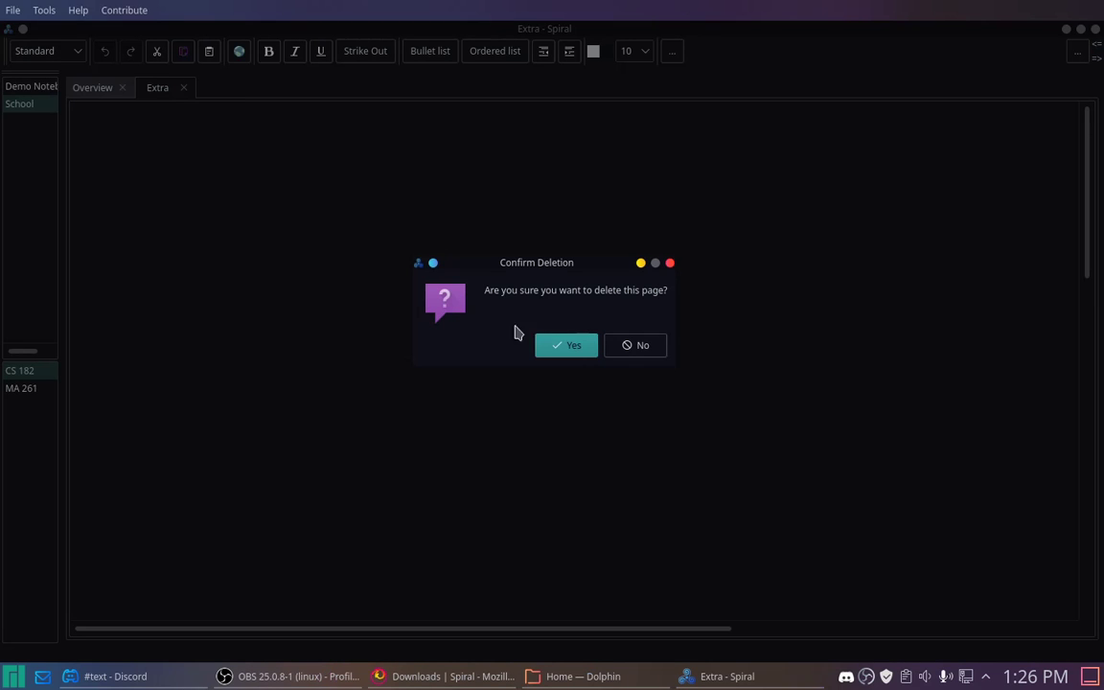
click(550, 342)
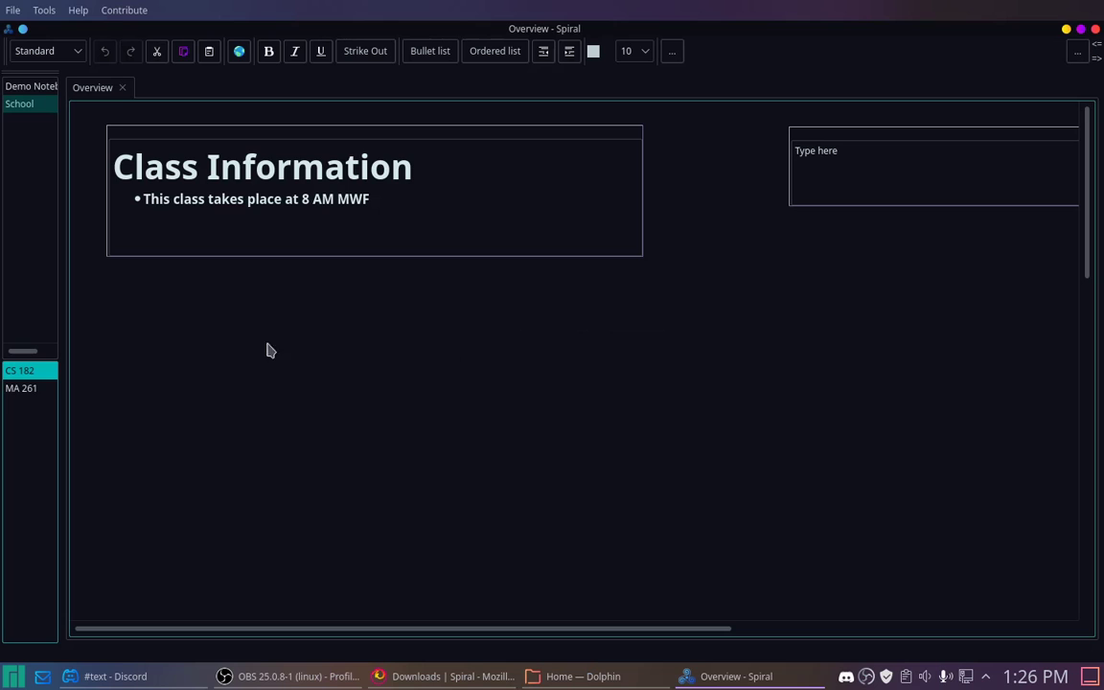
click(37, 387)
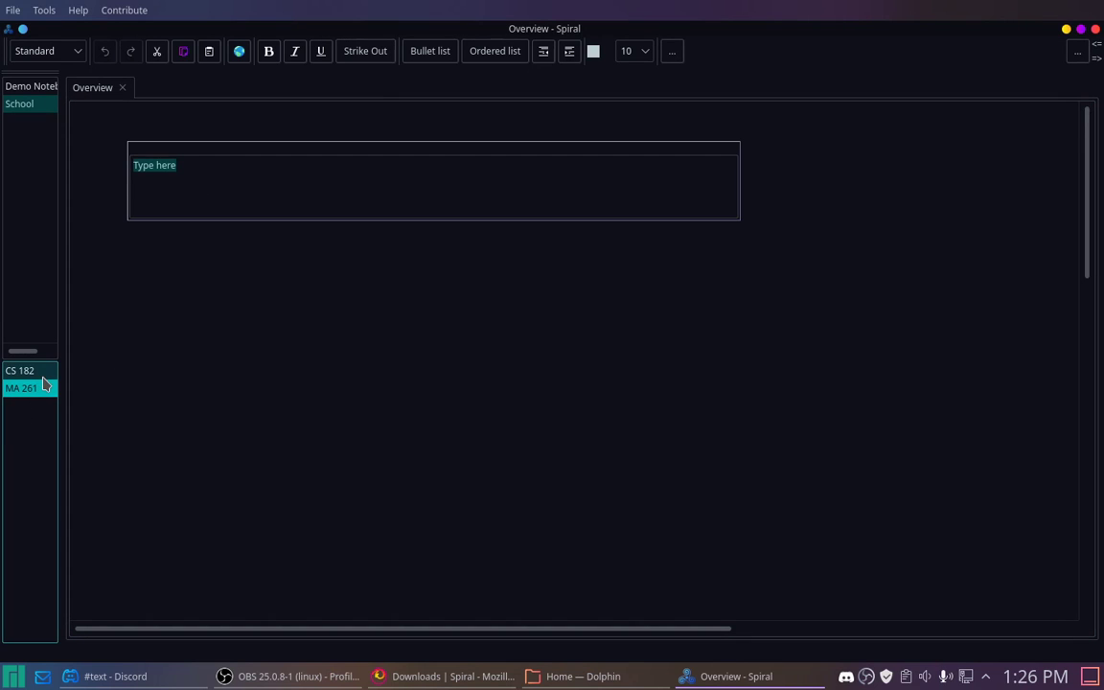
click(40, 371)
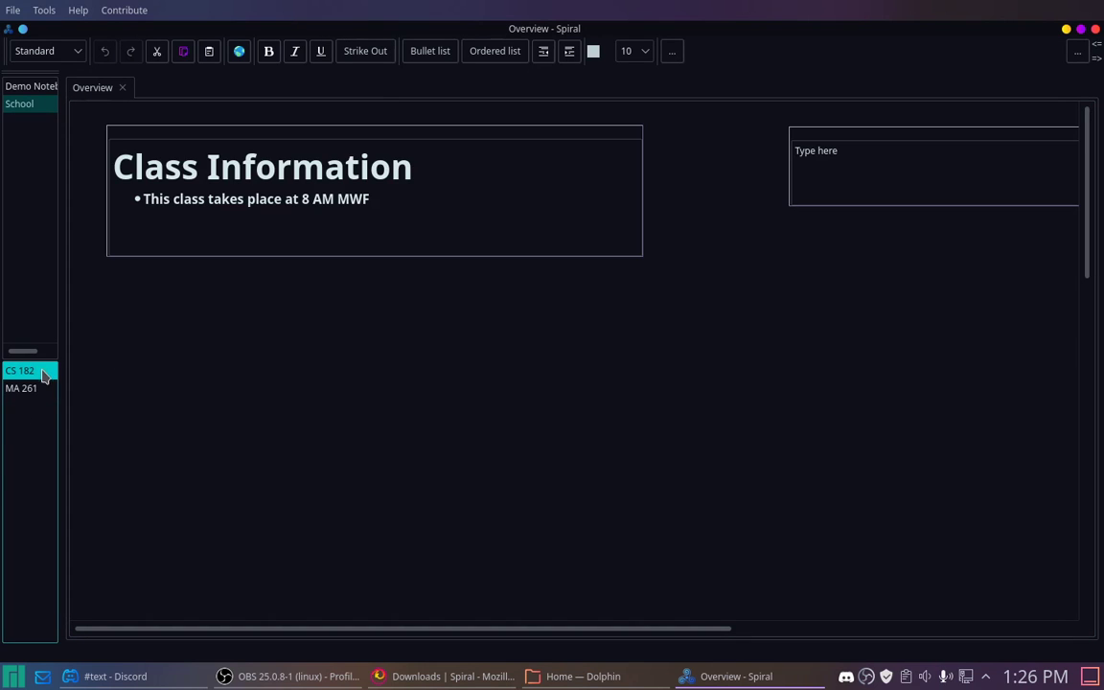
click(468, 162)
click(444, 210)
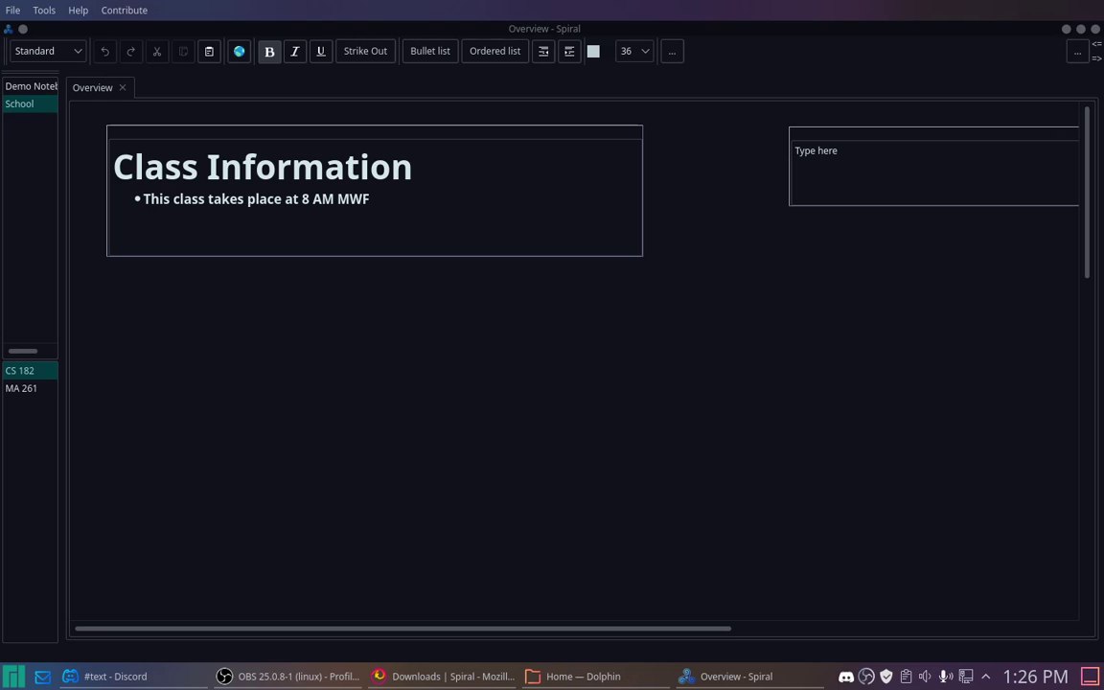
click(370, 30)
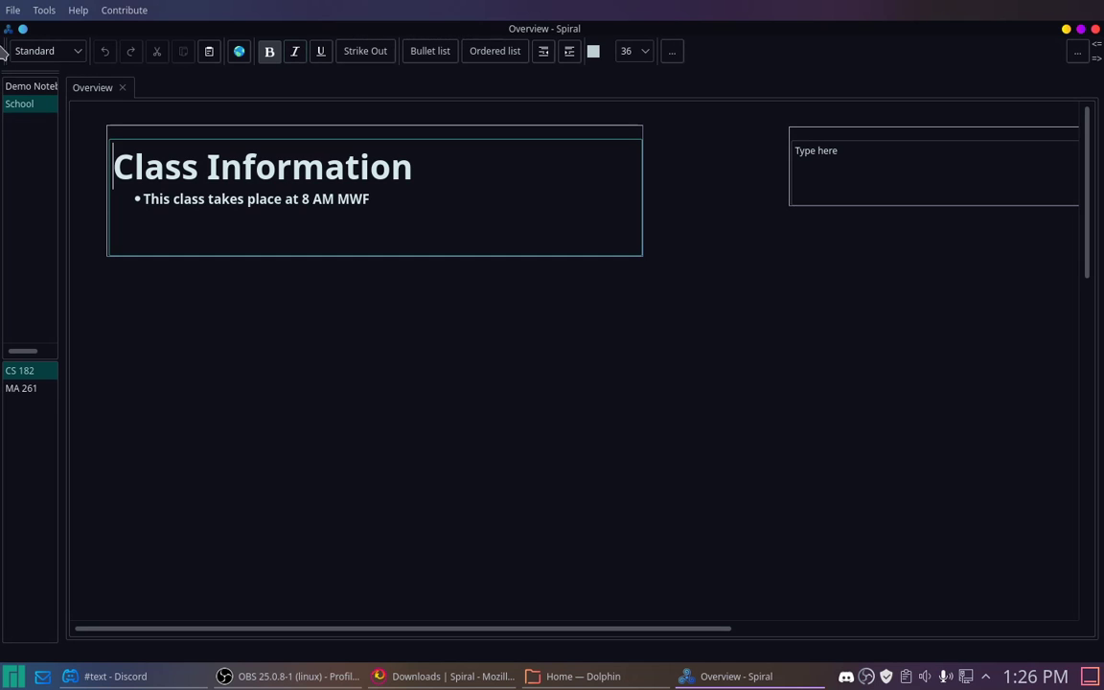
click(10, 11)
click(54, 111)
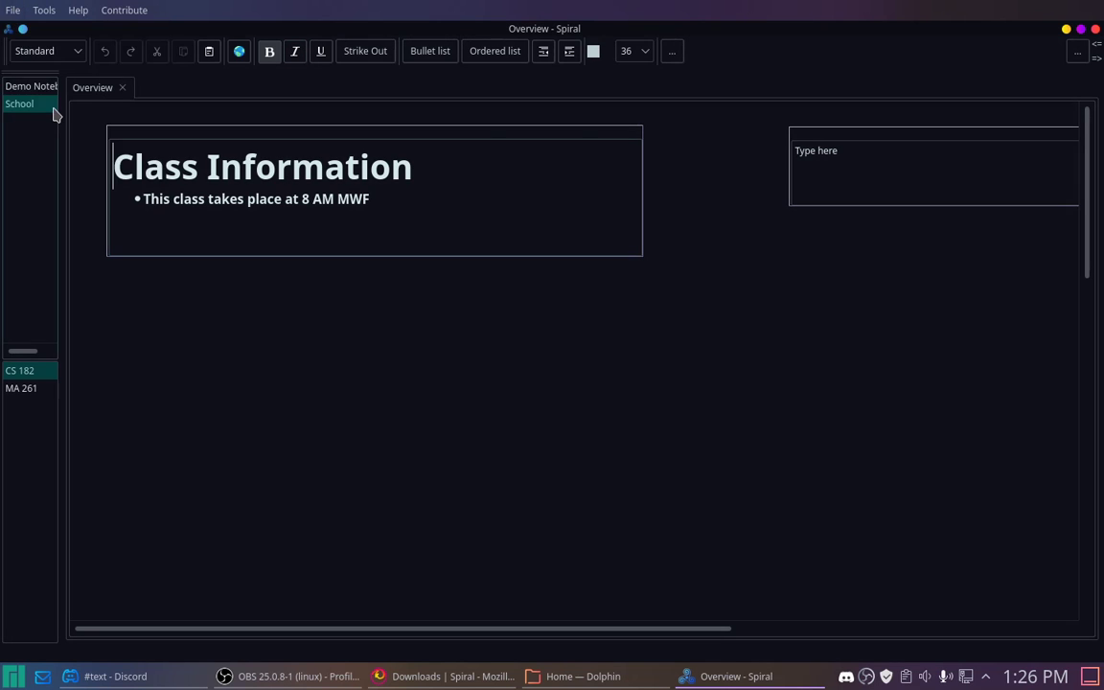
Open Work Notebook.snb from the Spiral Notebooks folder in OneDrive, and select the Work notebook
click(275, 268)
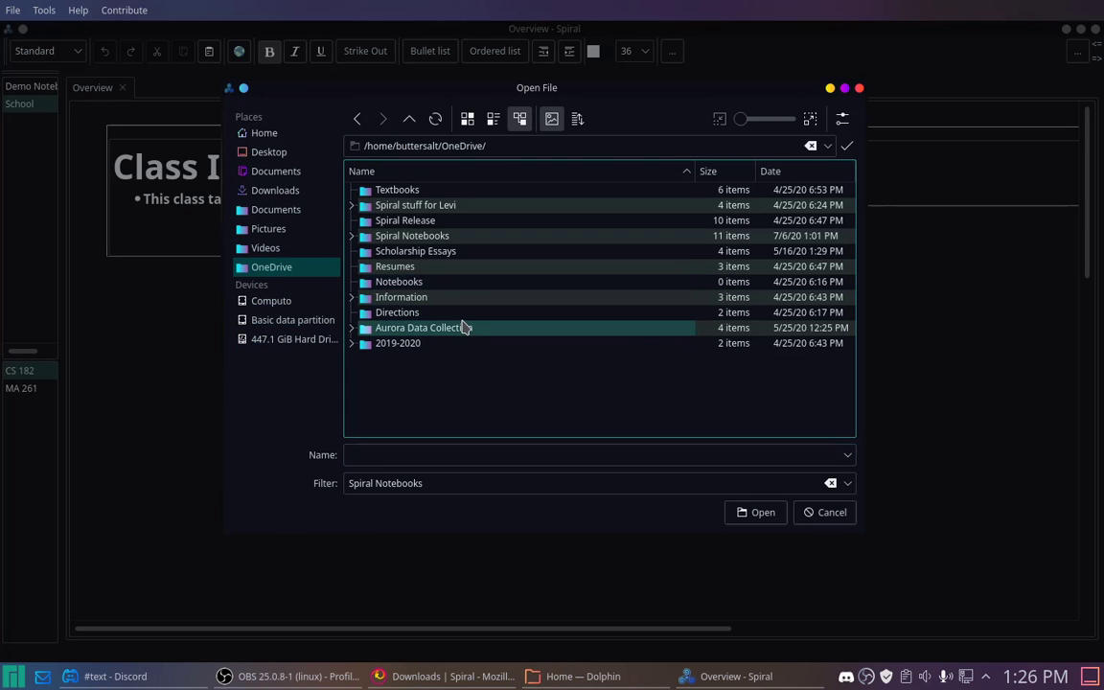
double_click(458, 237)
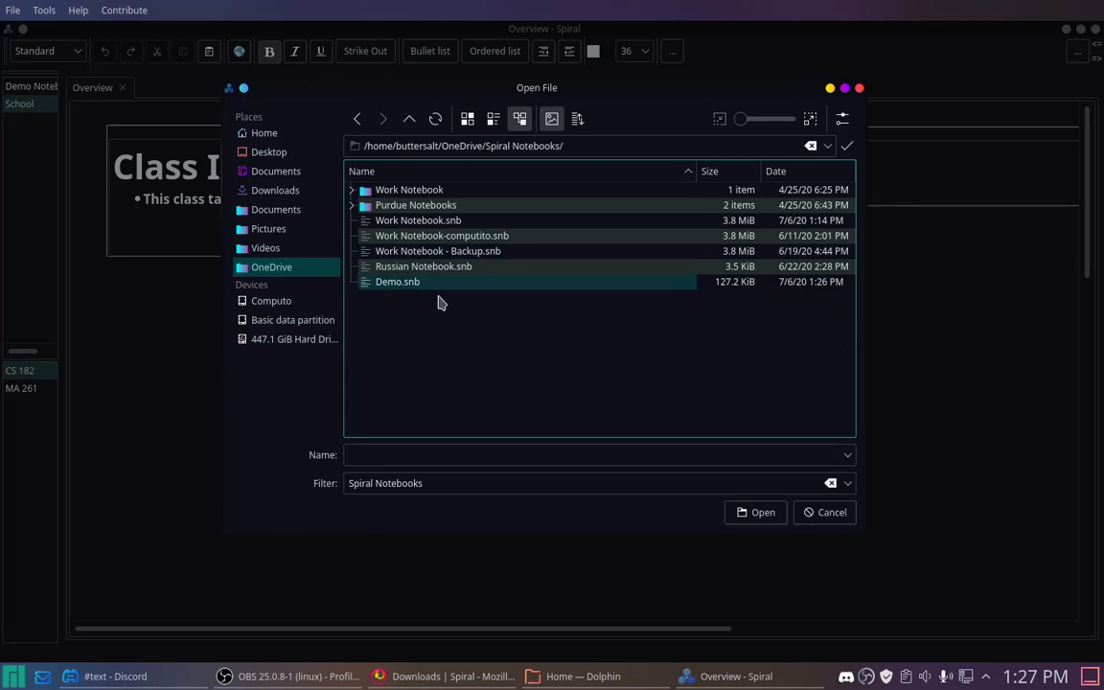
double_click(458, 222)
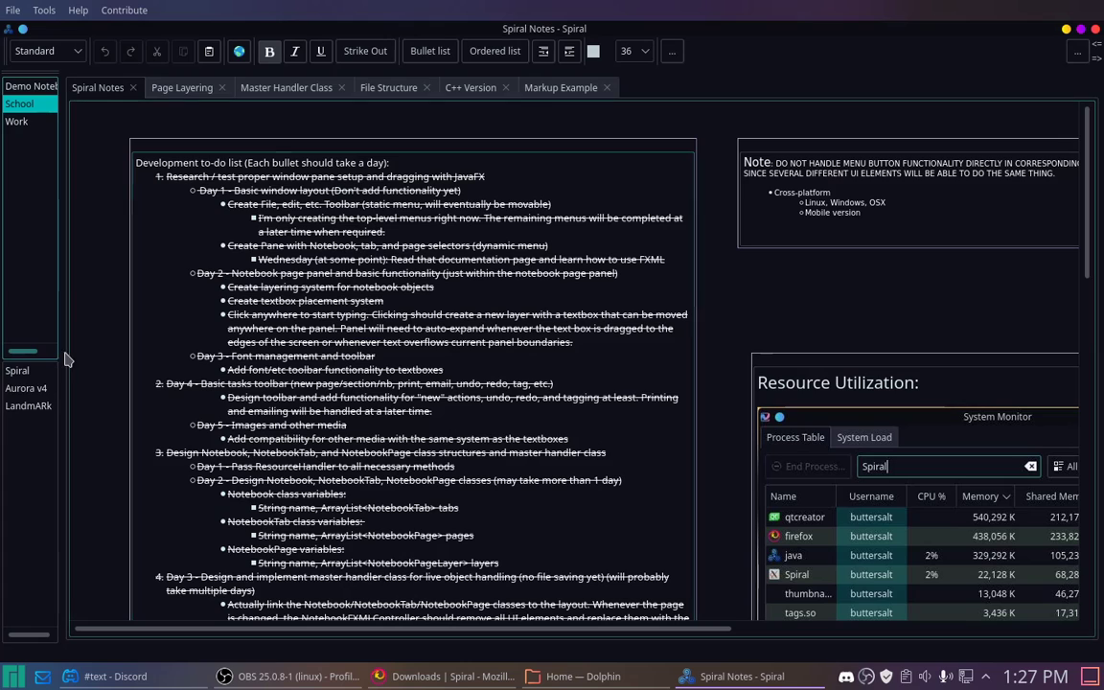
click(46, 370)
double_click(44, 122)
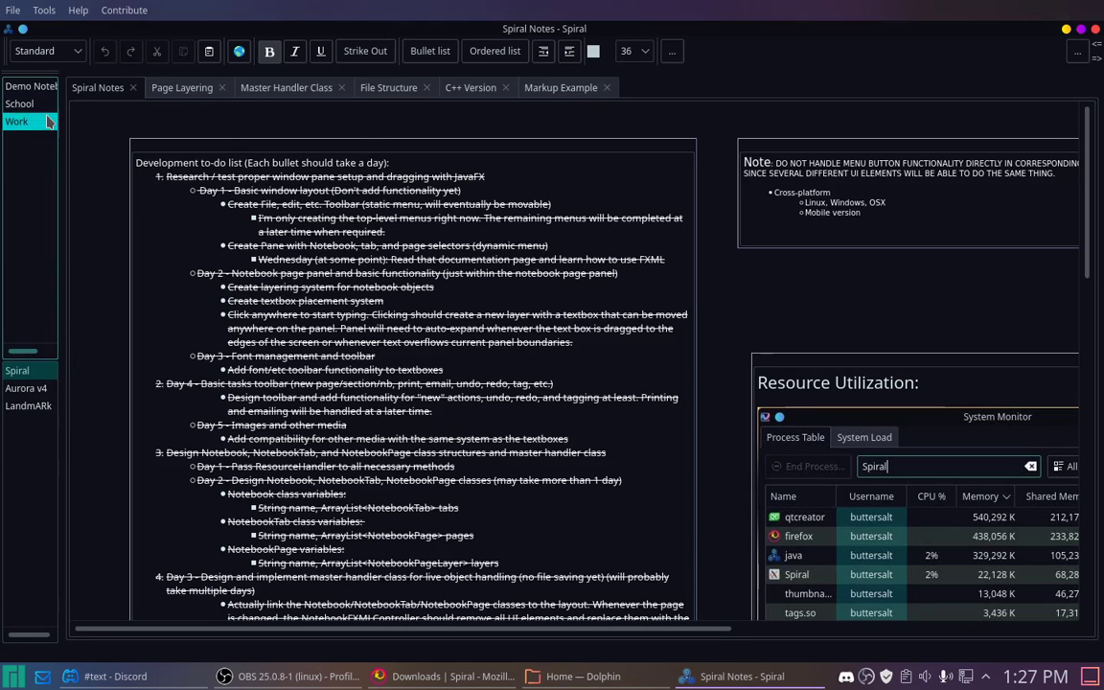
key(Return)
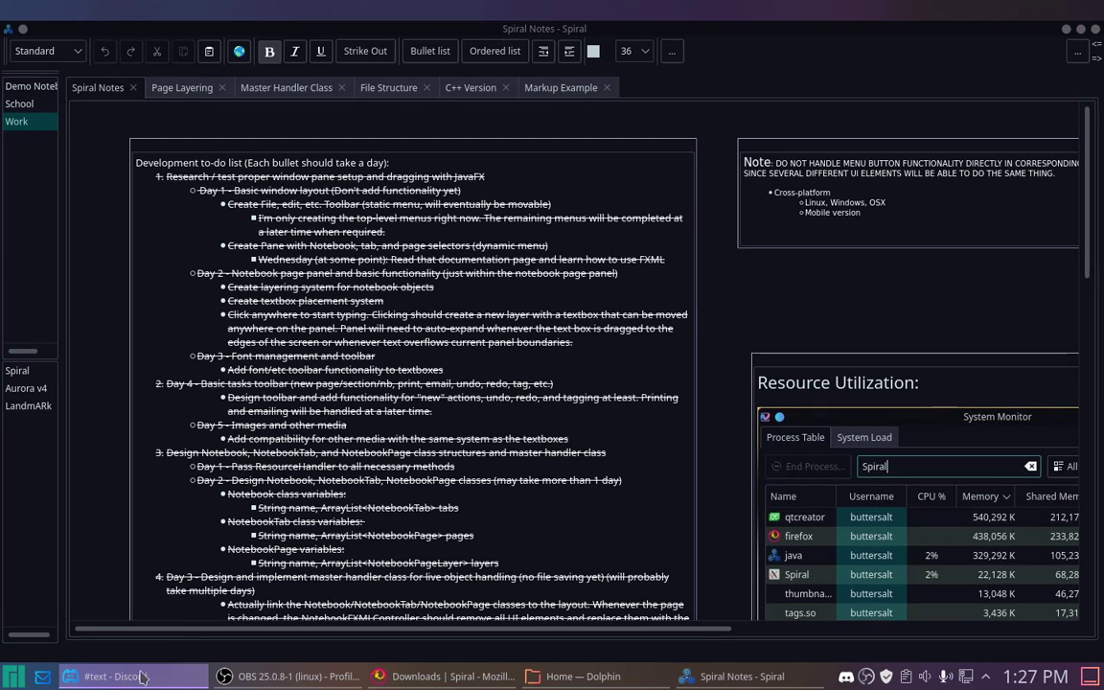
View the Page Layering and Master Handler Class pages in the Work notebook's Spiral section, and return to Spiral Notes
click(357, 365)
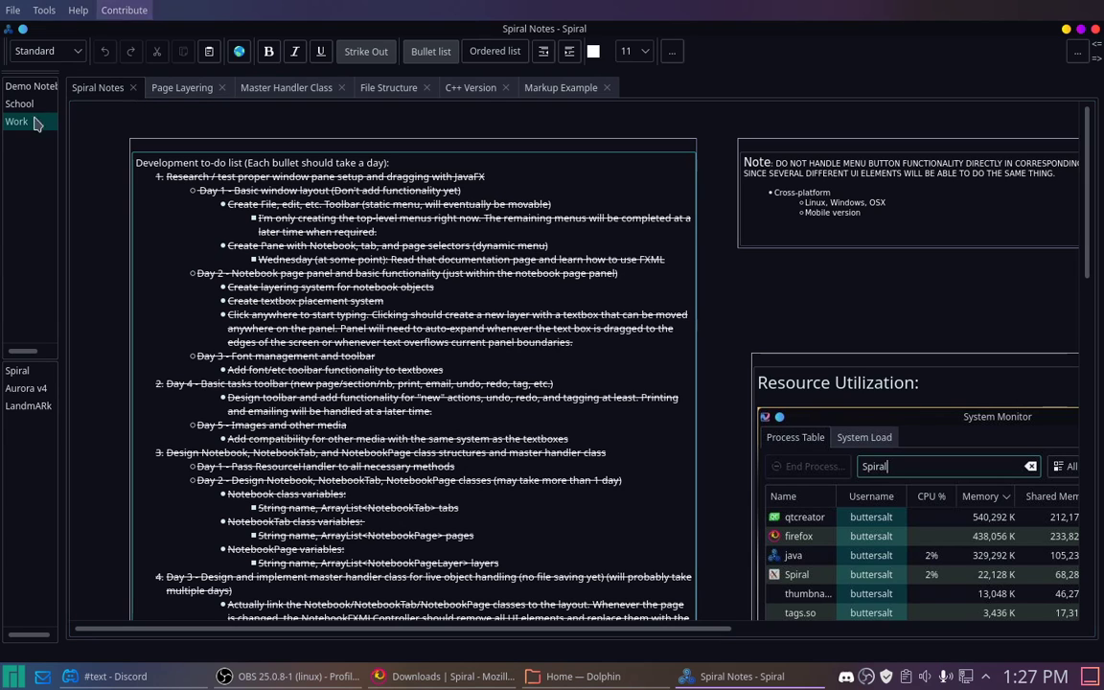
click(46, 372)
click(253, 328)
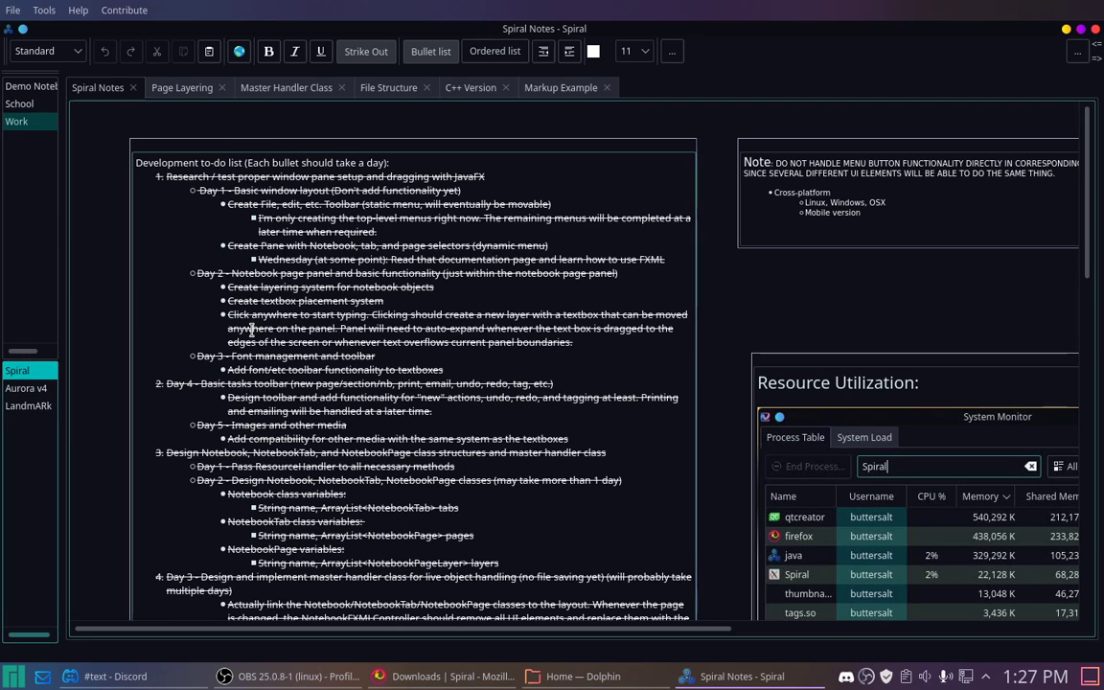
click(172, 88)
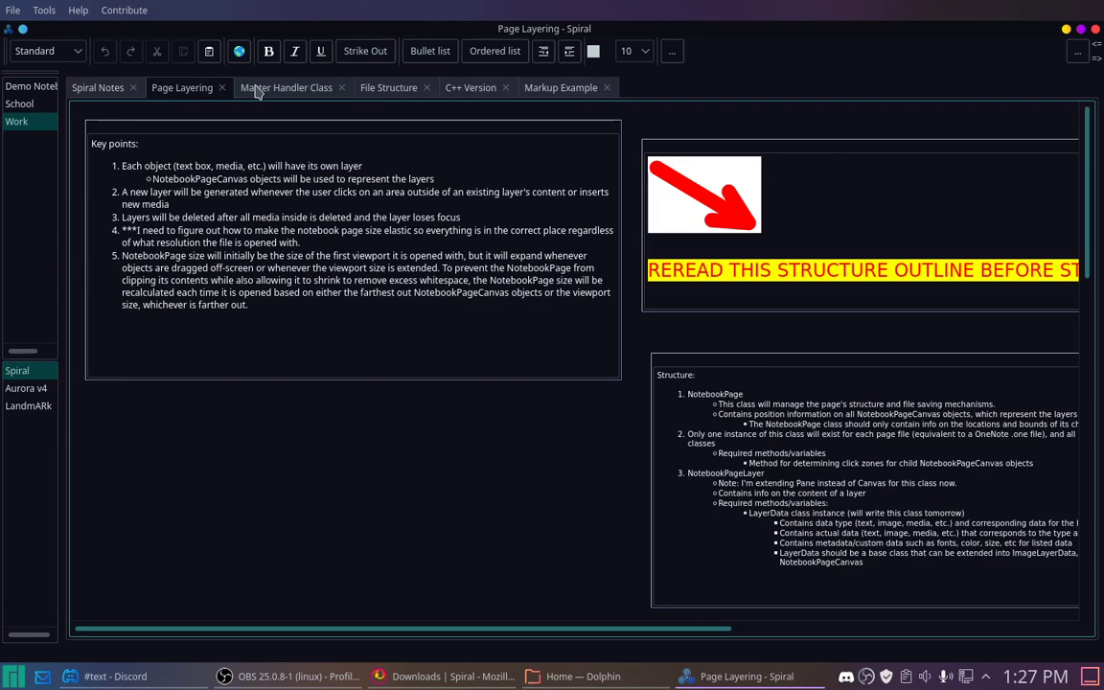
click(255, 89)
click(103, 87)
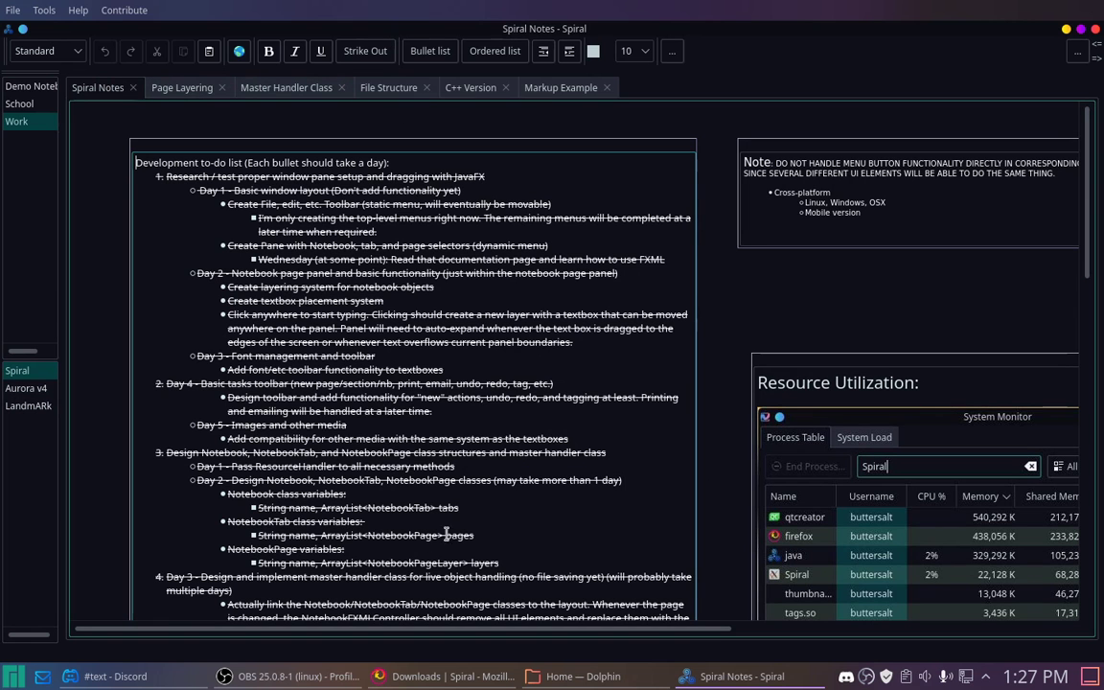
Move the Resource Utilization textbox slightly up and to the left on the Spiral Notes page
scroll(366, 369, down, 3)
scroll(366, 369, up, 3)
click(807, 171)
click(483, 211)
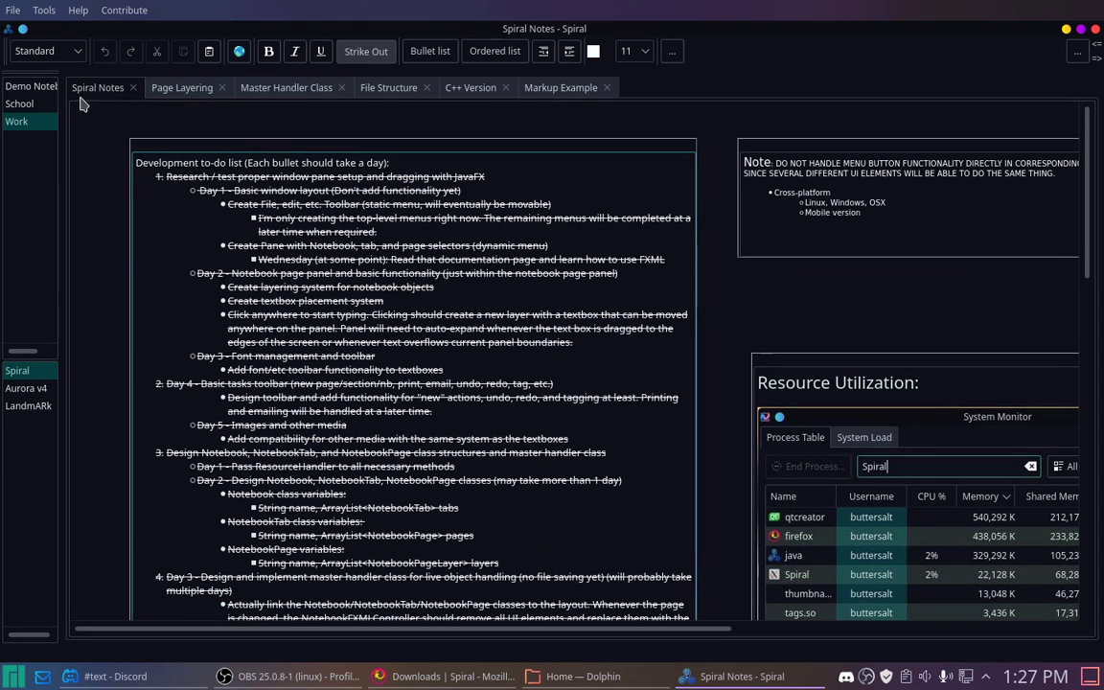
click(764, 367)
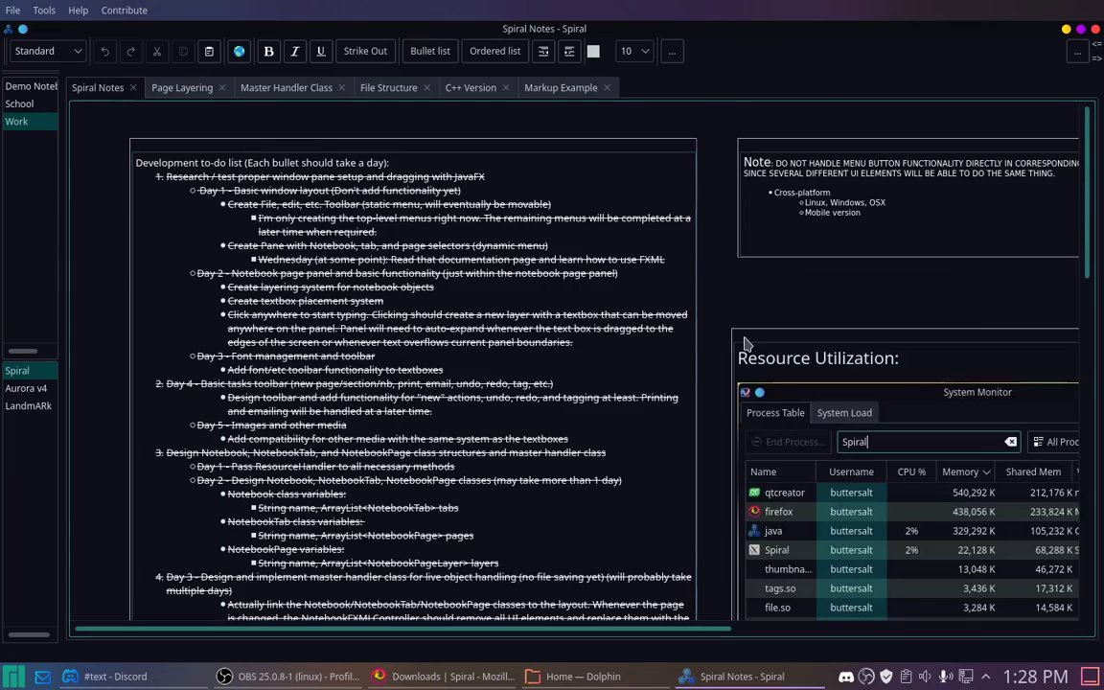
Read through the development to-do list on the Spiral Notes page to its end and return to its start
scroll(728, 345, down, 15)
scroll(709, 335, up, 2)
click(515, 223)
scroll(517, 223, down, 3)
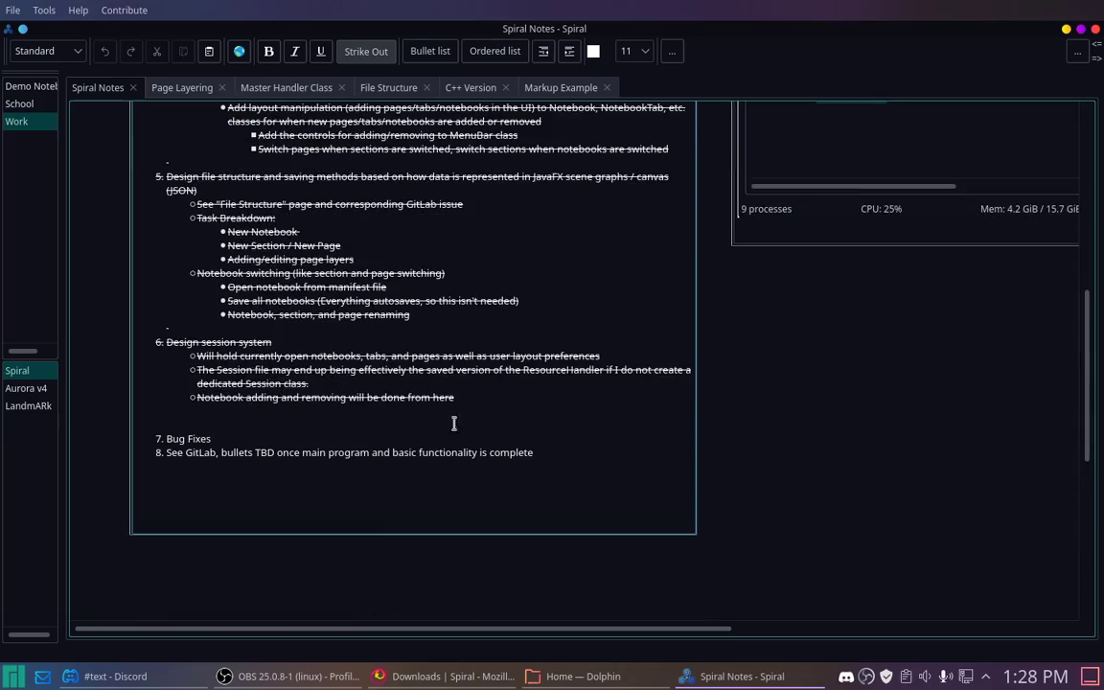
scroll(475, 350, up, 3)
scroll(470, 352, down, 4)
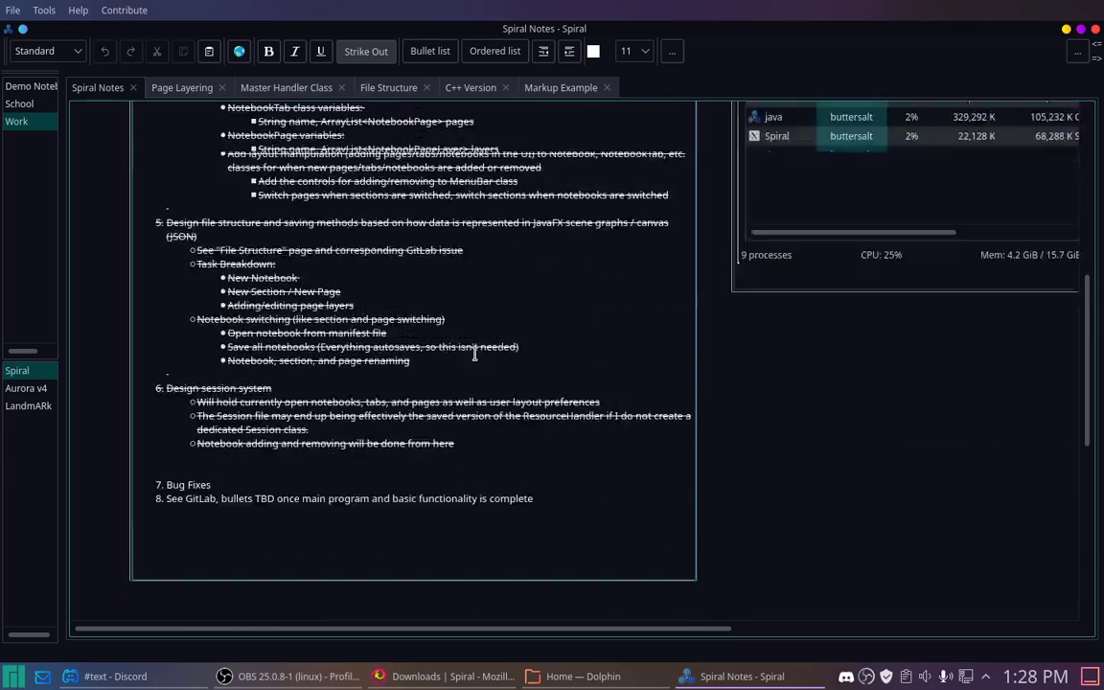
scroll(464, 354, up, 4)
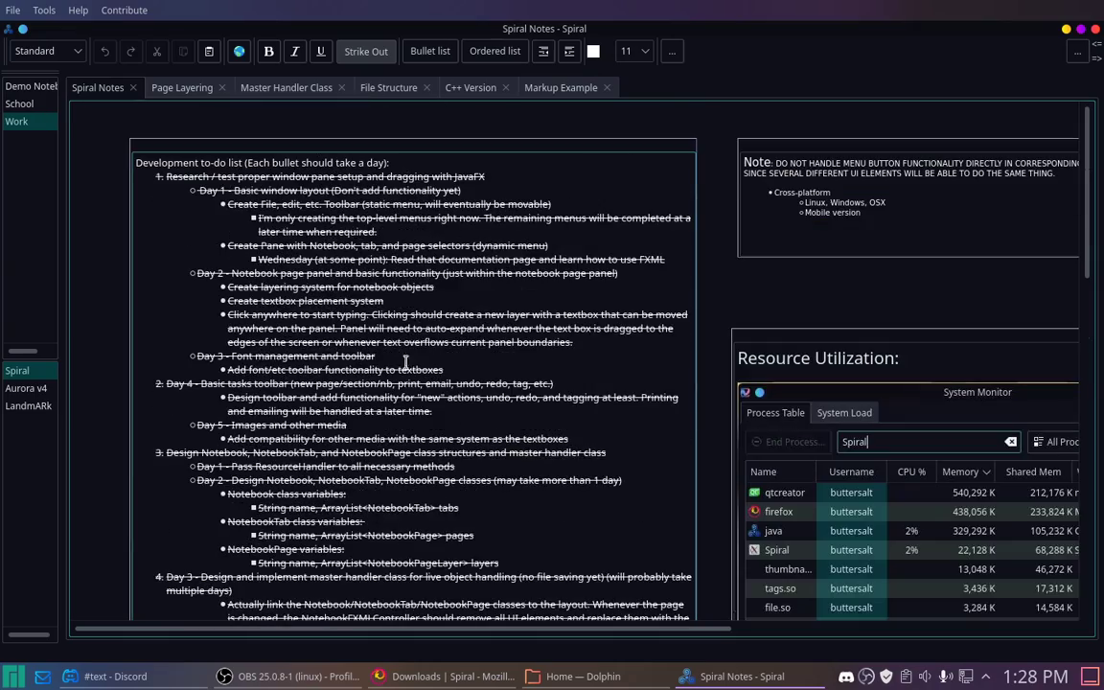
Examine the image and highlighted text on the Page Layering page, along with its Key points textbox
click(173, 88)
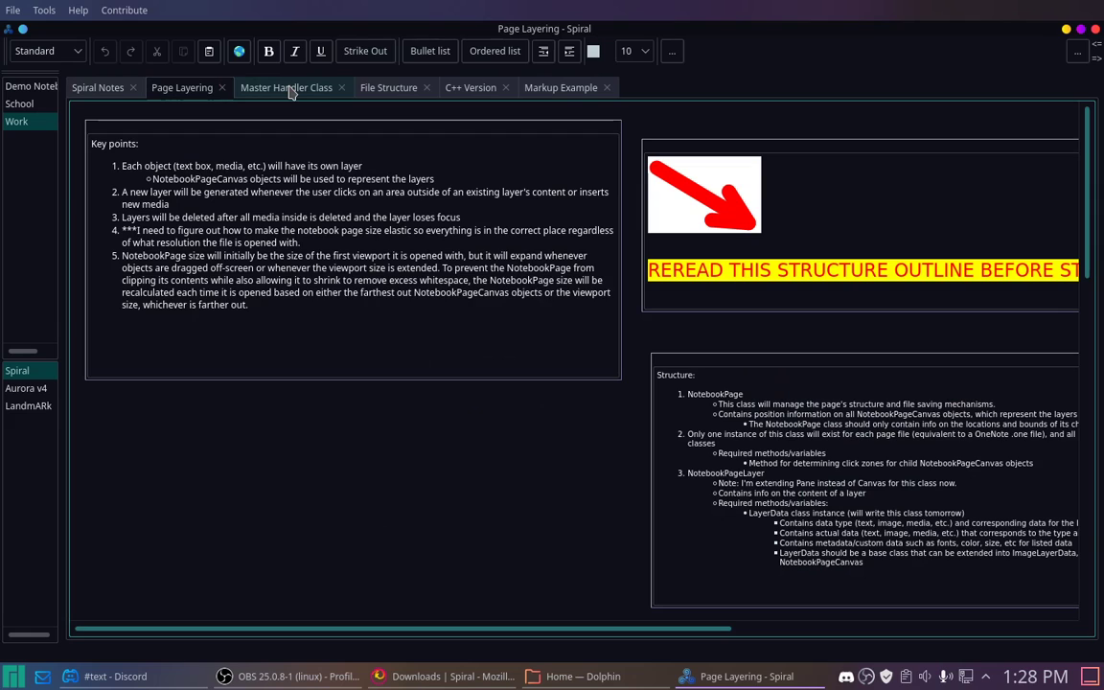
click(822, 202)
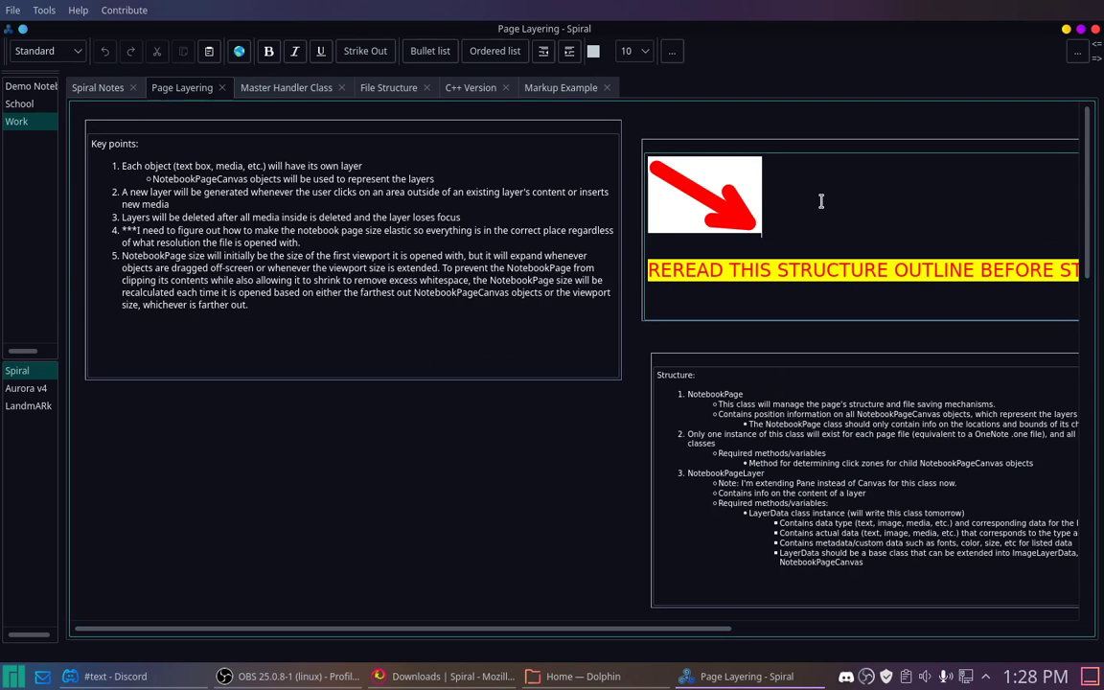
key(Down)
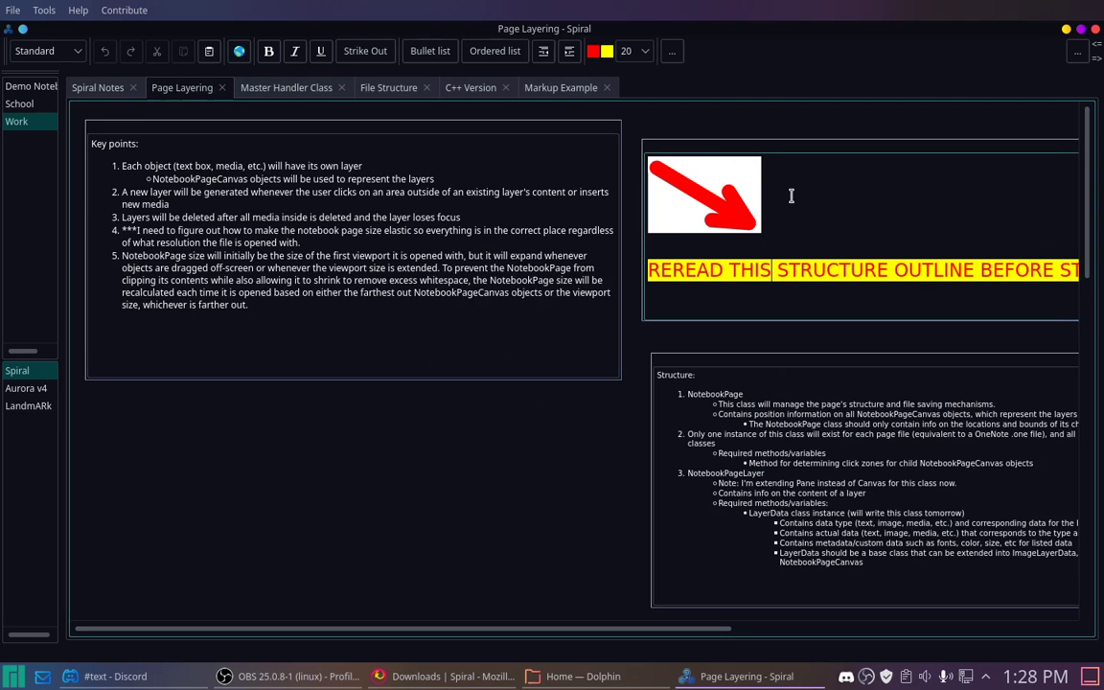
click(358, 254)
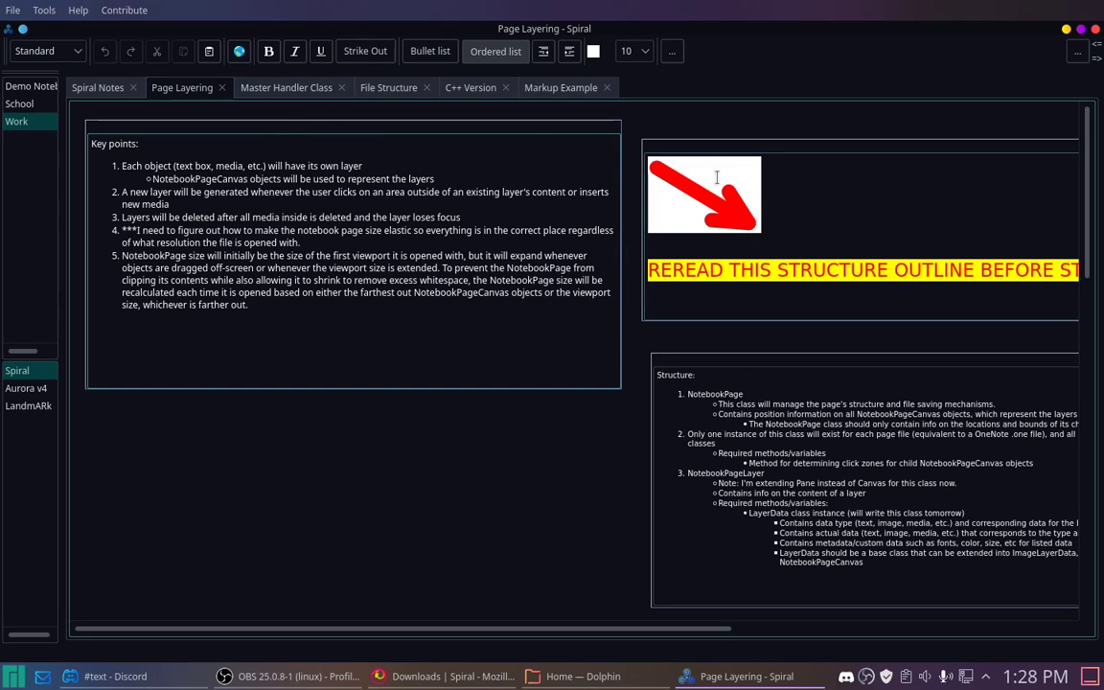
View the Master Handler Class, File Structure and C++ Version pages, and return to the Spiral Notes page
click(296, 89)
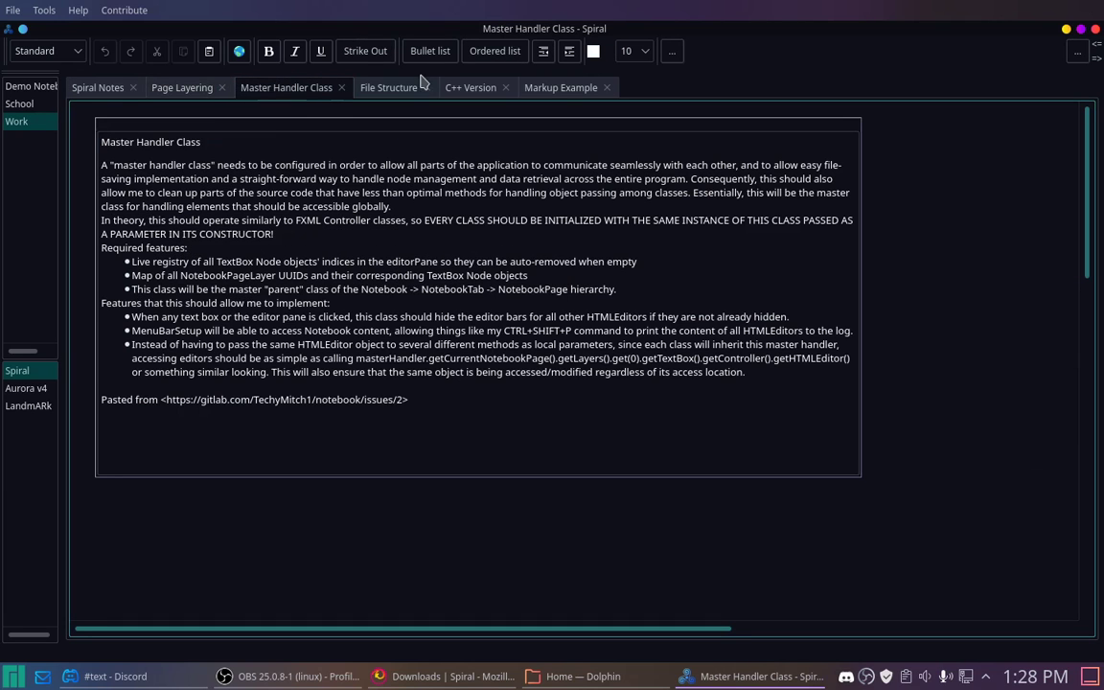
click(384, 87)
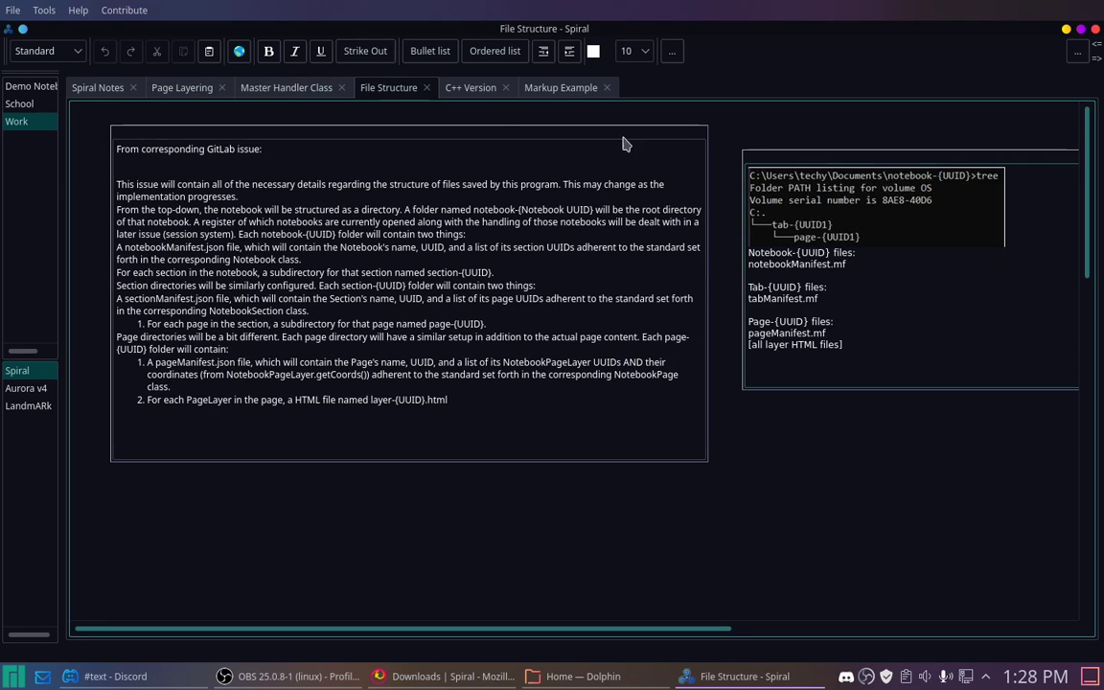
double_click(468, 87)
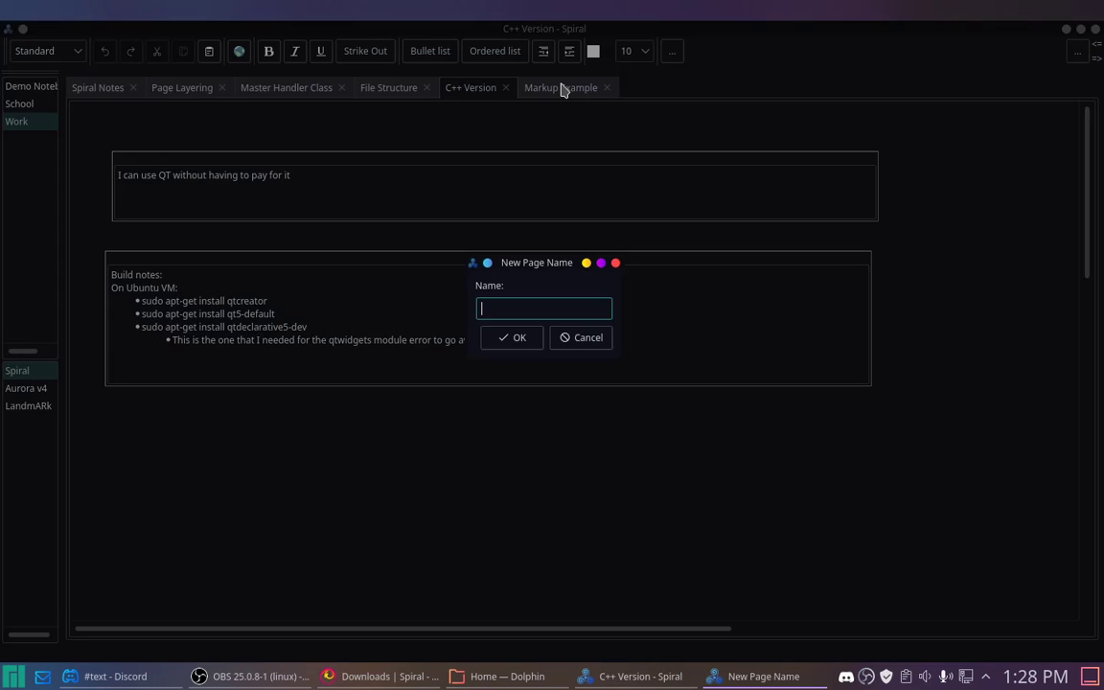
click(582, 338)
click(91, 88)
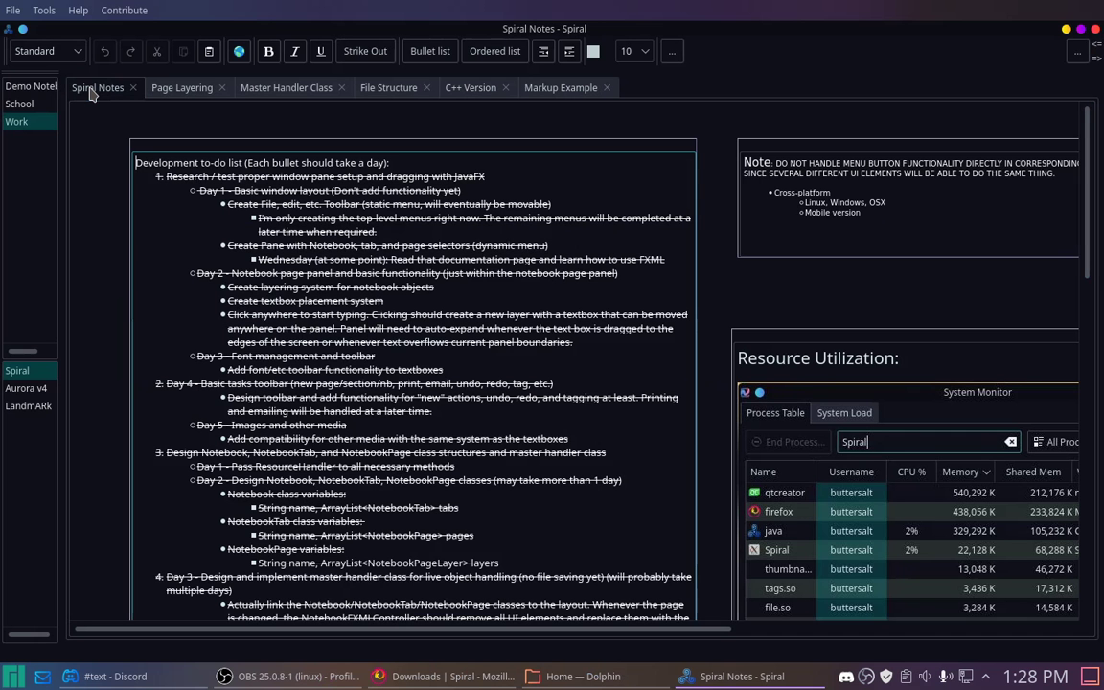
Create a page named Android Version in the Spiral section and add a textbox reading "Android Version"
double_click(91, 88)
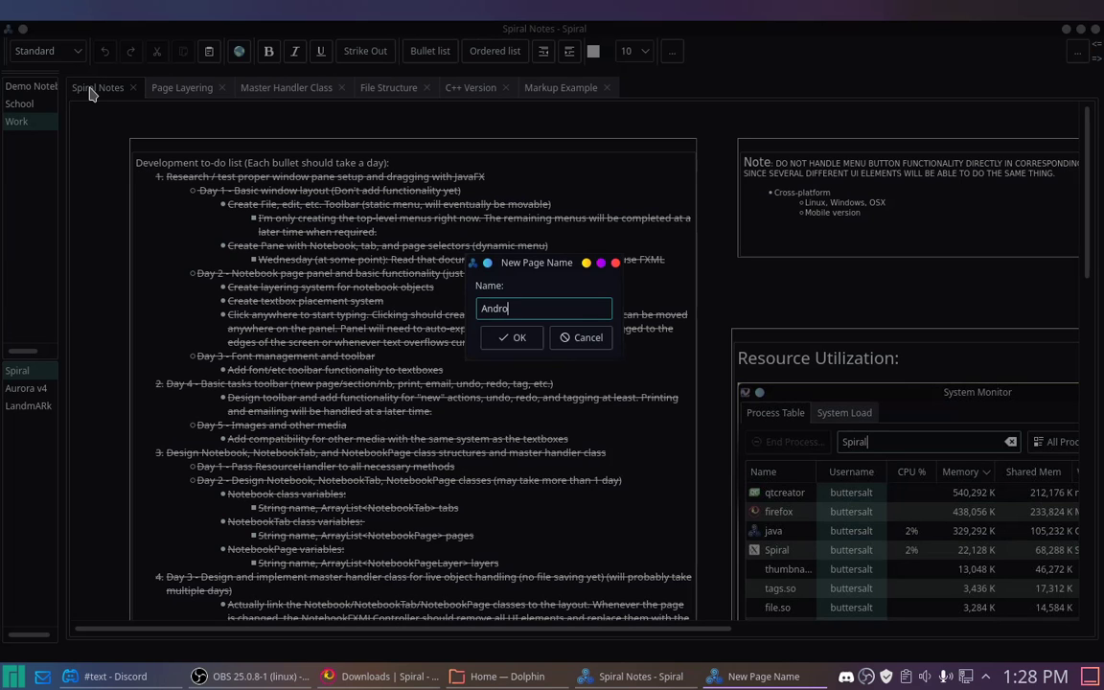
key(Return)
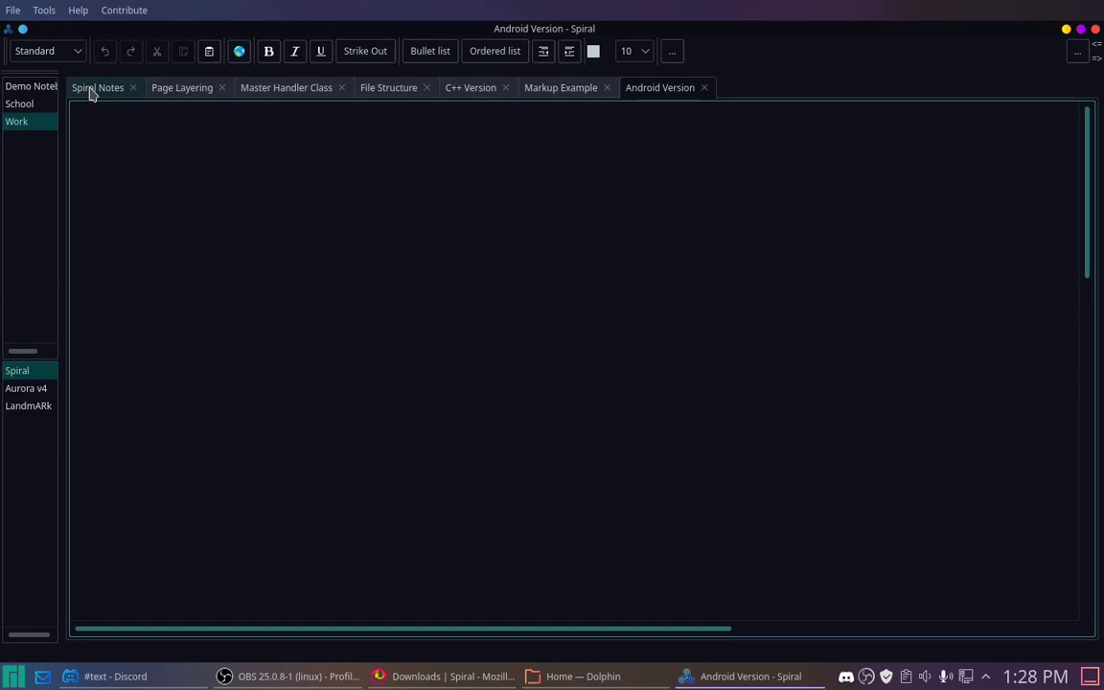
click(187, 150)
triple_click(261, 178)
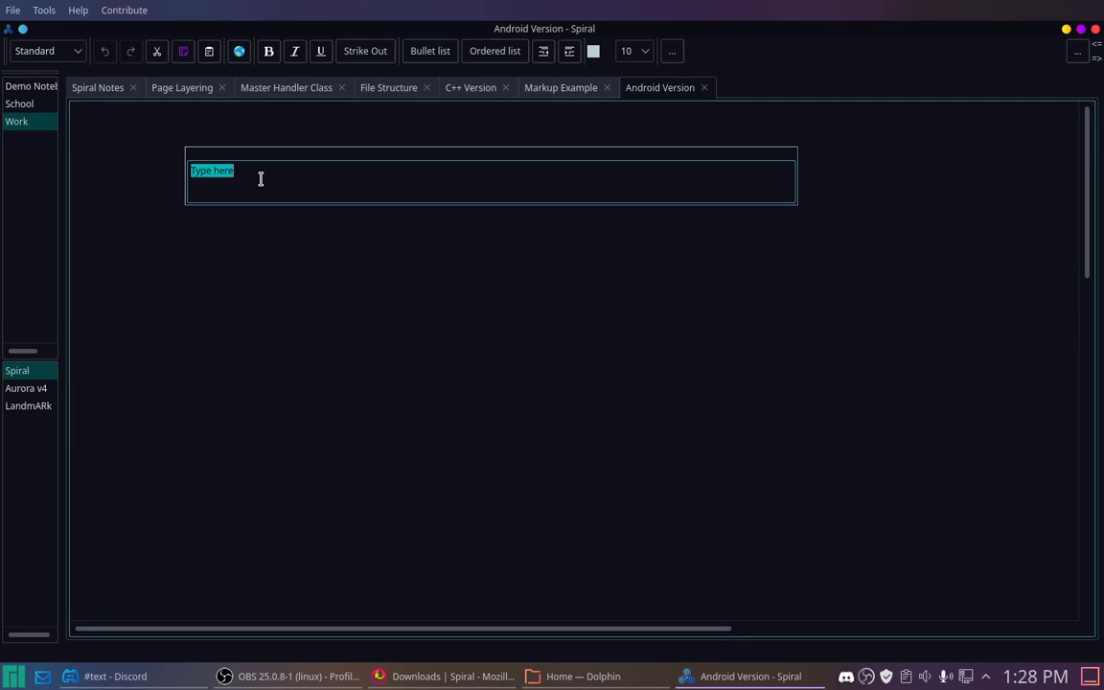
text(Android Versio)
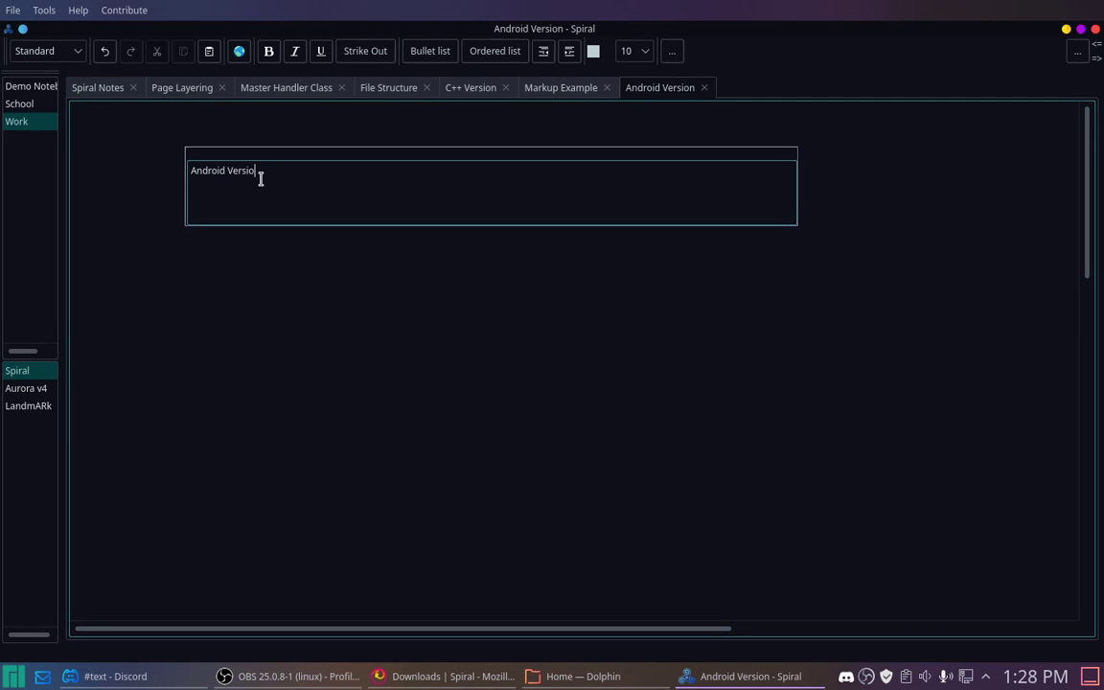
text(n)
Format the textbox's Android Version text as Heading 1
triple_click(261, 179)
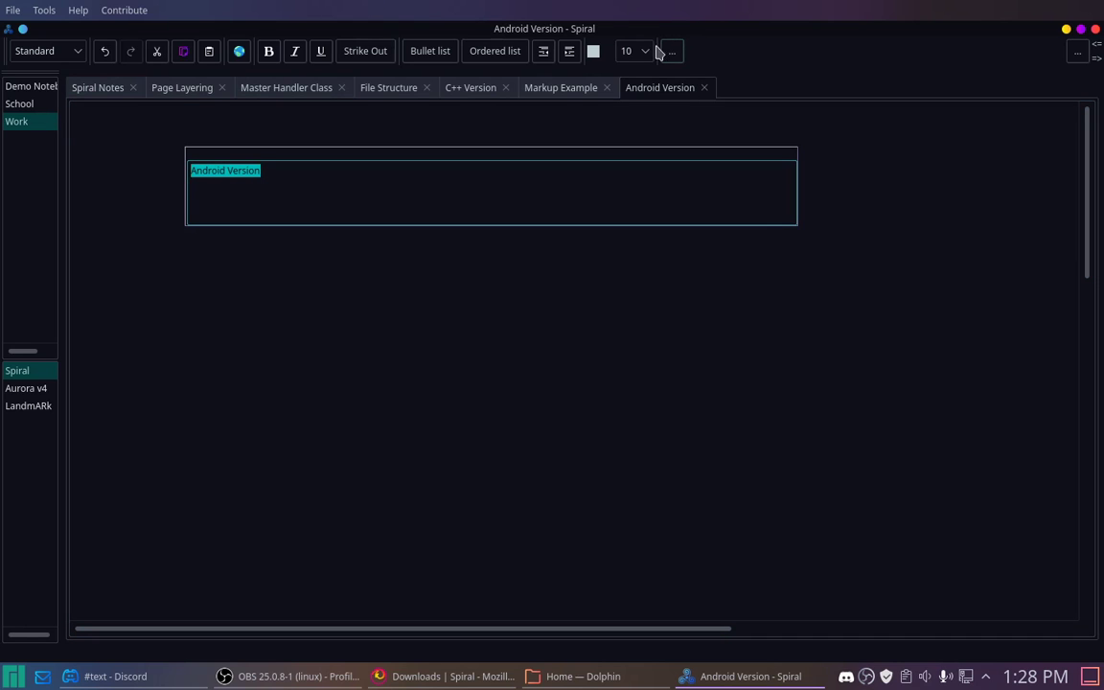
scroll(651, 53, down, 5)
click(518, 207)
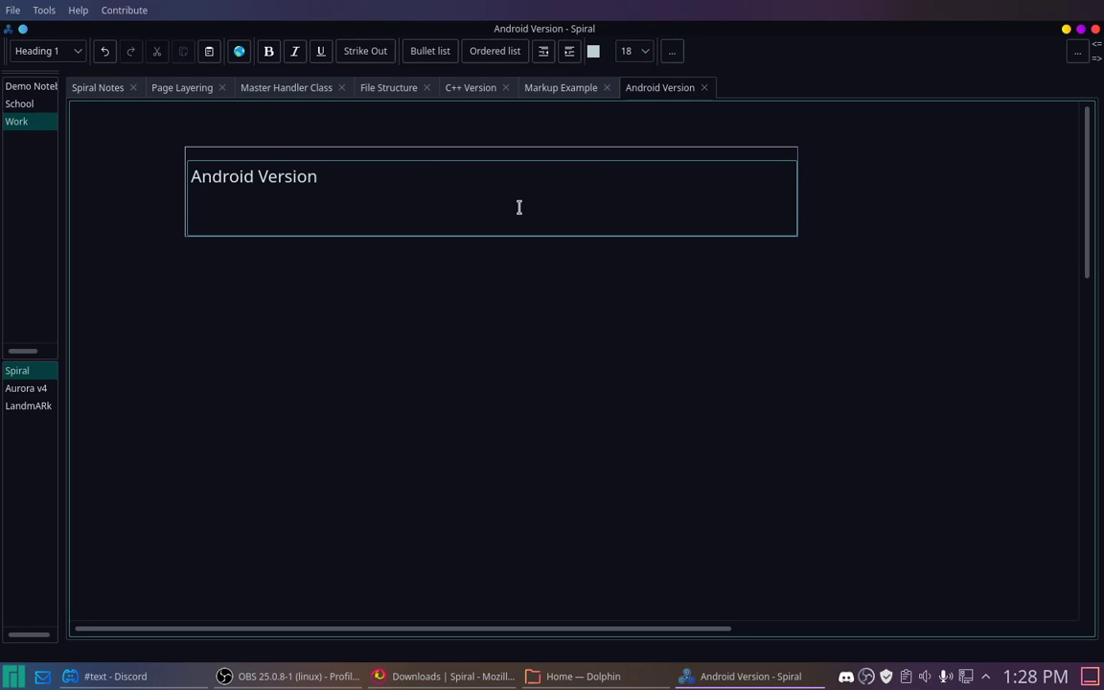
Delete the Android Version page and return to the Spiral Notes page
click(705, 88)
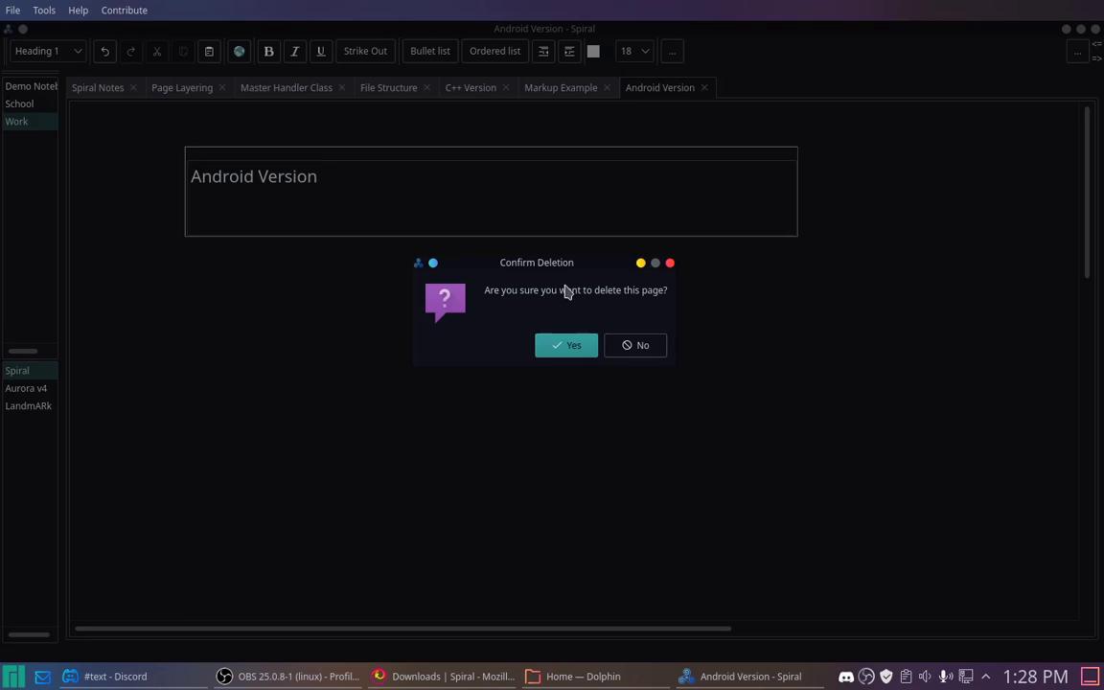
click(566, 345)
click(99, 85)
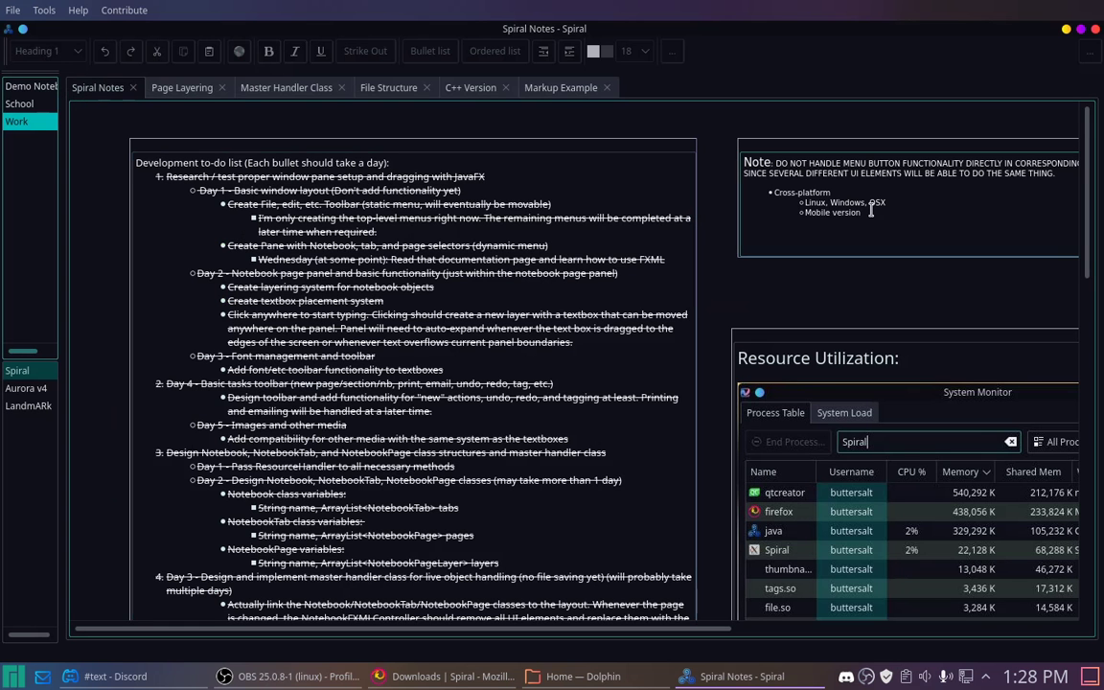
Search the notebooks for the text "Spiral" and step forward through the matches
click(553, 219)
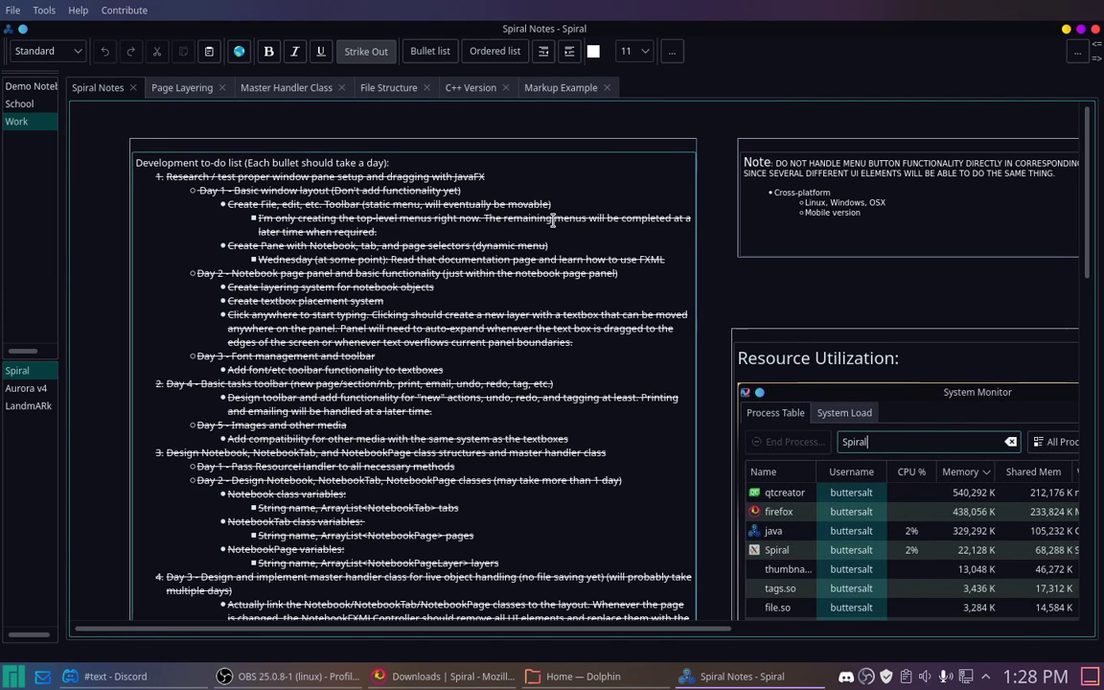
key(ctrl+f)
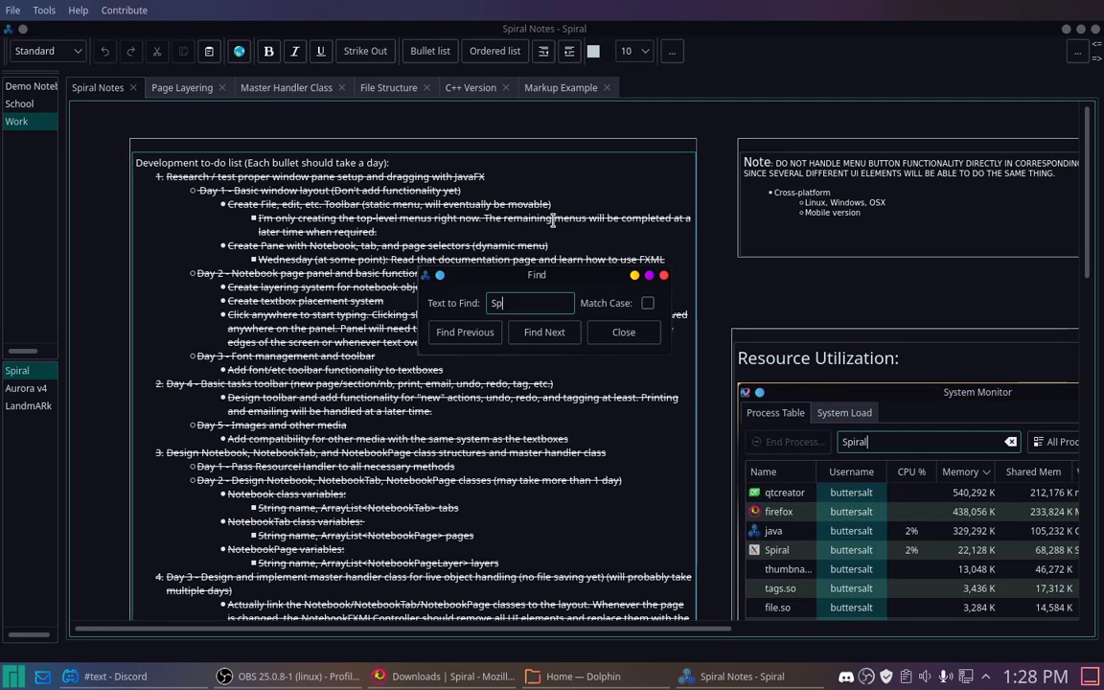
key(Return)
key(Return)
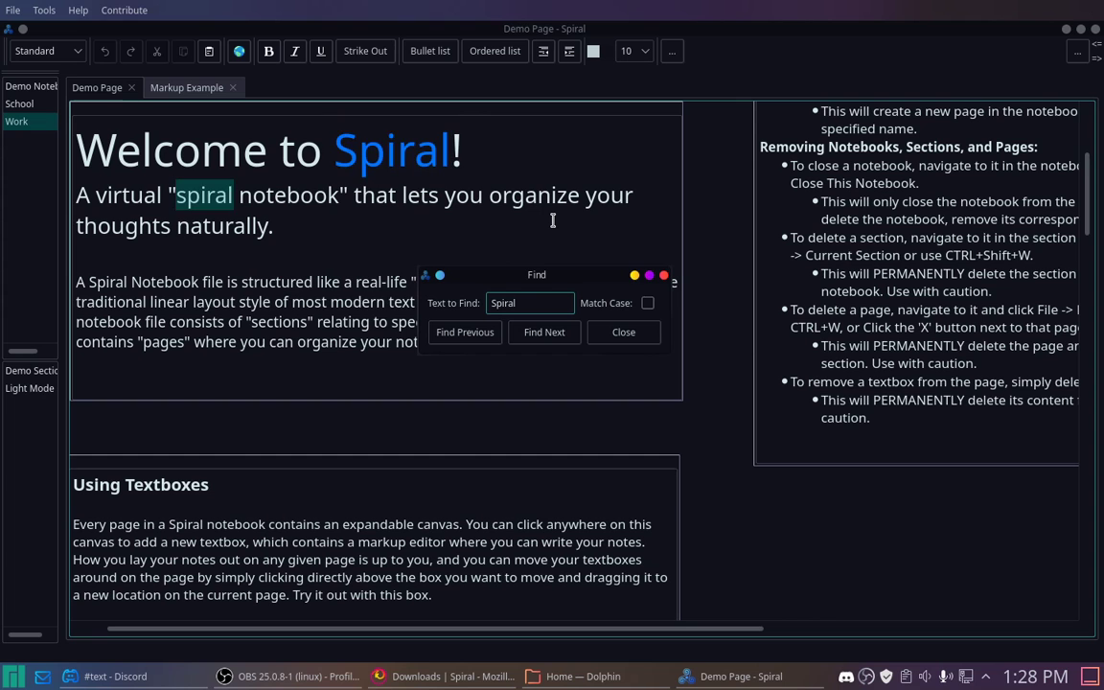
key(Return)
key(Return)
key(Return)
key(Return)
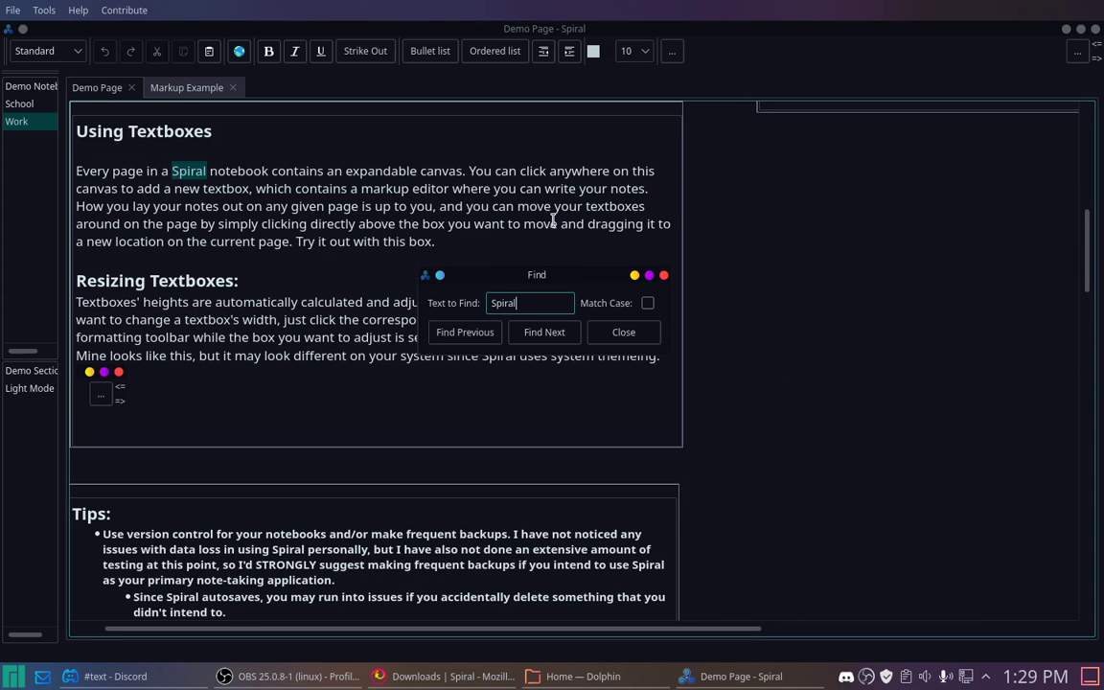
key(Return)
key(Return)
key(Return)
key(Return)
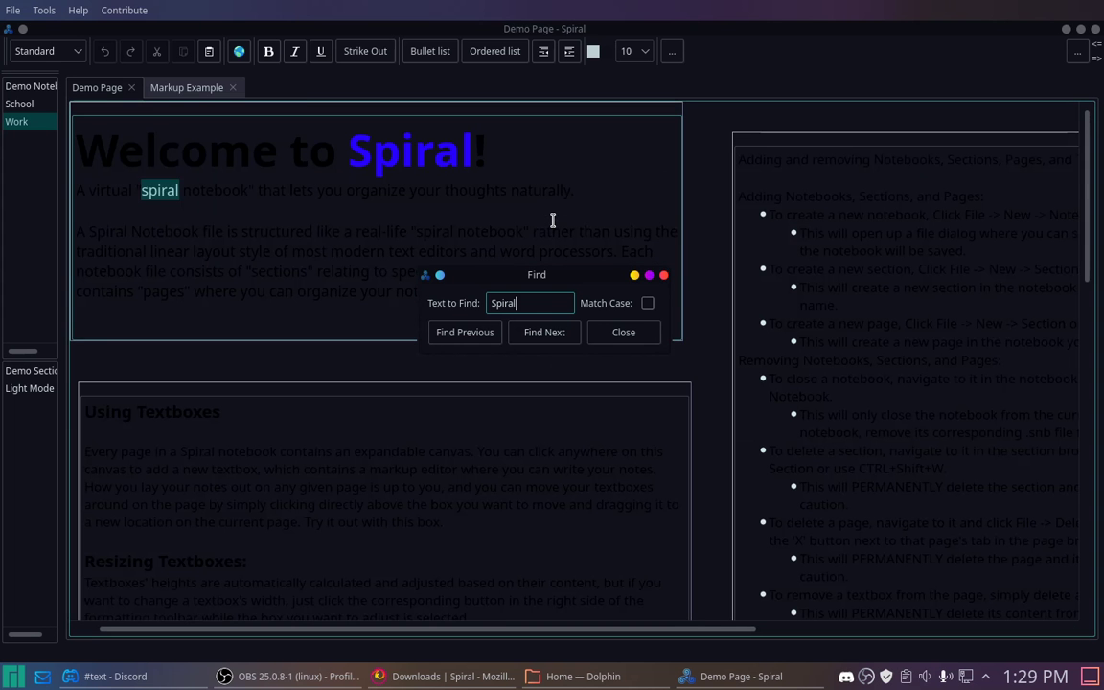
Step through further matches of "Spiral", close the search, and place the cursor below the Using Textboxes paragraph
key(Return)
key(Return)
key(Return)
key(Return)
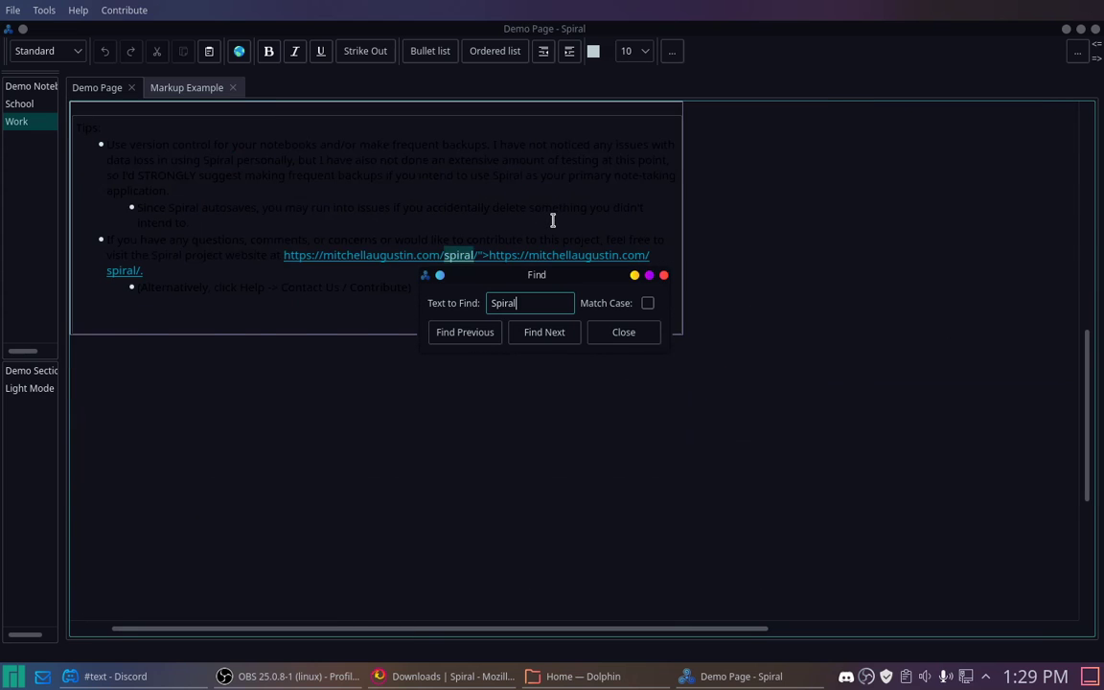
key(Return)
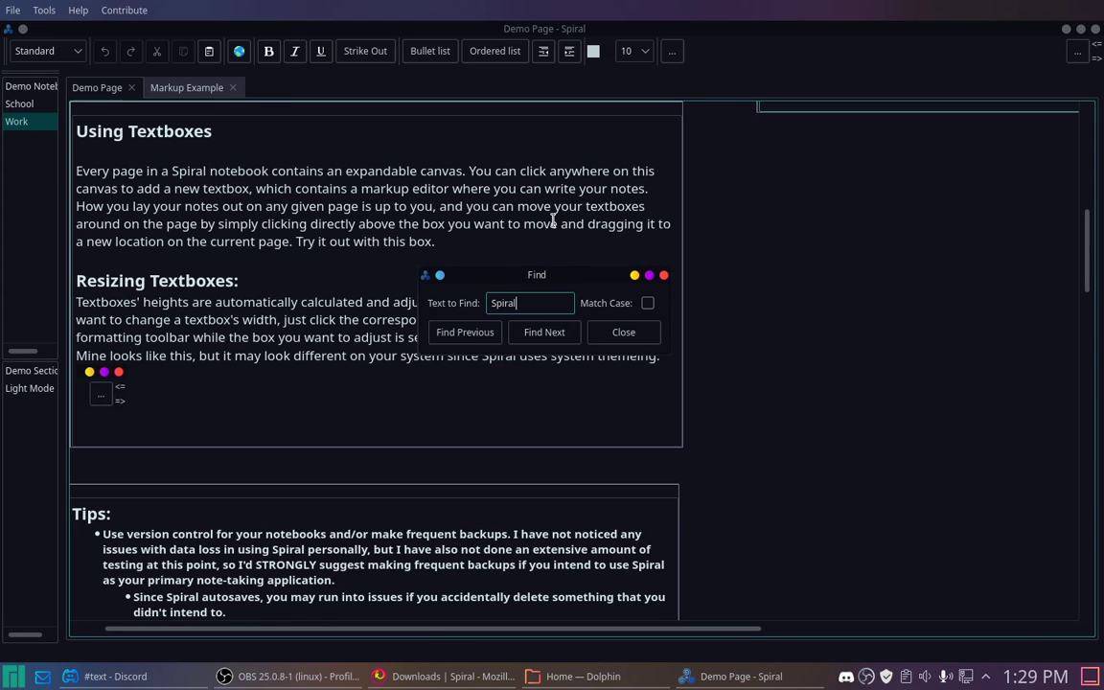
key(Escape)
click(480, 257)
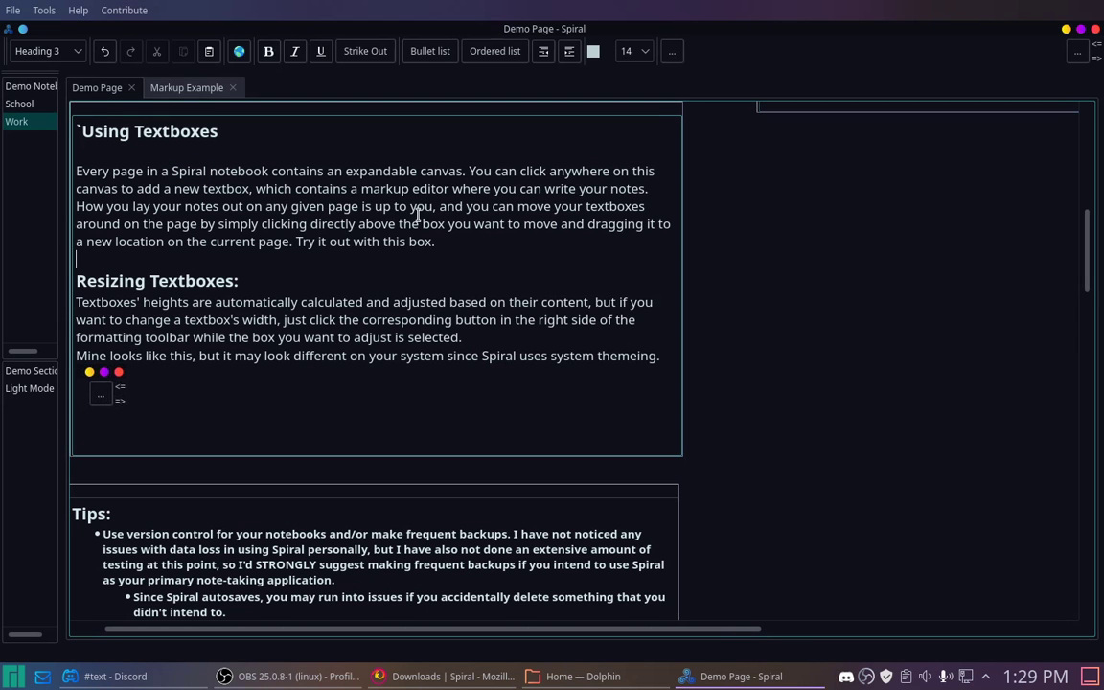
Switch between the Demo, School and Work notebooks, ending in the Spiral section of the Work notebook
click(56, 140)
click(30, 86)
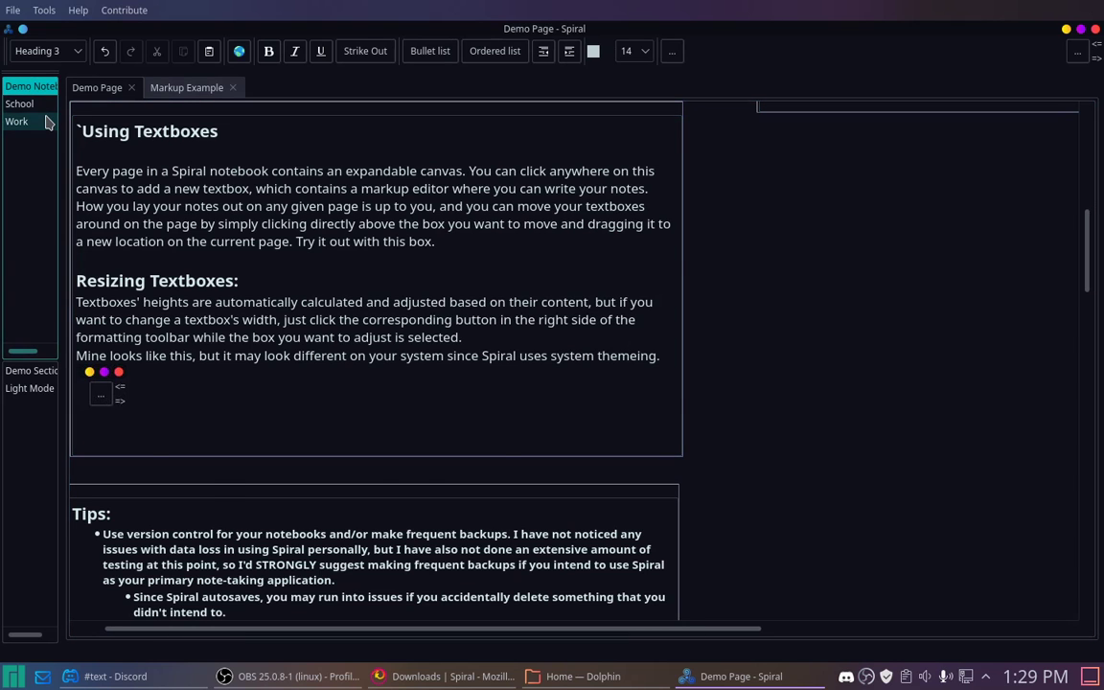
click(45, 119)
click(27, 103)
click(31, 86)
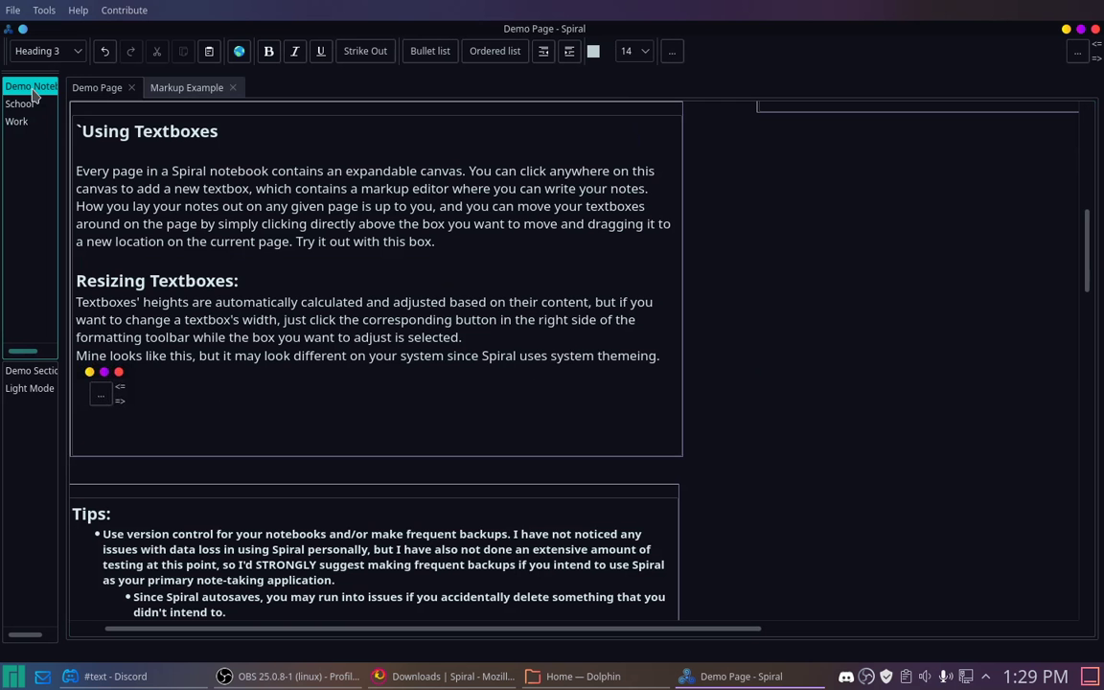
click(39, 121)
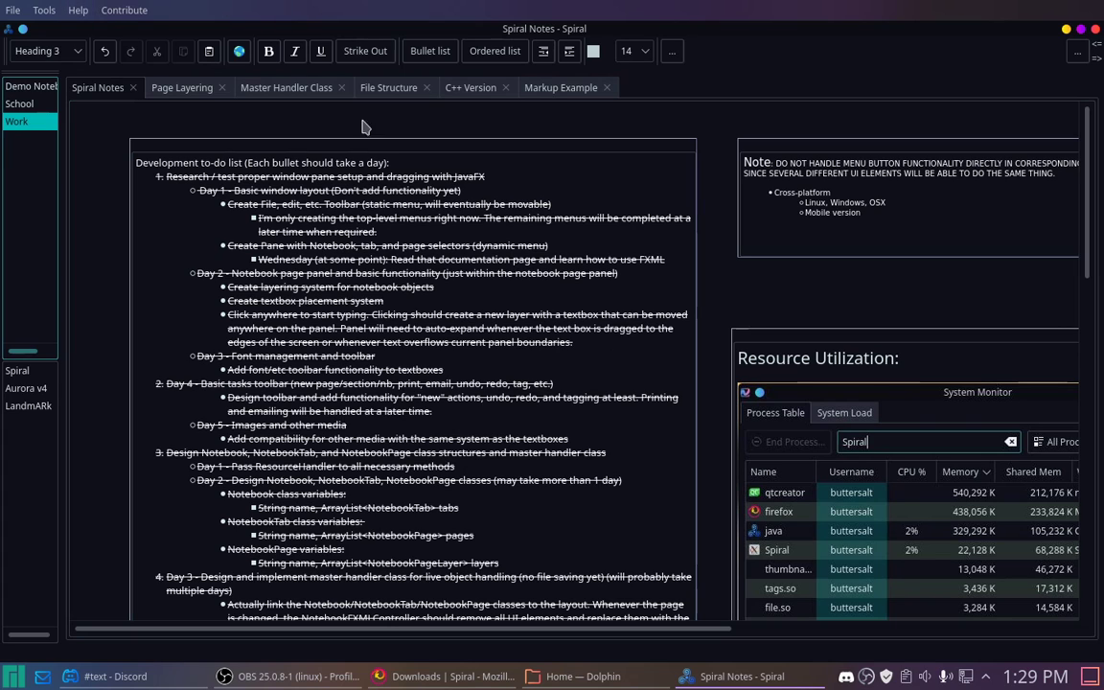
click(405, 292)
click(24, 370)
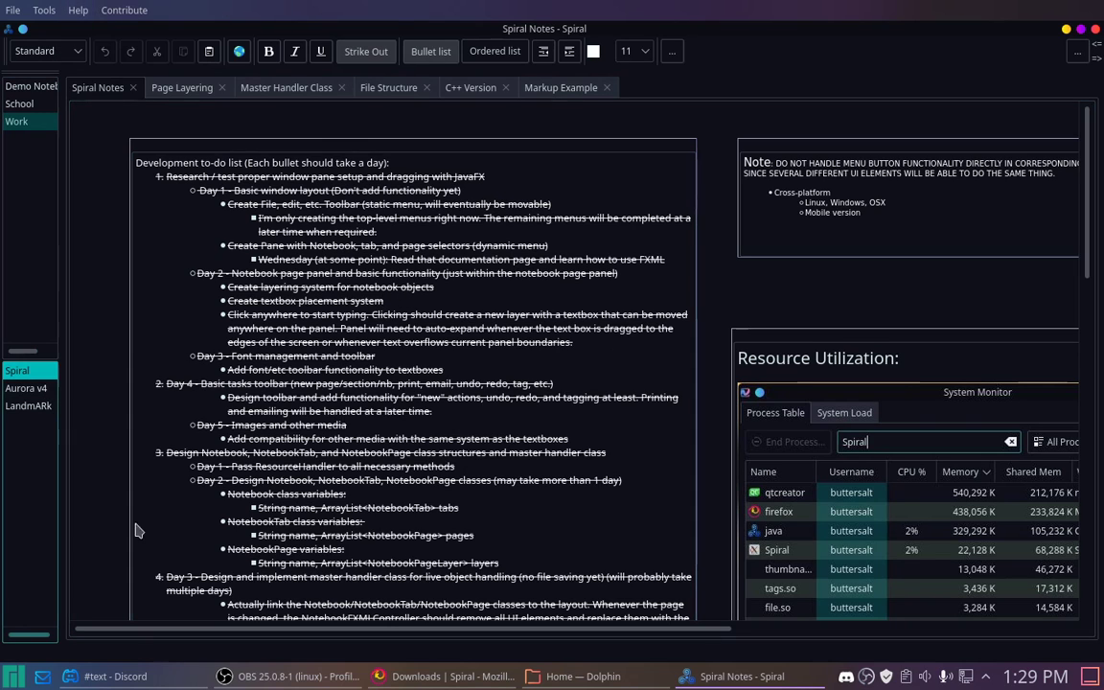
click(893, 167)
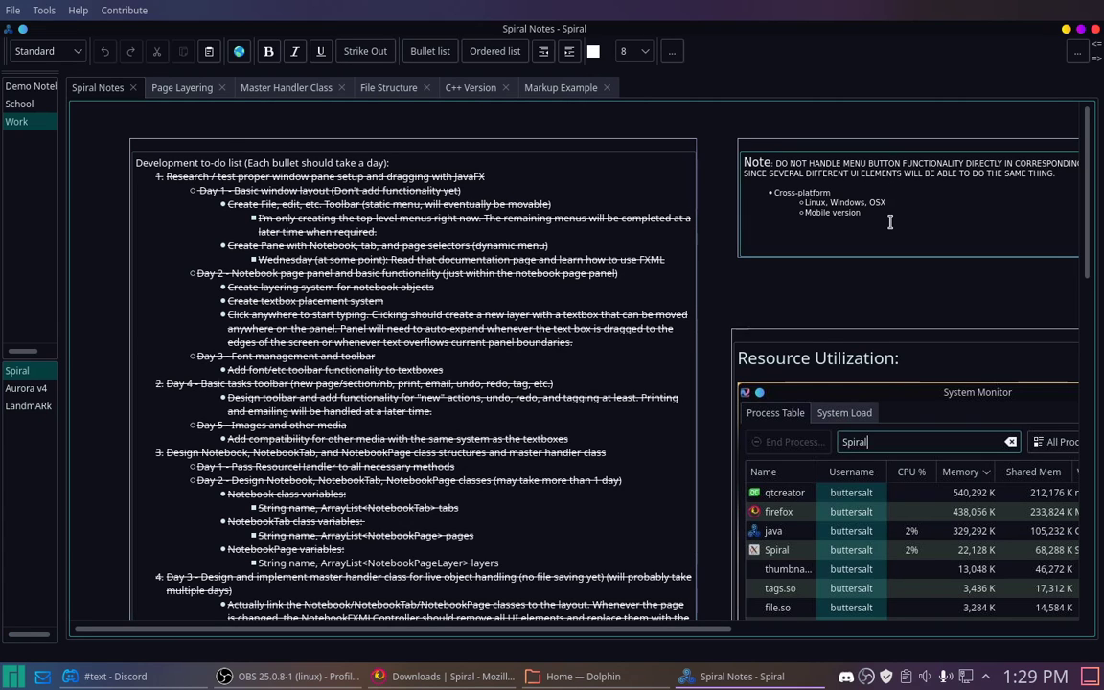
click(549, 280)
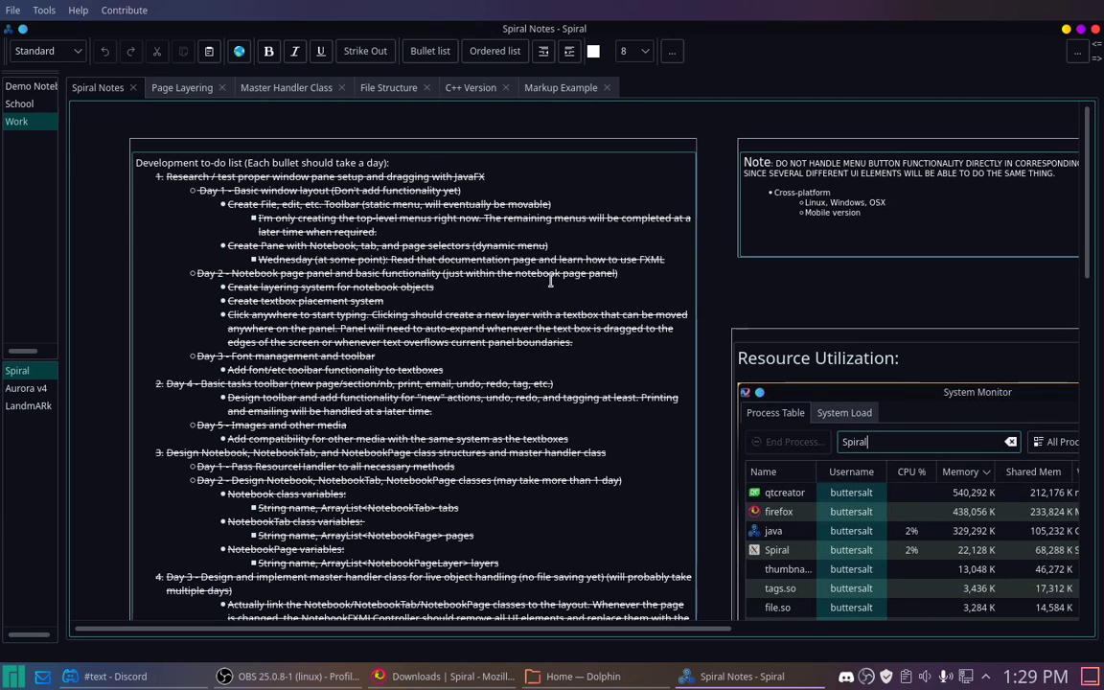
click(428, 156)
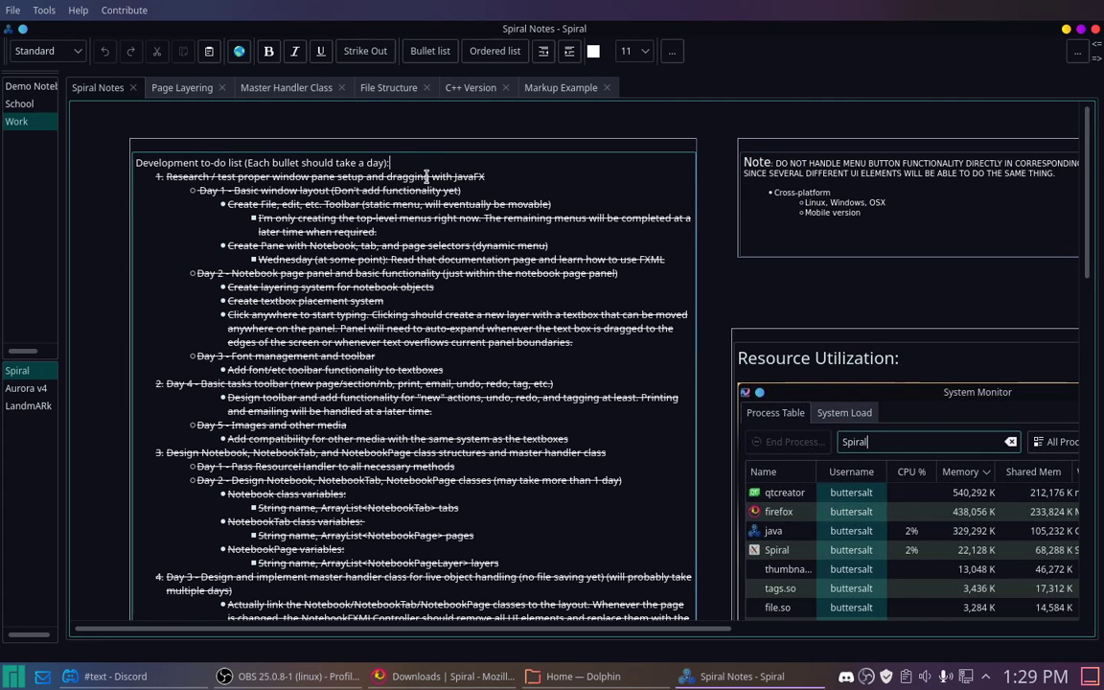
click(136, 164)
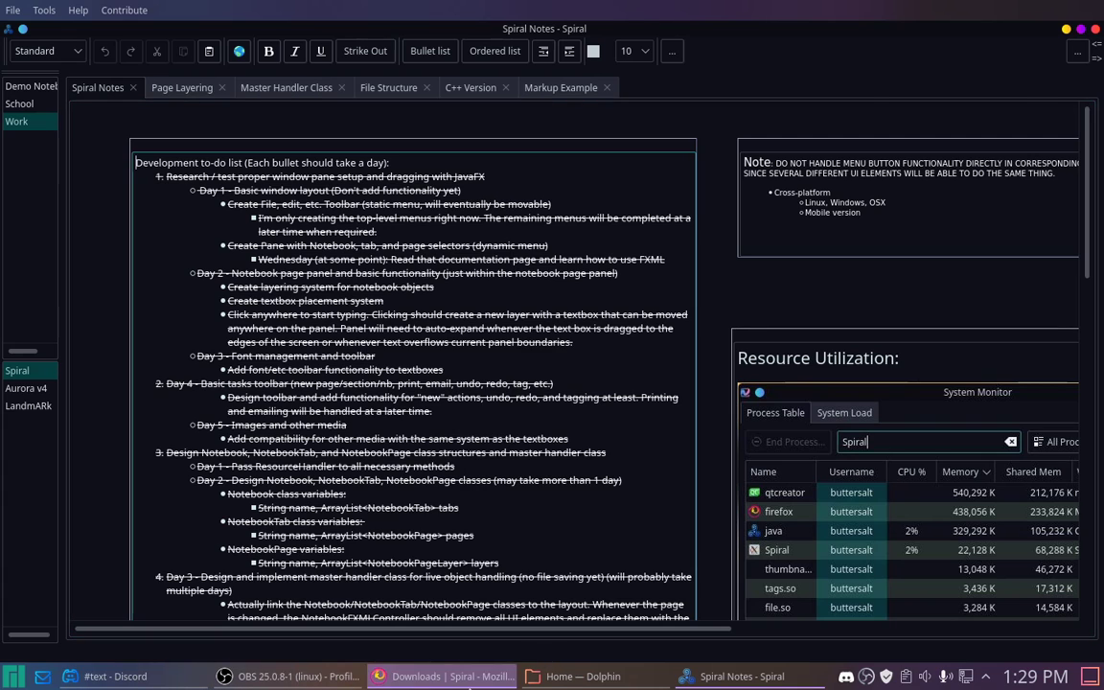
Switch to Firefox, open the Spiral website's Contribute page, and view its bug report and feature request information
click(469, 687)
scroll(472, 526, up, 3)
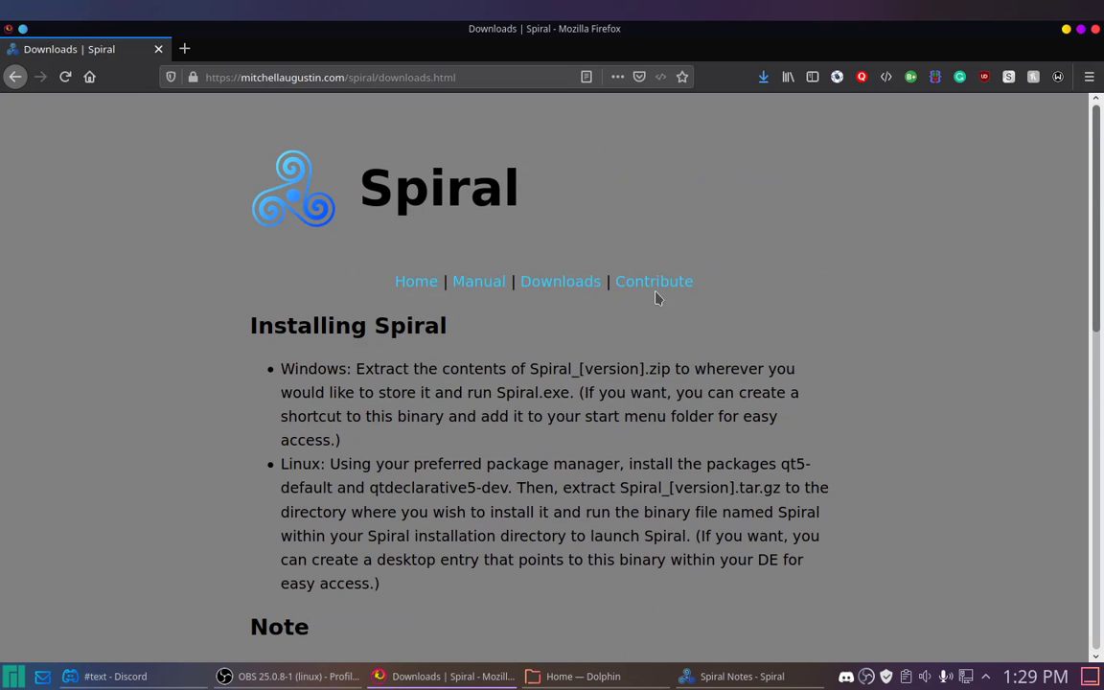
click(657, 285)
scroll(429, 245, down, 4)
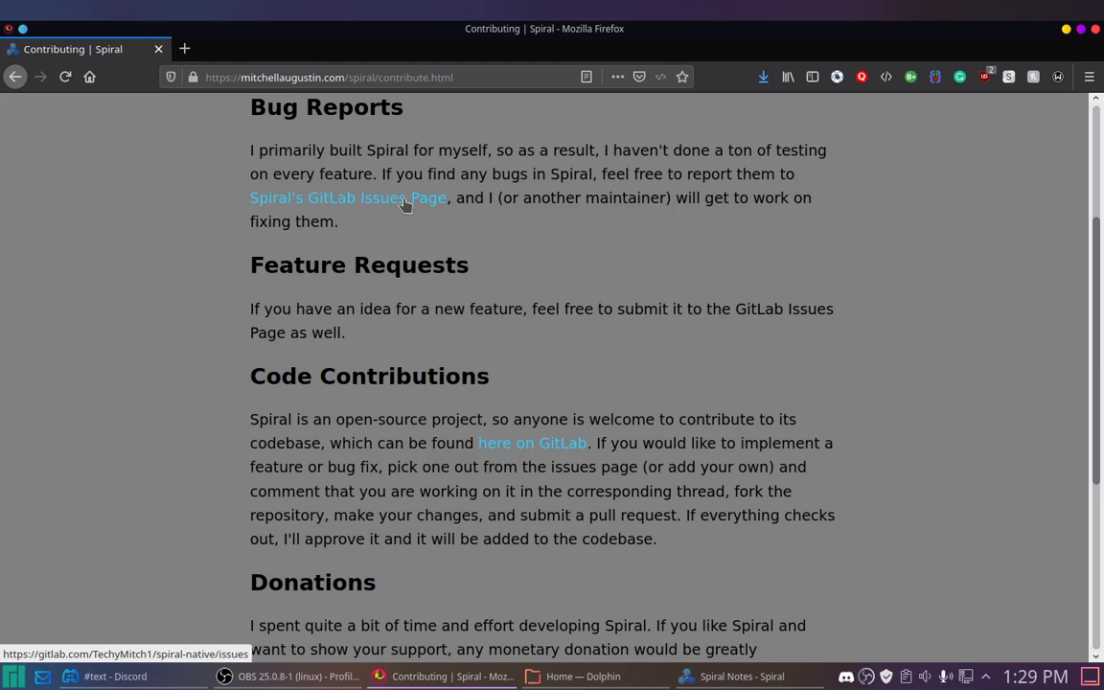
Switch back to Spiral and view the program's options for donating and contacting or contributing
click(740, 677)
click(124, 10)
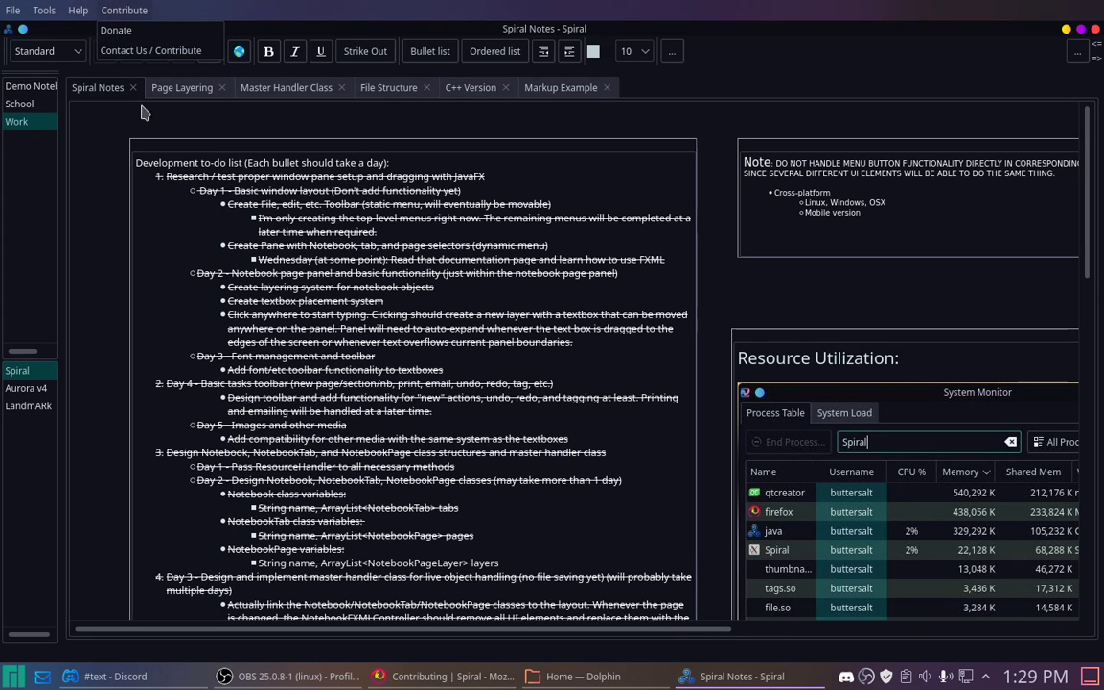
click(399, 501)
Return to the Contribute page in Firefox and examine the code contribution, donation and other feedback sections
key(alt+Tab)
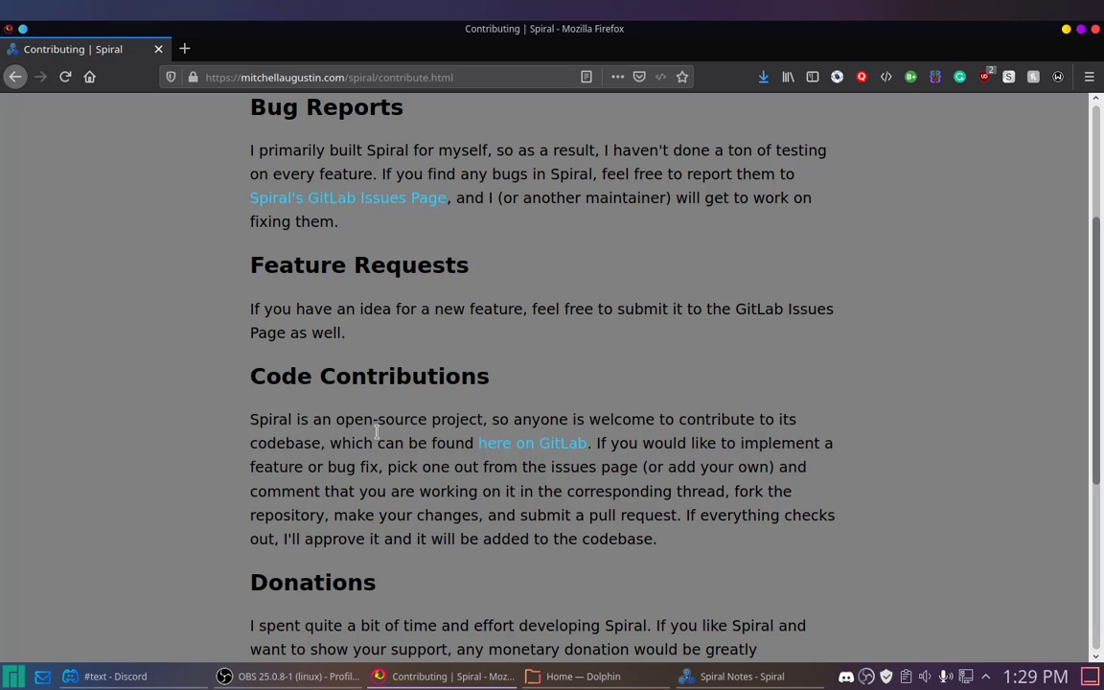
scroll(525, 485, down, 4)
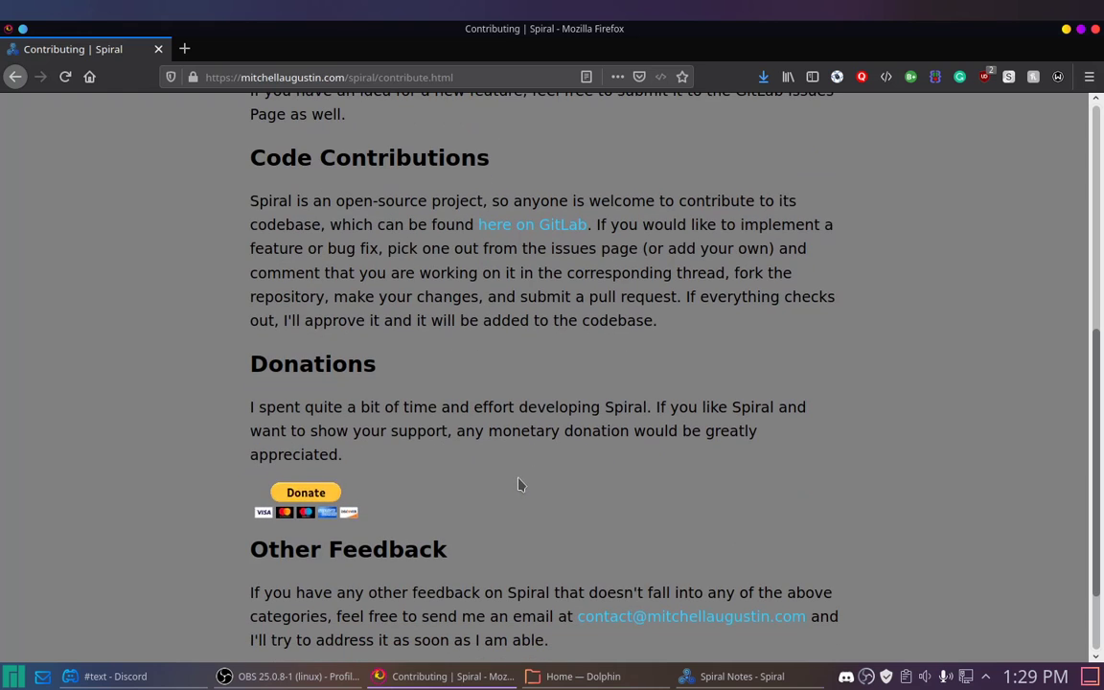
scroll(517, 469, up, 8)
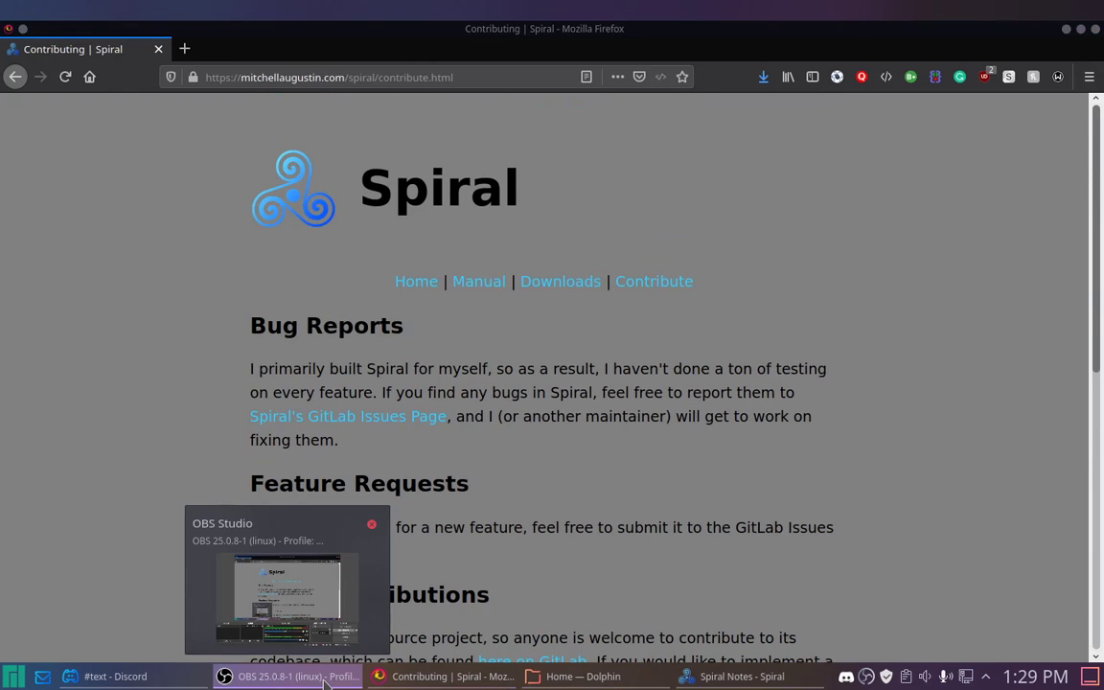
click(303, 570)
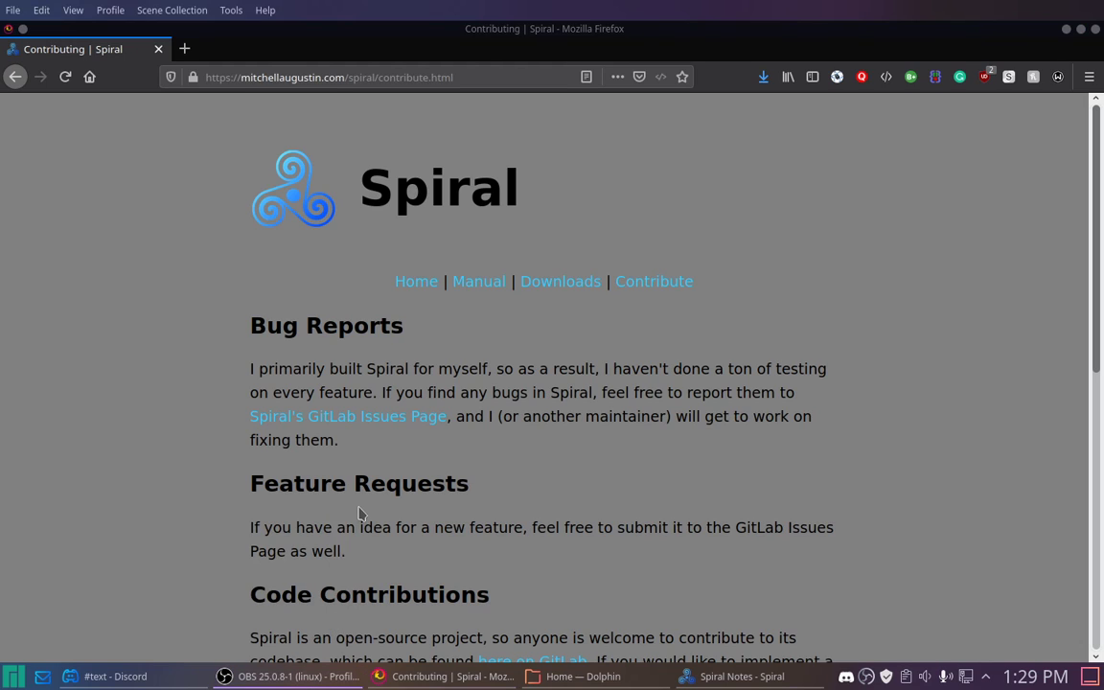